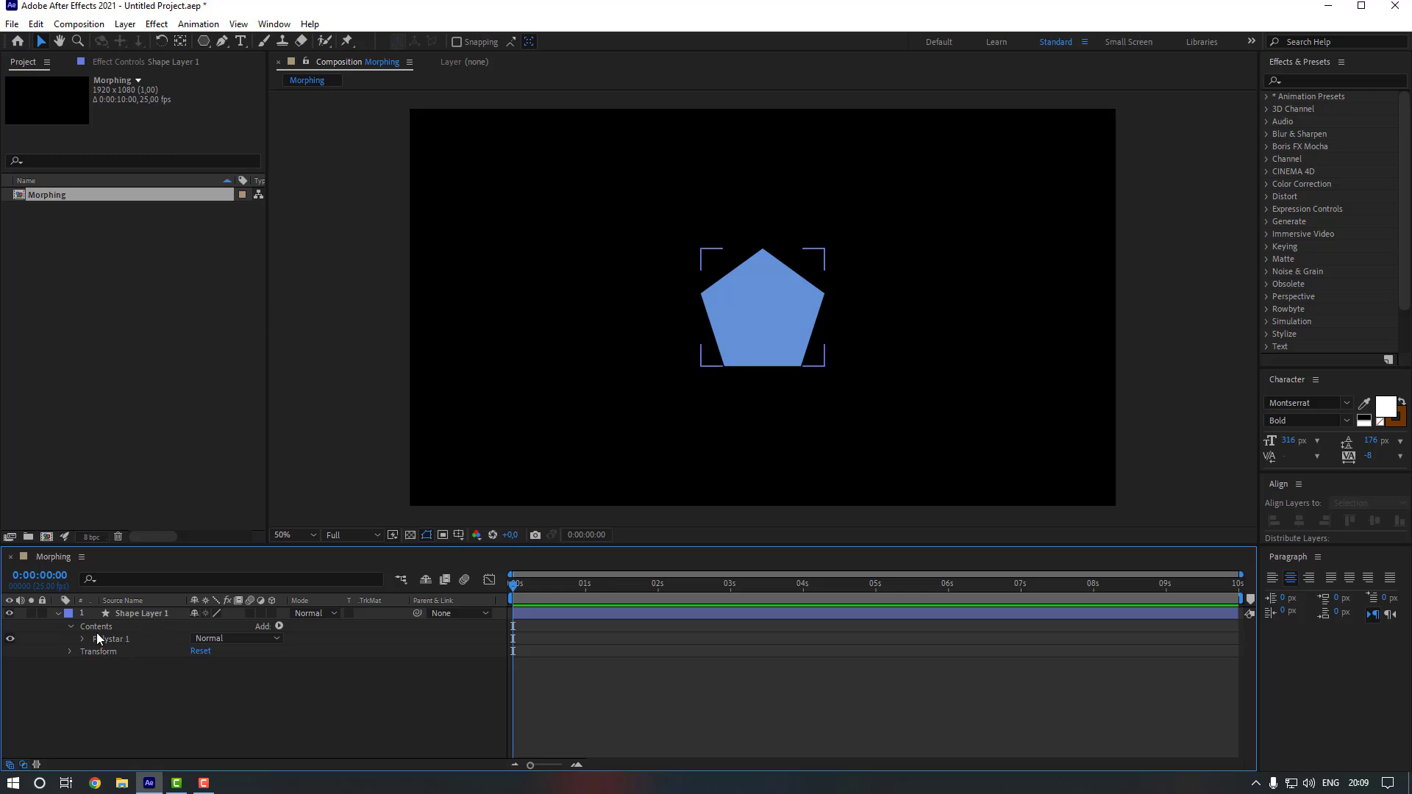
# Draw a circle over the pentagon as a new shape layer with the Ellipse tool
pyautogui.click(204, 41)
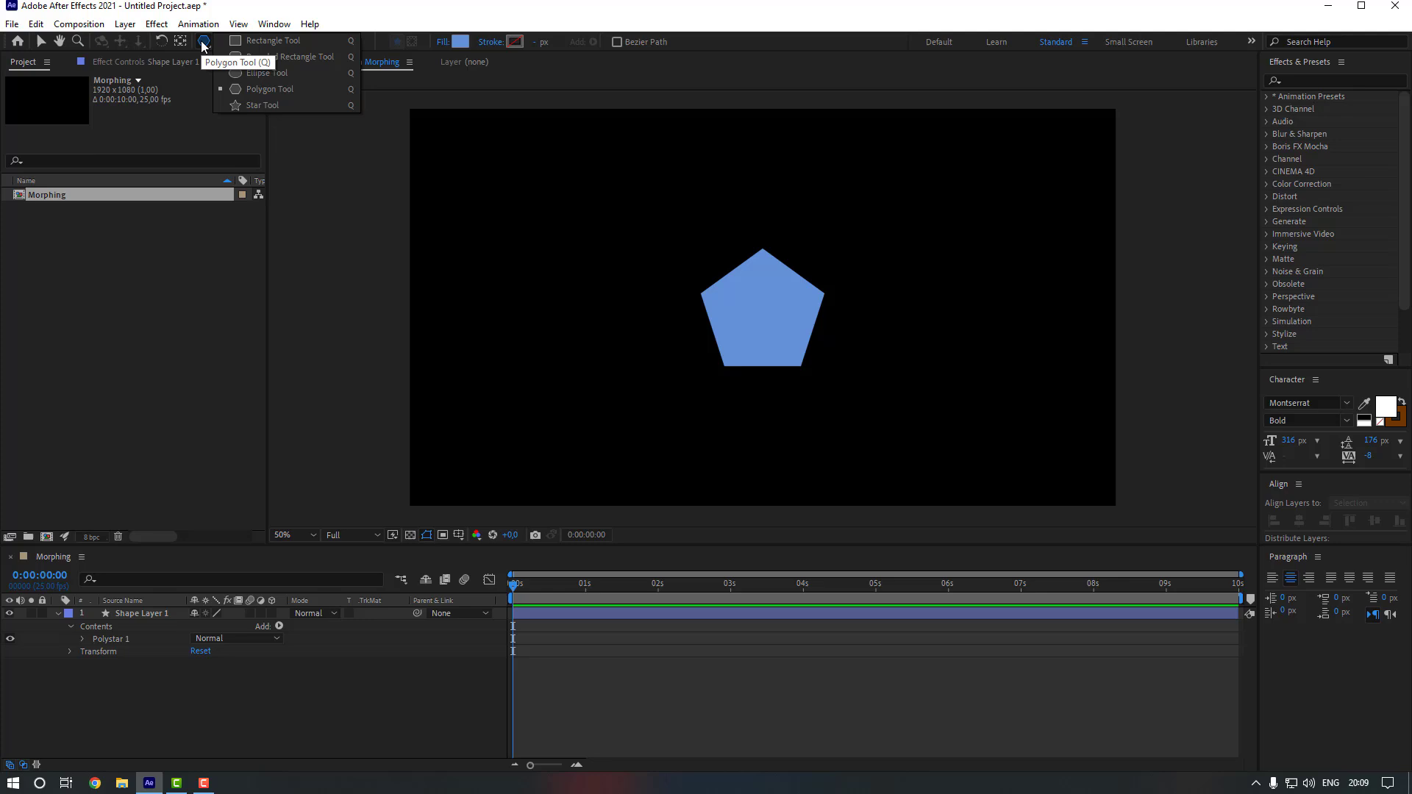
pyautogui.click(266, 73)
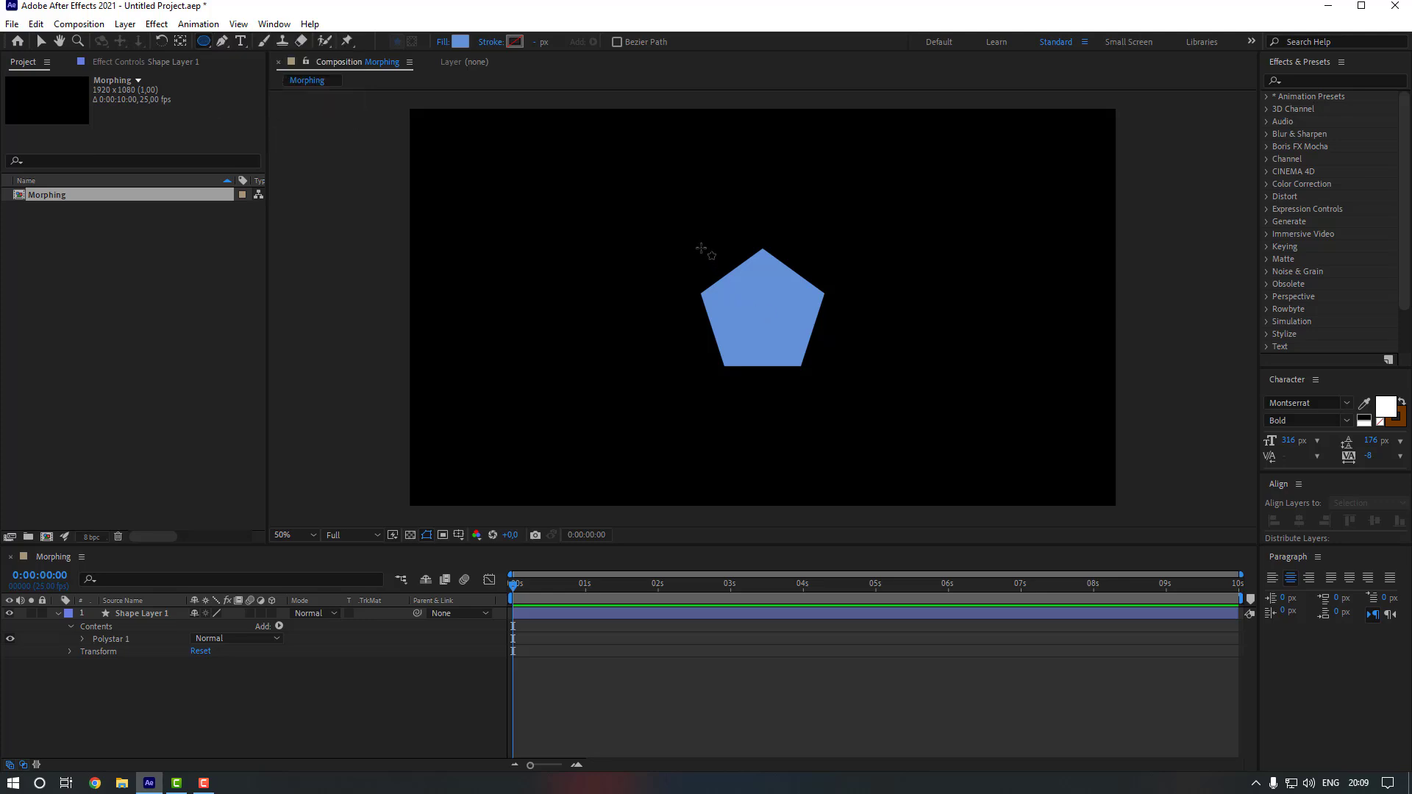
pyautogui.moveTo(701, 247); pyautogui.dragTo(830, 337)
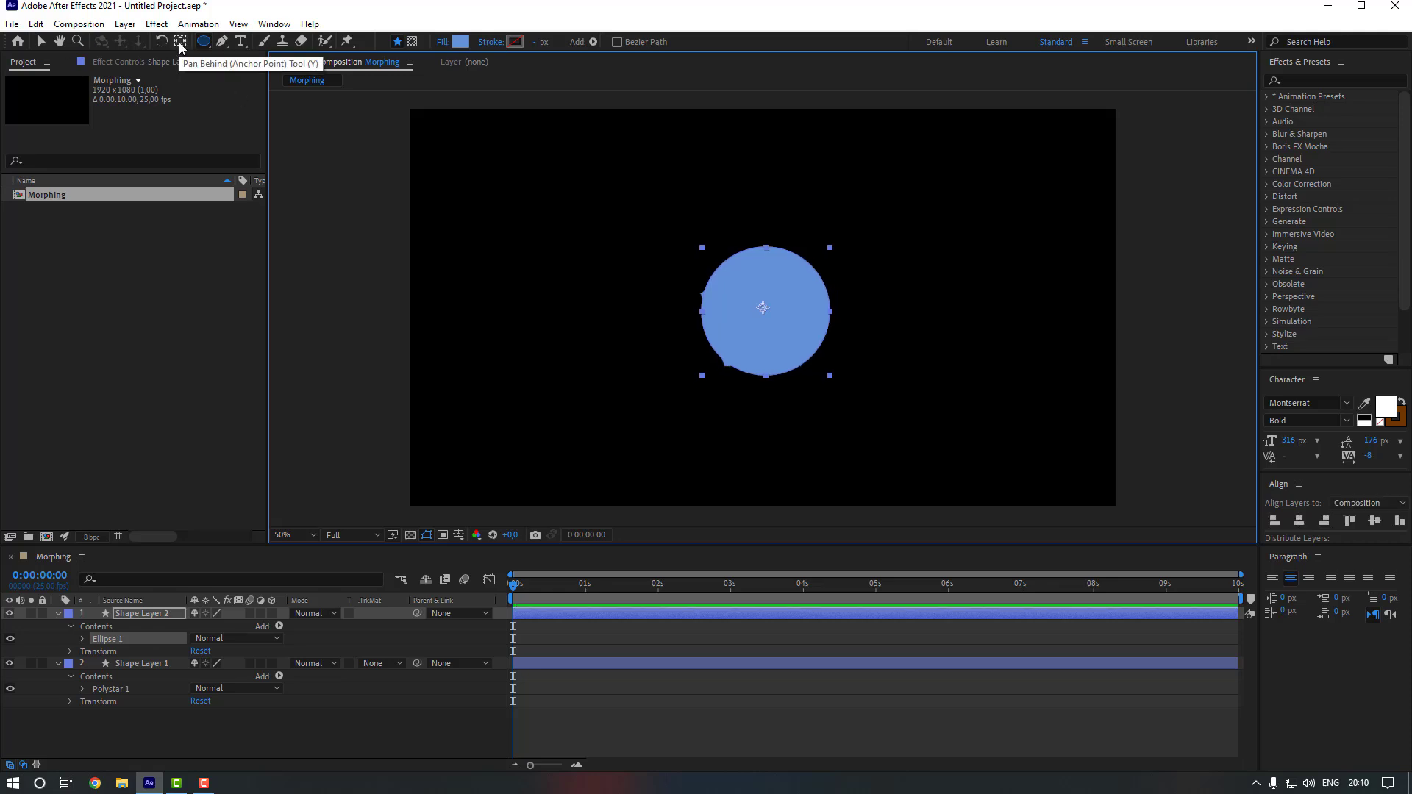
# Centre the circle's anchor point on its shape and align the layer to the composition's horizontal and vertical centre
pyautogui.click(180, 45)
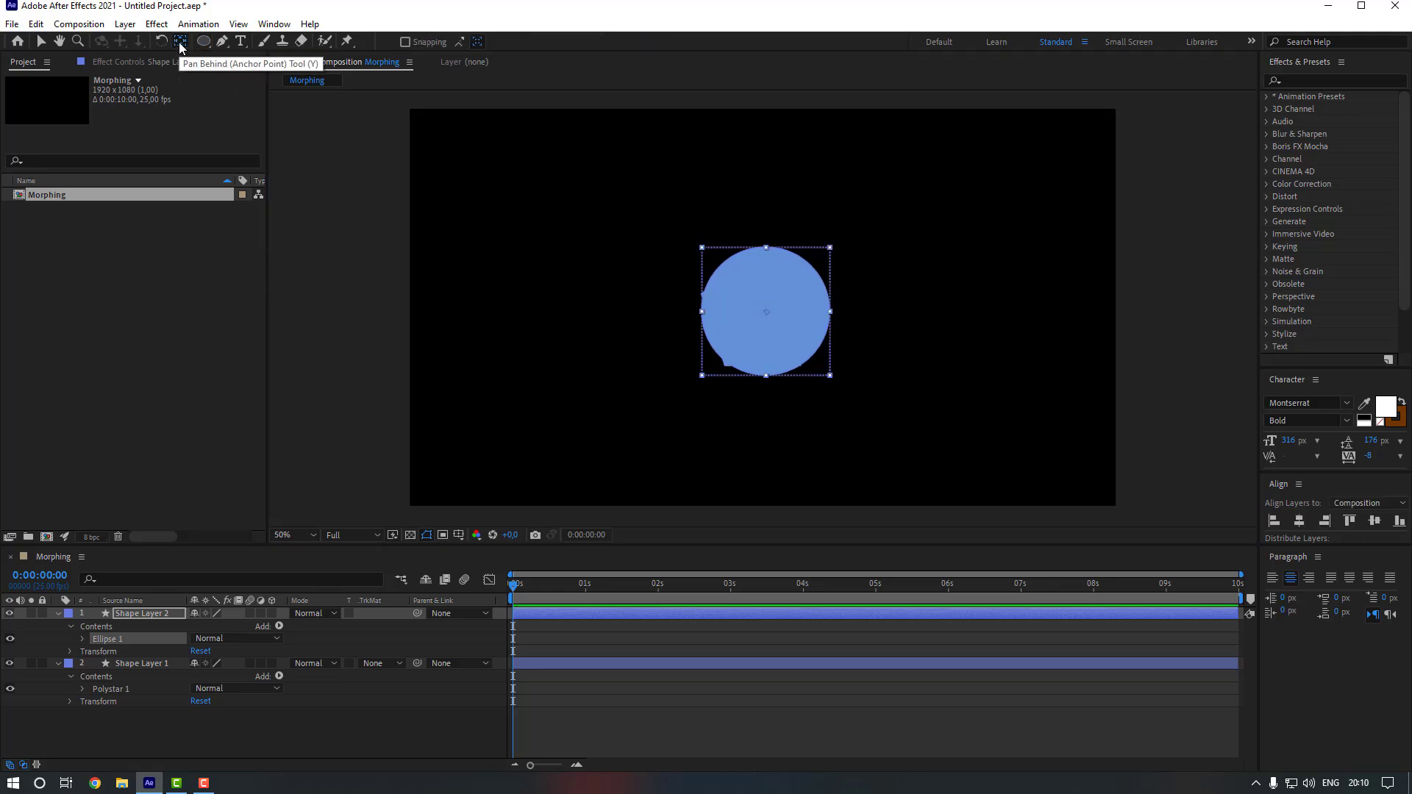
pyautogui.press('v')
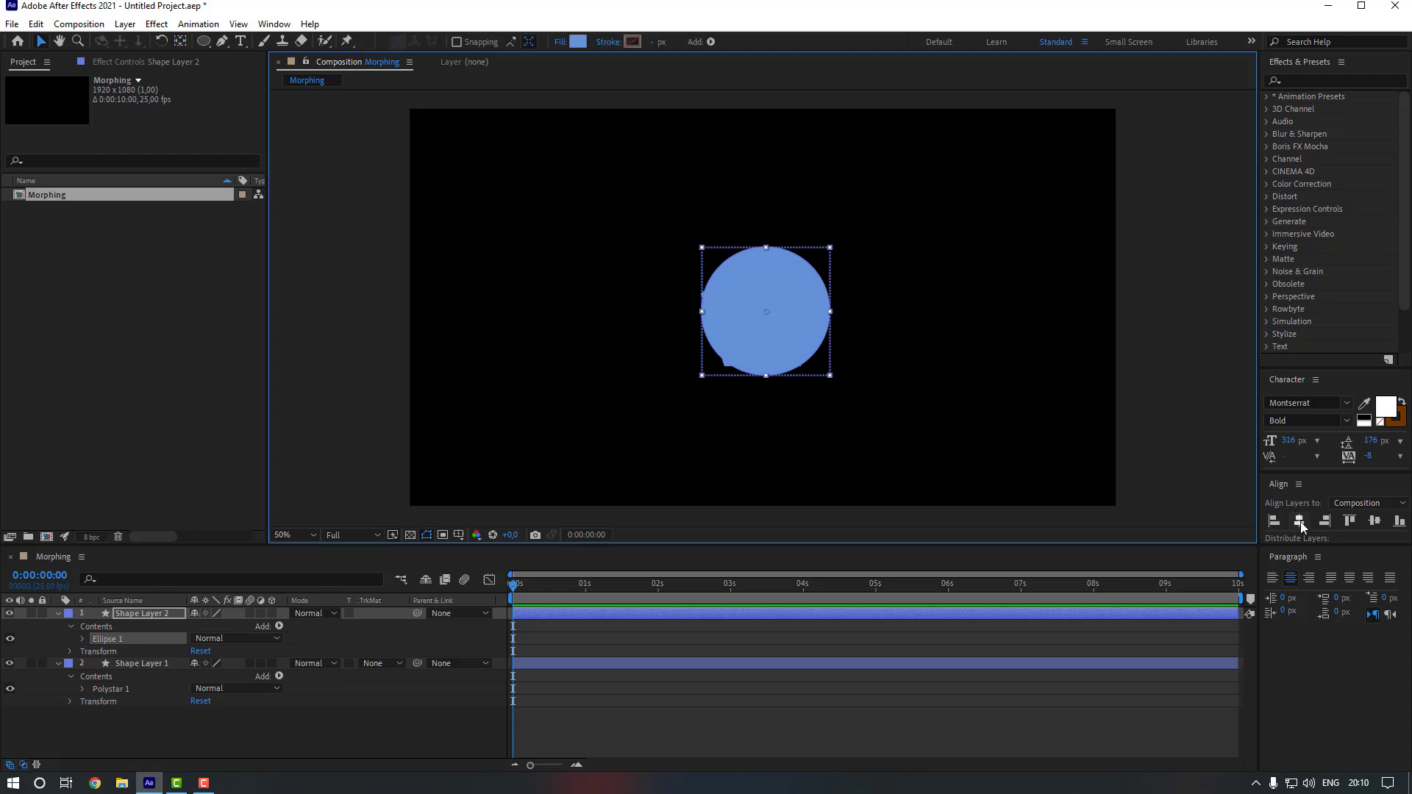
pyautogui.click(1300, 522)
pyautogui.click(1373, 521)
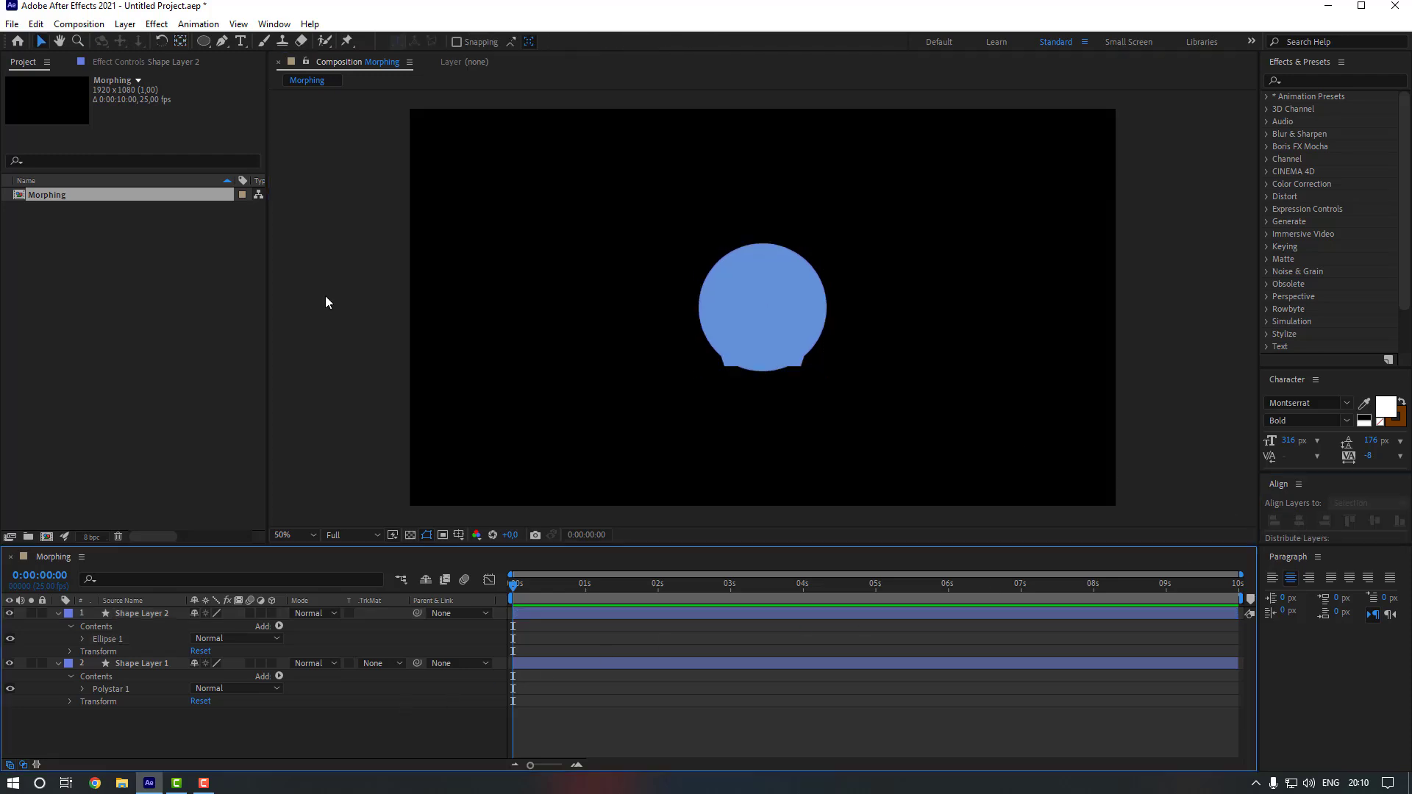
# Set the Morphing composition's background colour to white (FFFFFF)
pyautogui.rightClick(337, 267)
pyautogui.click(375, 302)
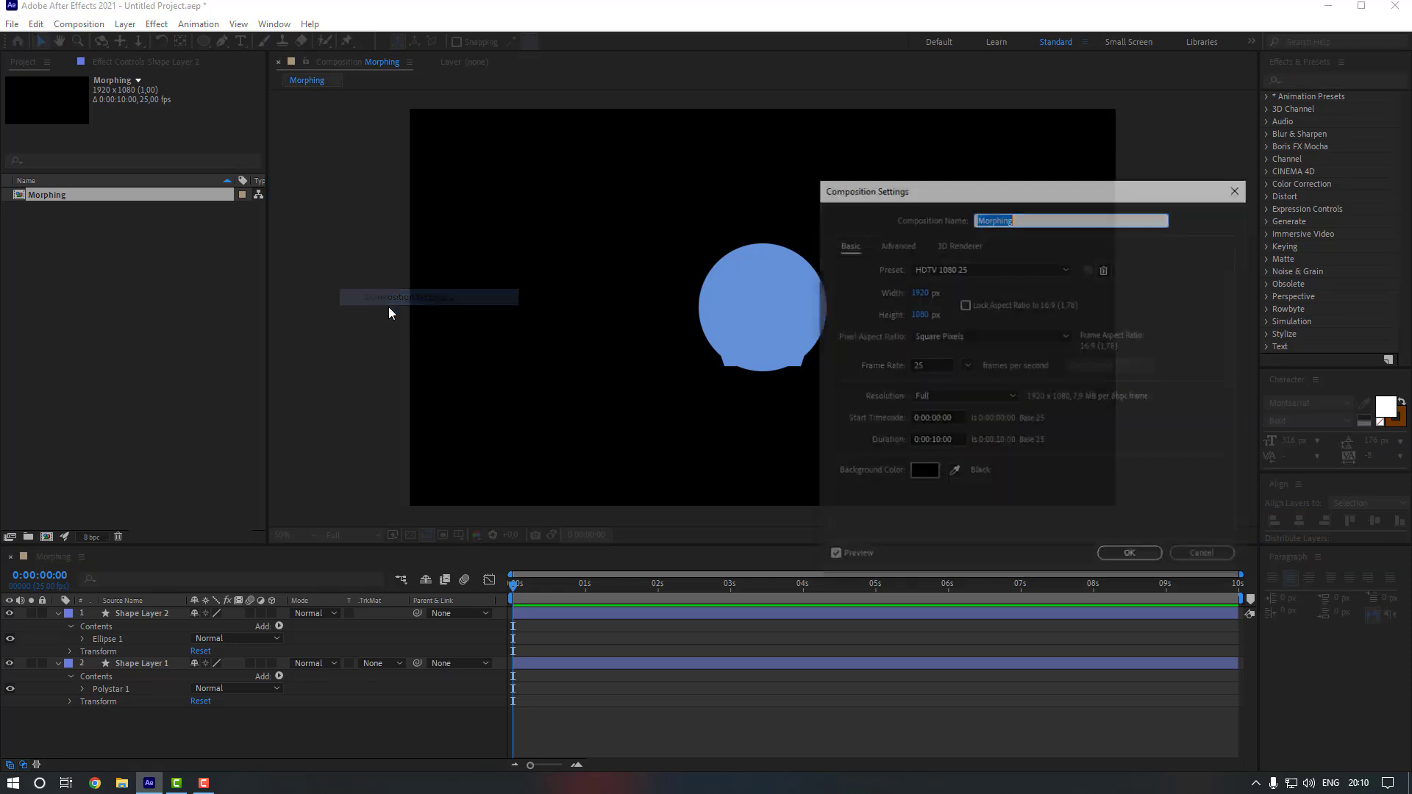
pyautogui.click(923, 471)
pyautogui.write('FFFFFF')
pyautogui.press('Tab')
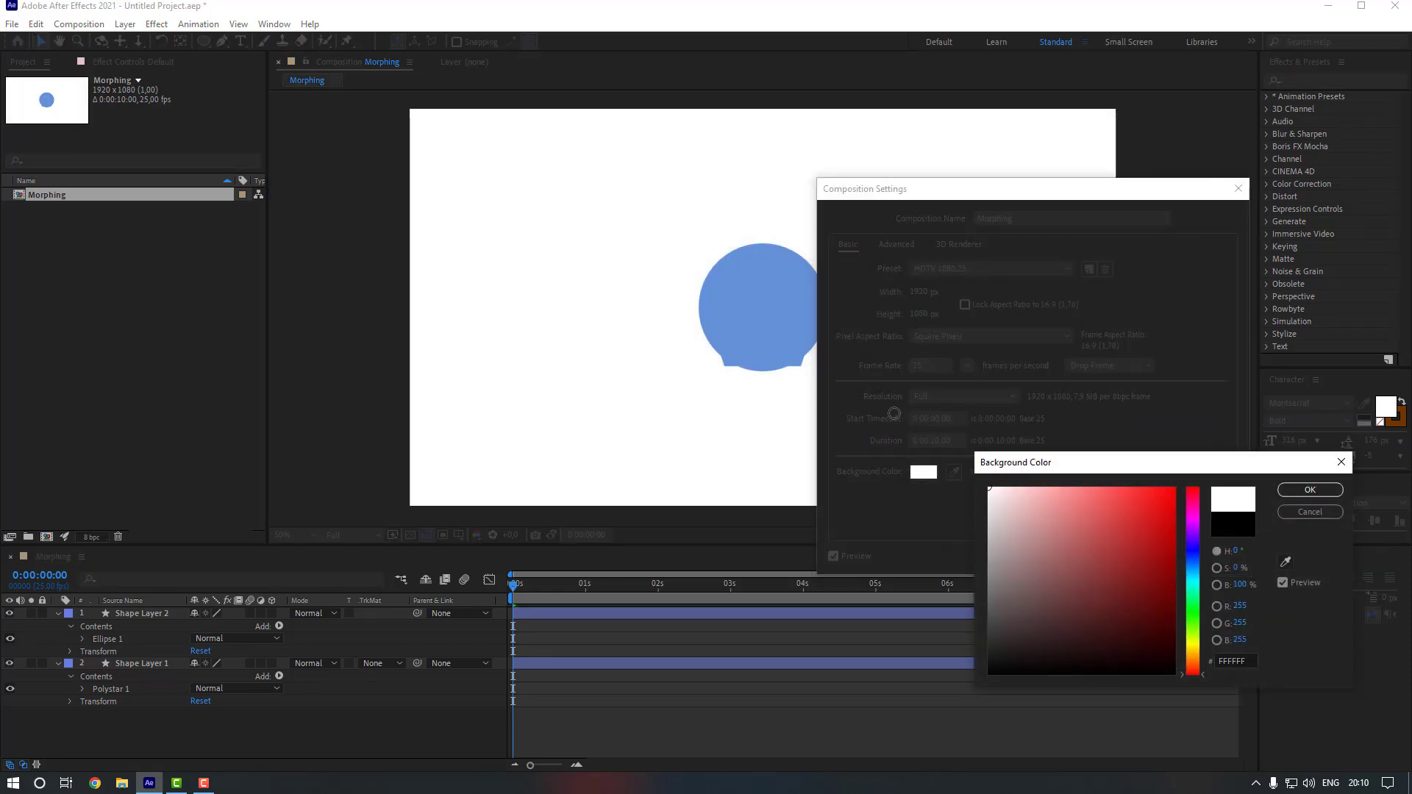
pyautogui.click(1308, 491)
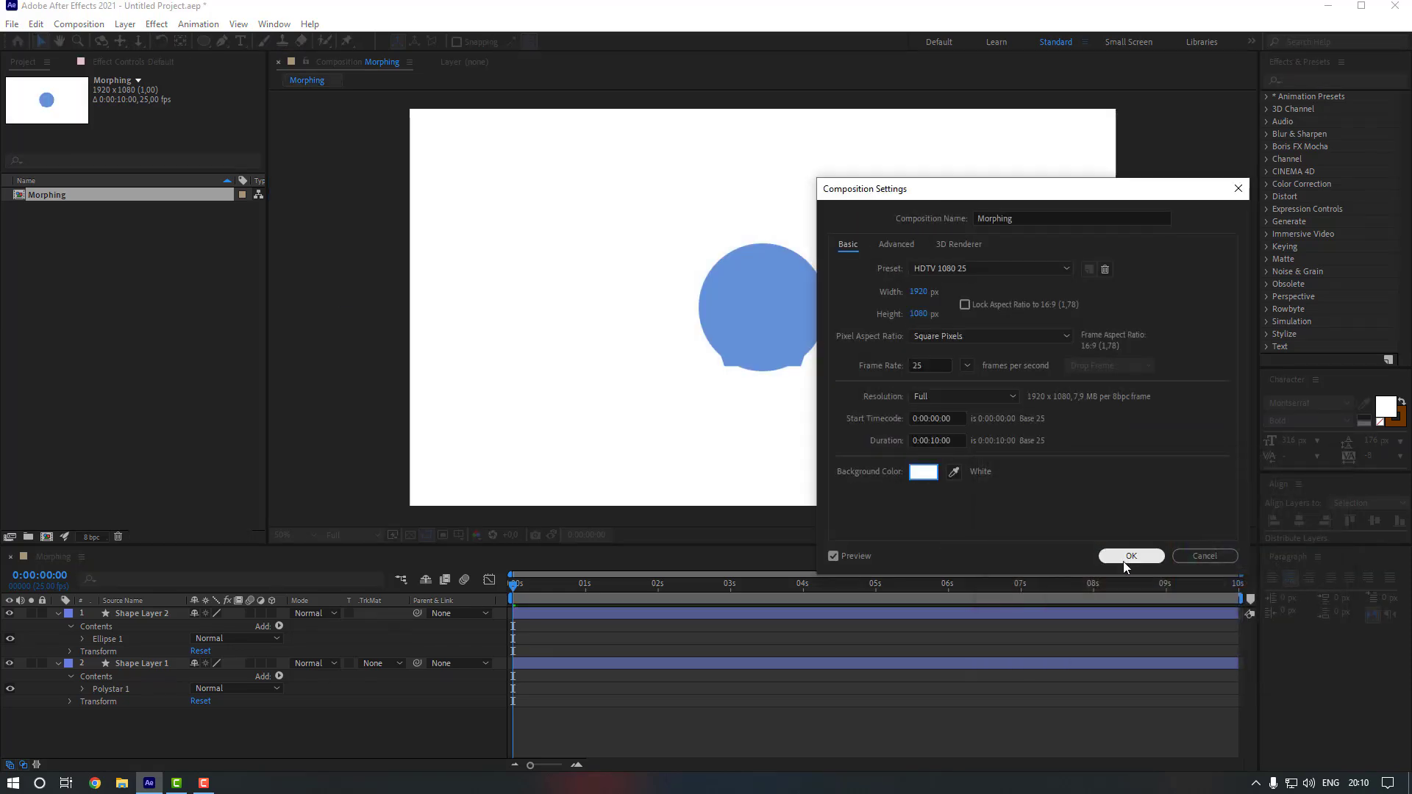
pyautogui.click(1130, 556)
# Rename the pentagon layer Polygon and the circle layer Ellipse
pyautogui.click(162, 663)
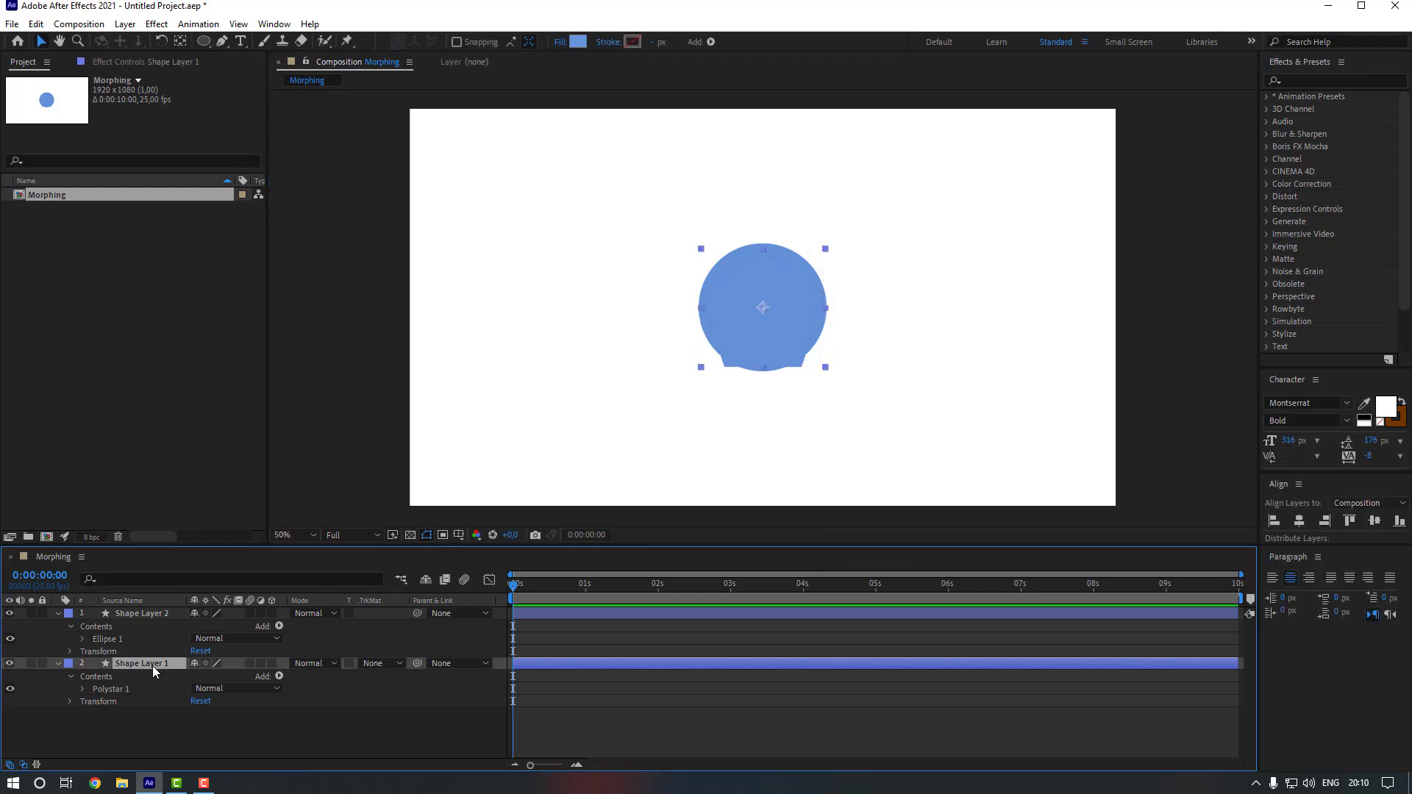
pyautogui.press('Return')
pyautogui.write('Polygon')
pyautogui.click(161, 615)
pyautogui.write('Ell')
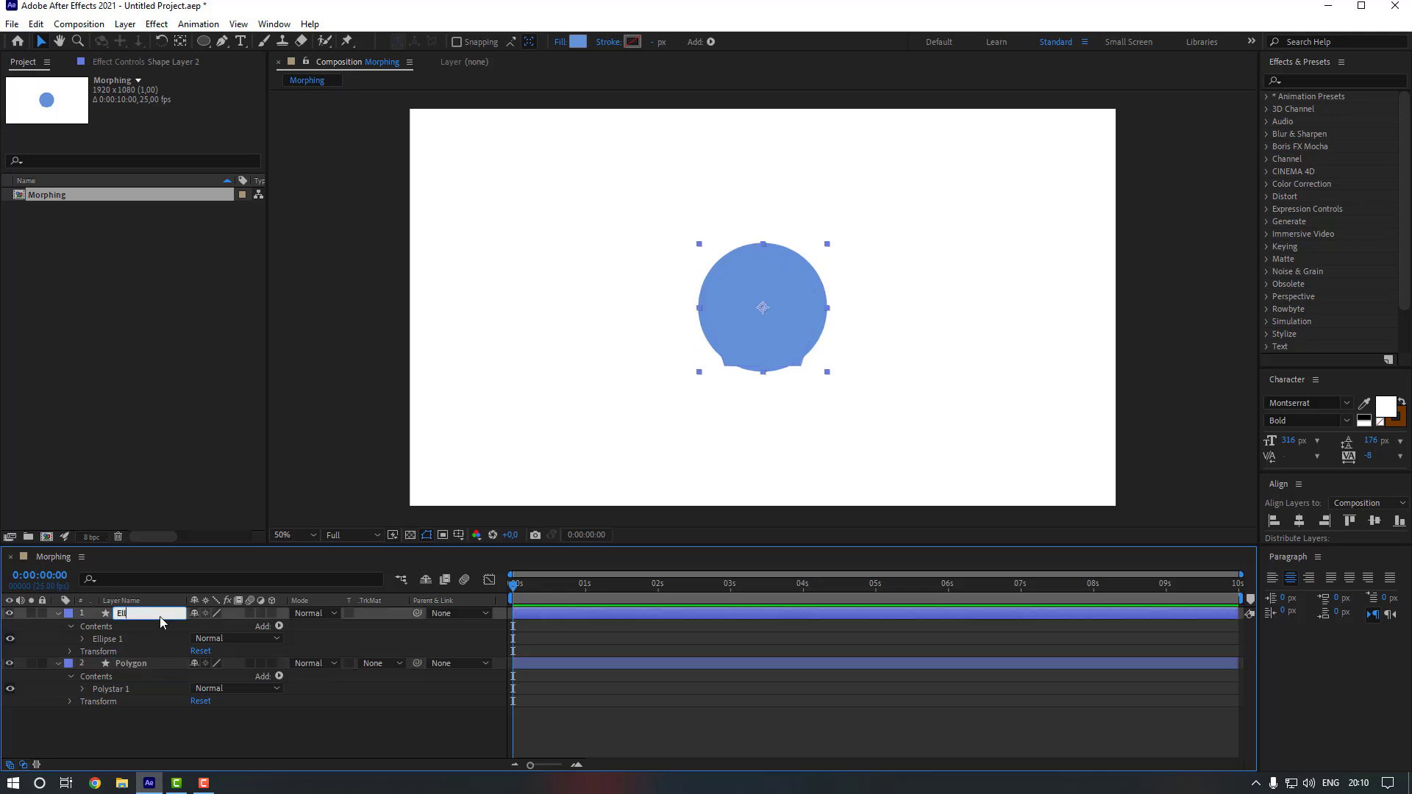
pyautogui.write('ipse')
# Convert the Polygon layer's Polystar Path 1 to a Bezier path
pyautogui.click(136, 666)
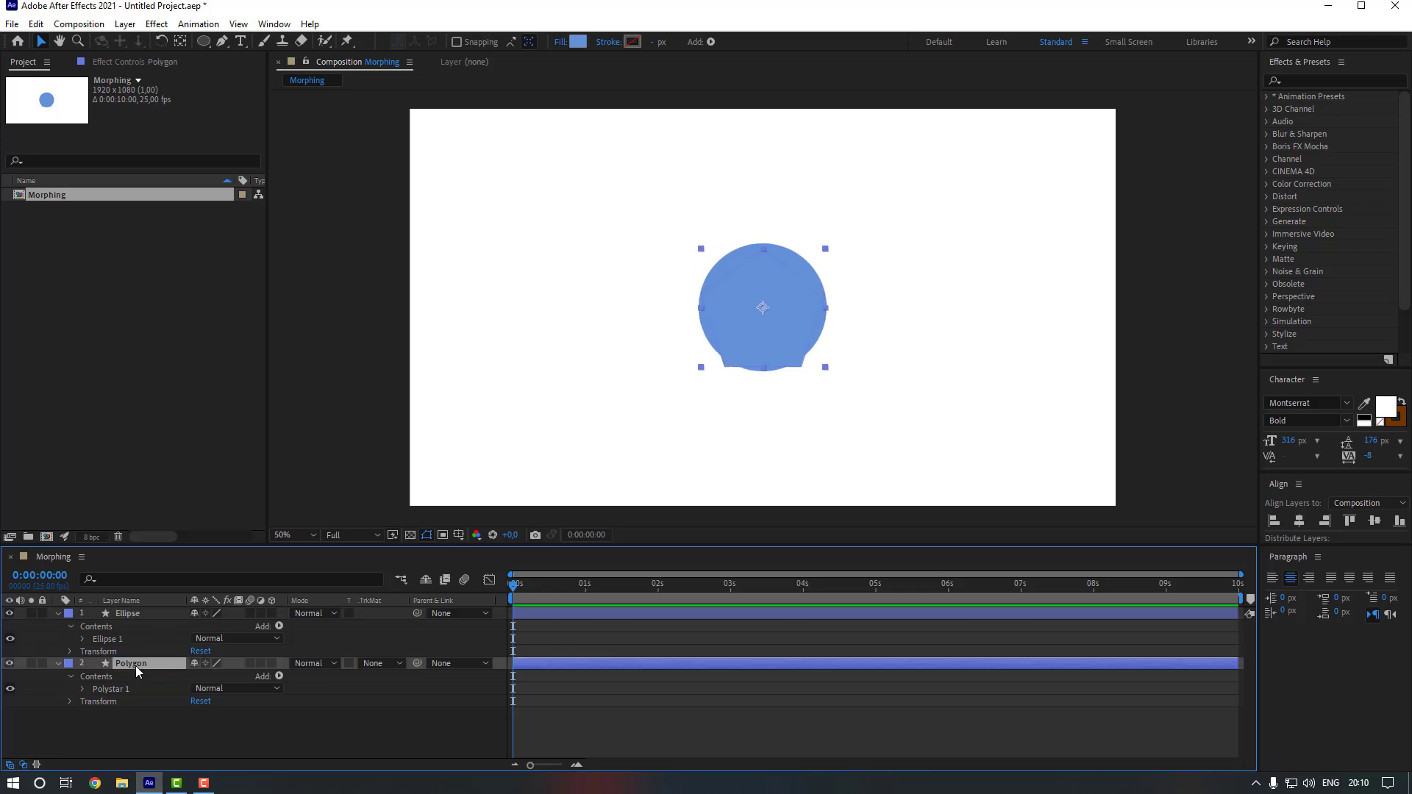
pyautogui.click(83, 690)
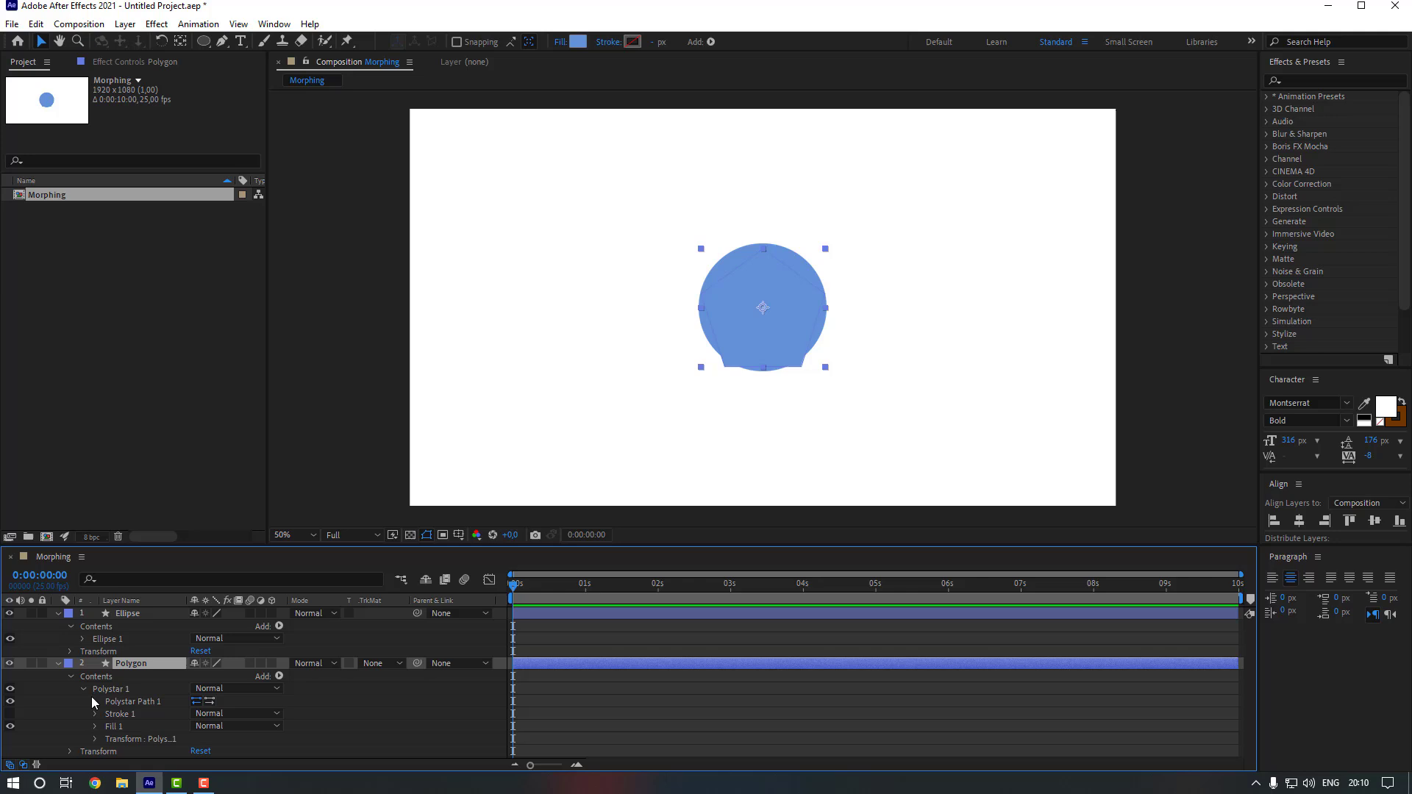
pyautogui.click(139, 701)
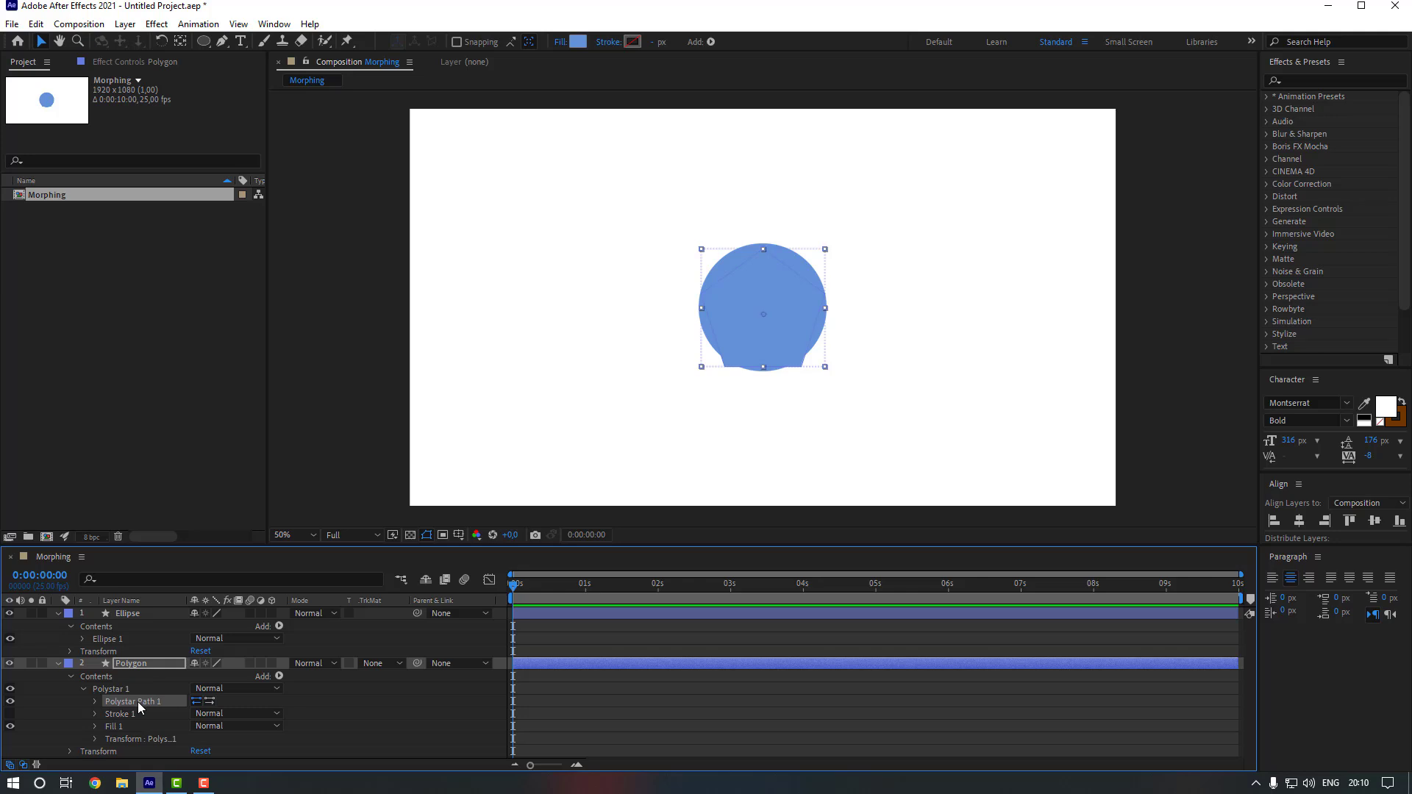
pyautogui.rightClick(138, 702)
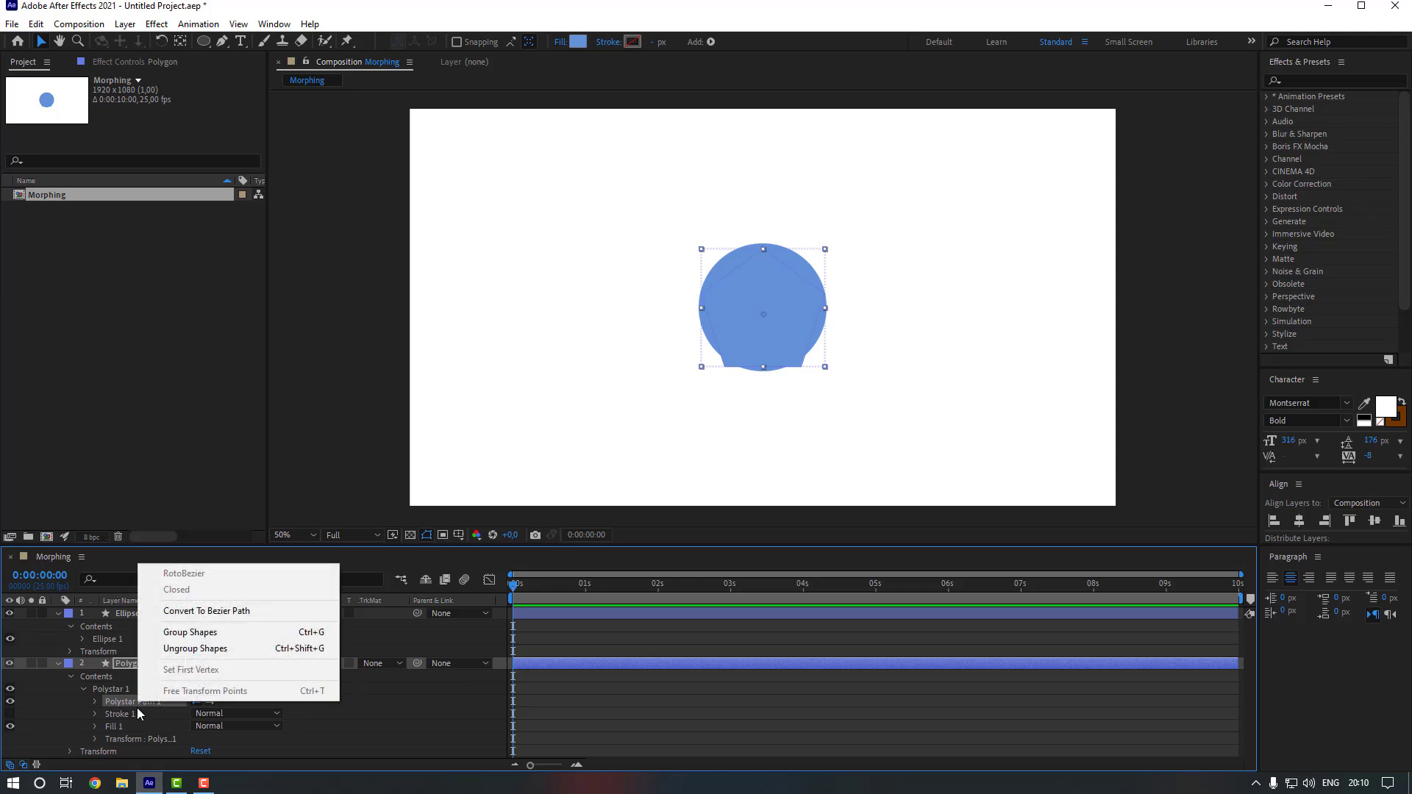
pyautogui.click(249, 613)
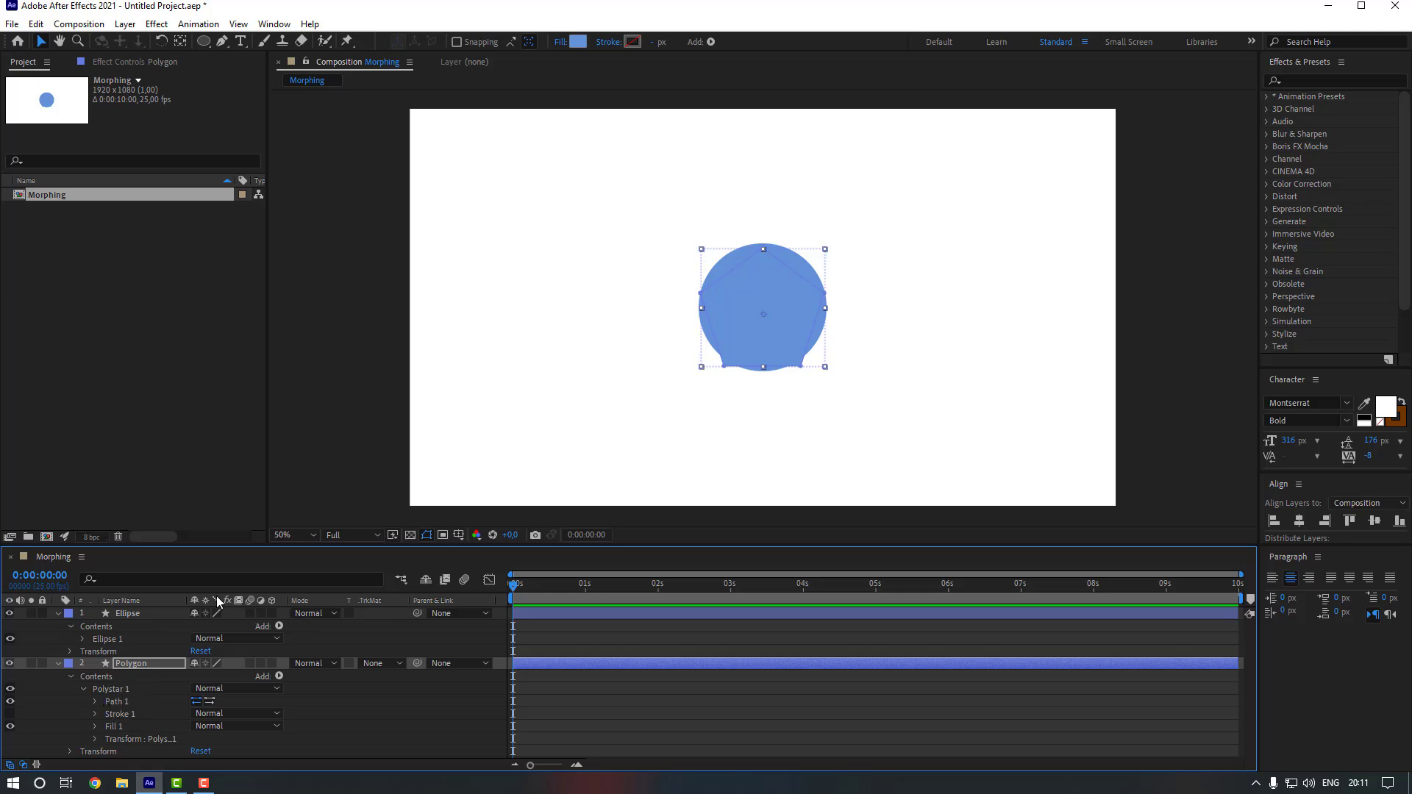
# Convert the Ellipse layer's Ellipse Path 1 to a Bezier path
pyautogui.click(83, 639)
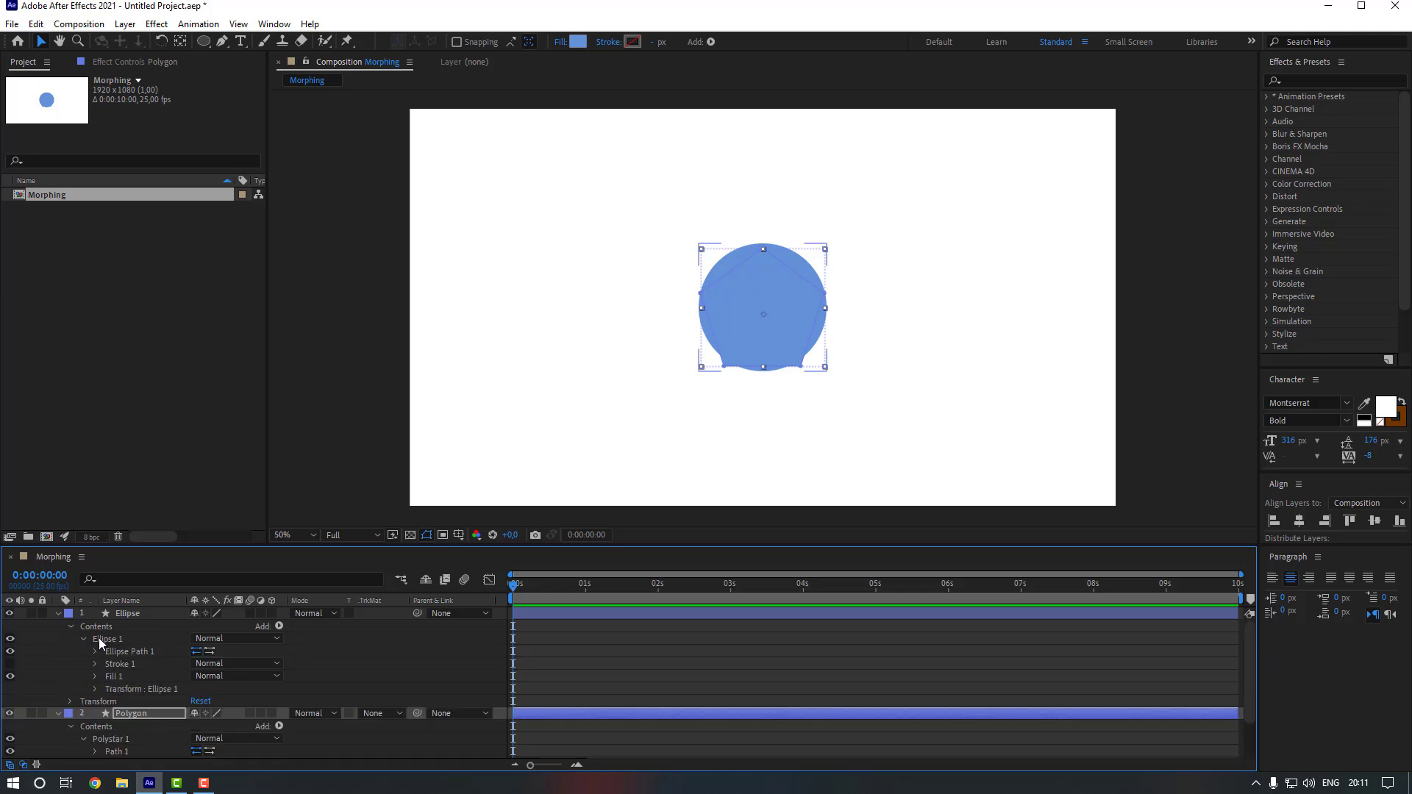
pyautogui.click(130, 652)
pyautogui.rightClick(135, 652)
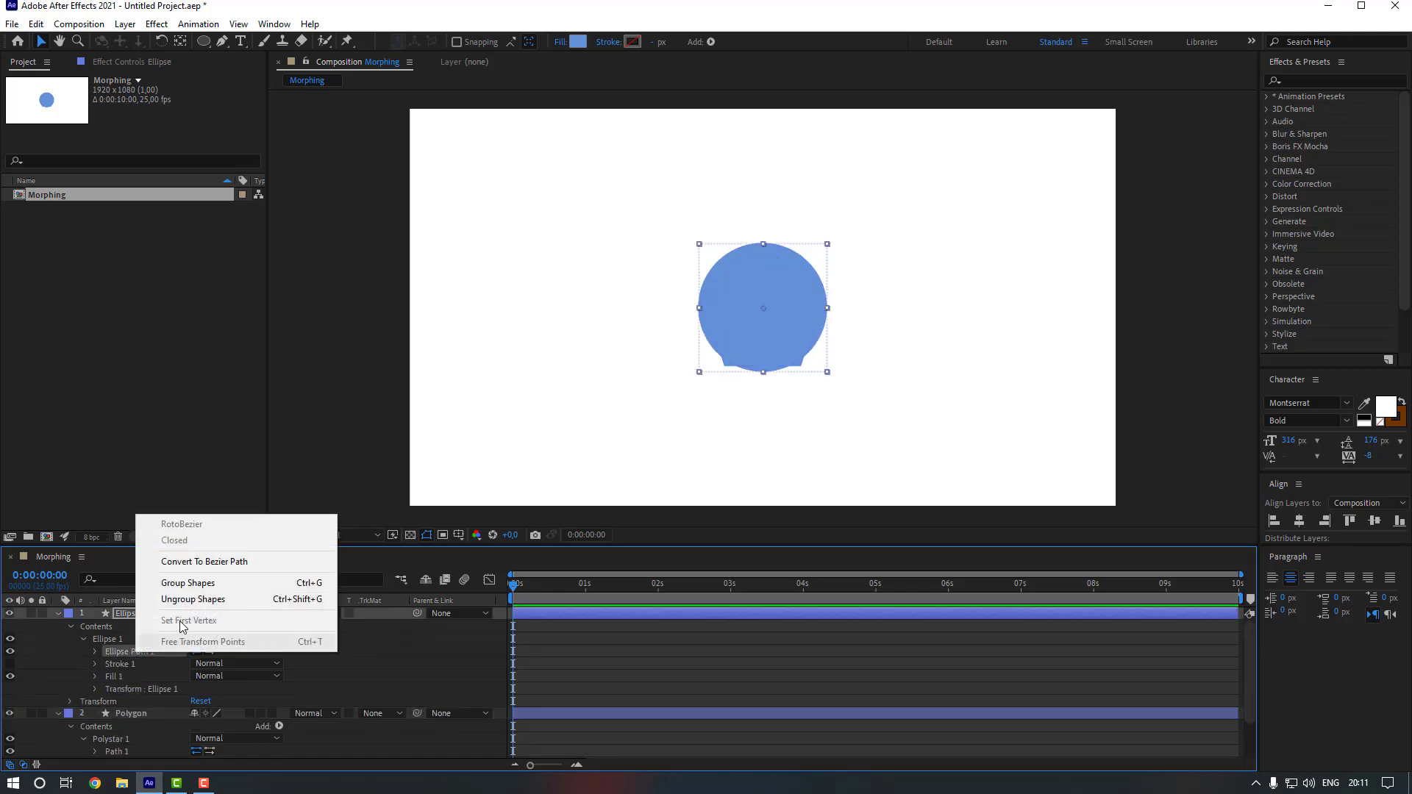
pyautogui.click(253, 562)
# Add Path keyframes at 0:00:00:00 on both the Polygon and Ellipse layers
pyautogui.scroll(-1, 141, 667)
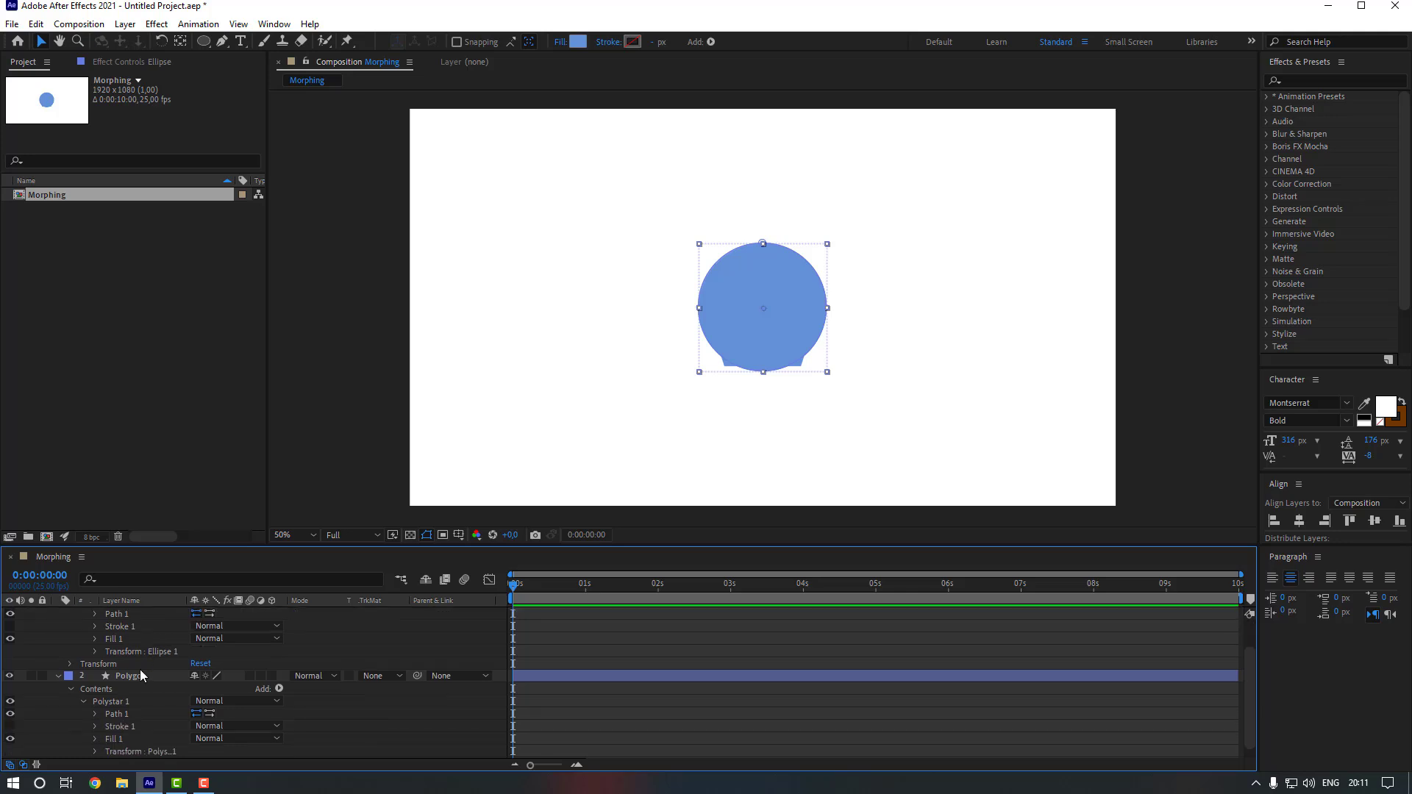
pyautogui.click(96, 714)
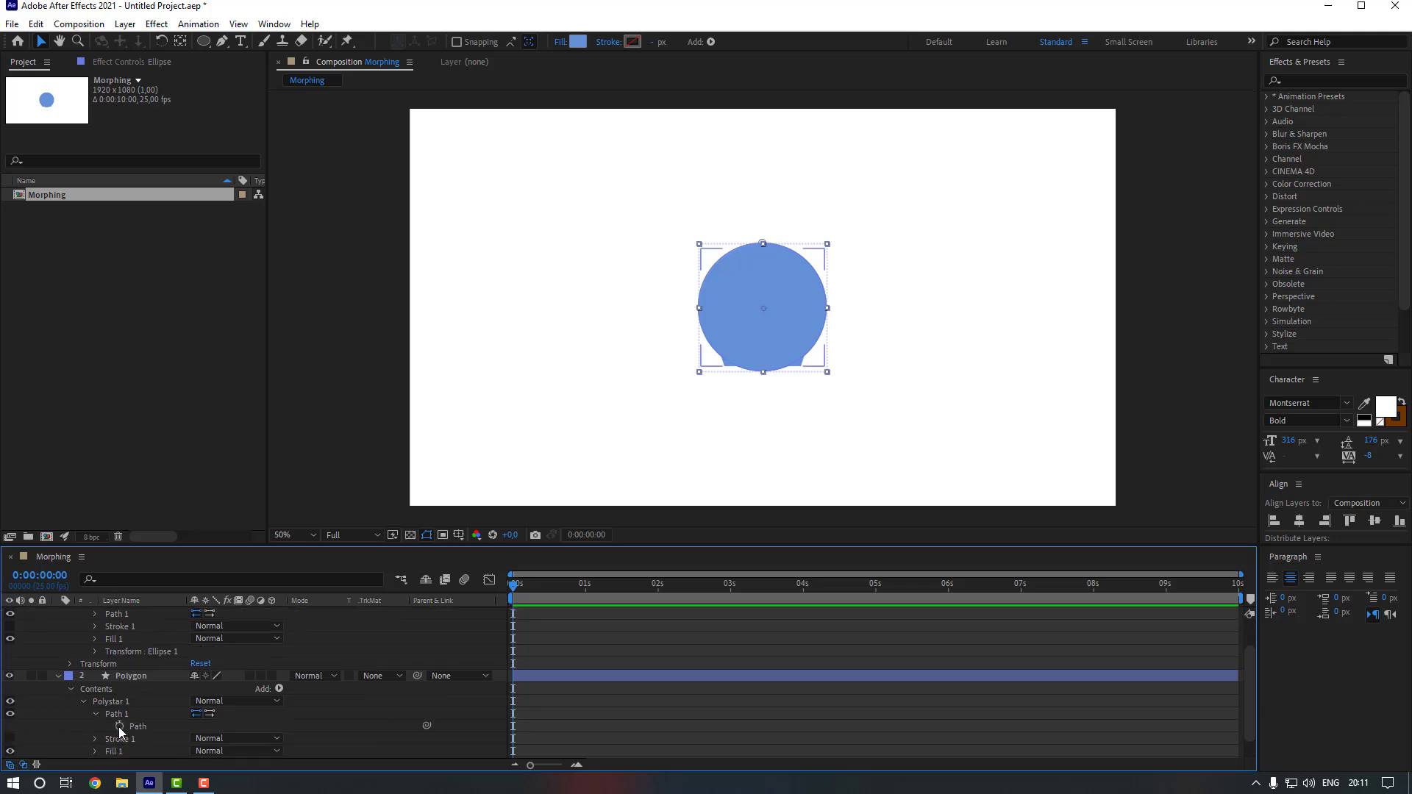
pyautogui.click(120, 727)
pyautogui.scroll(1, 118, 706)
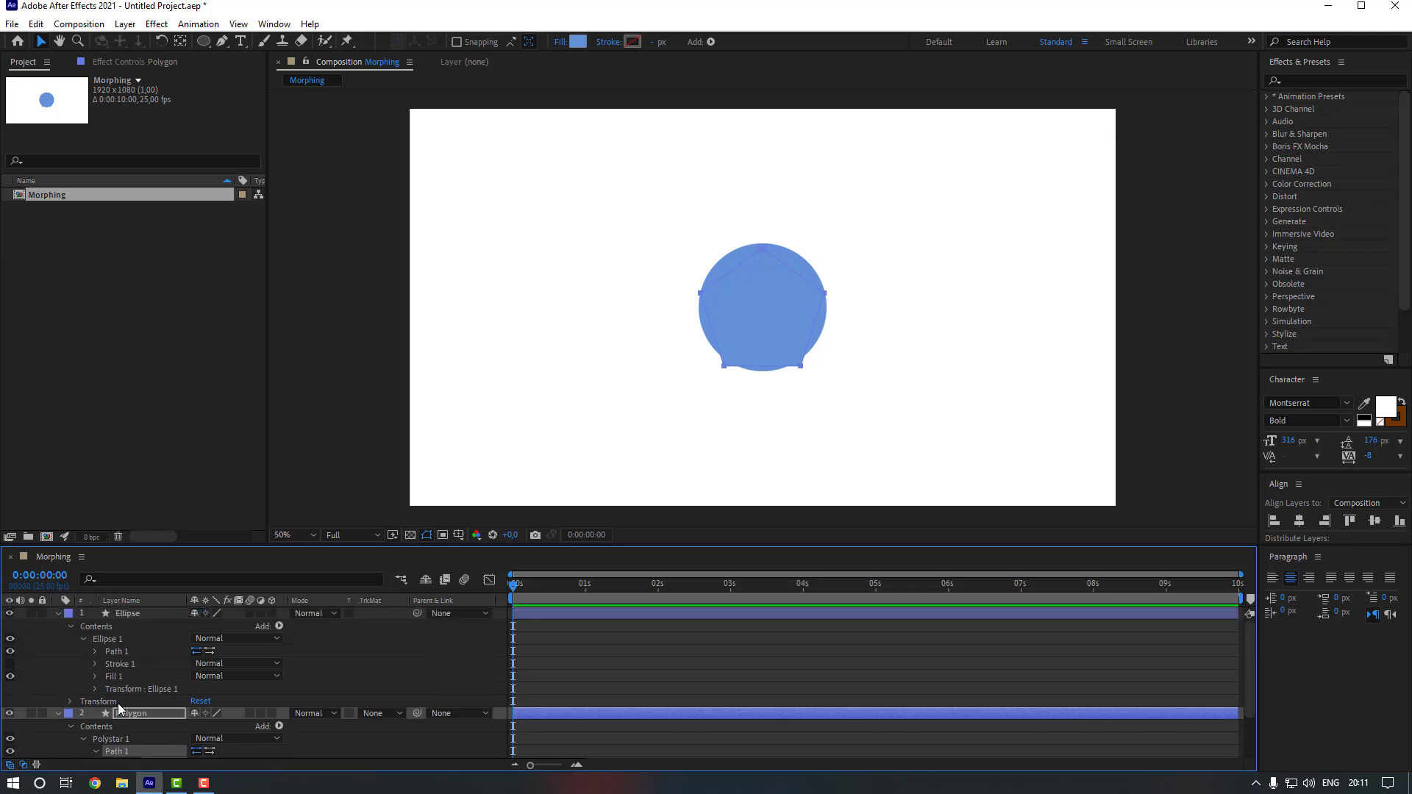
pyautogui.click(118, 652)
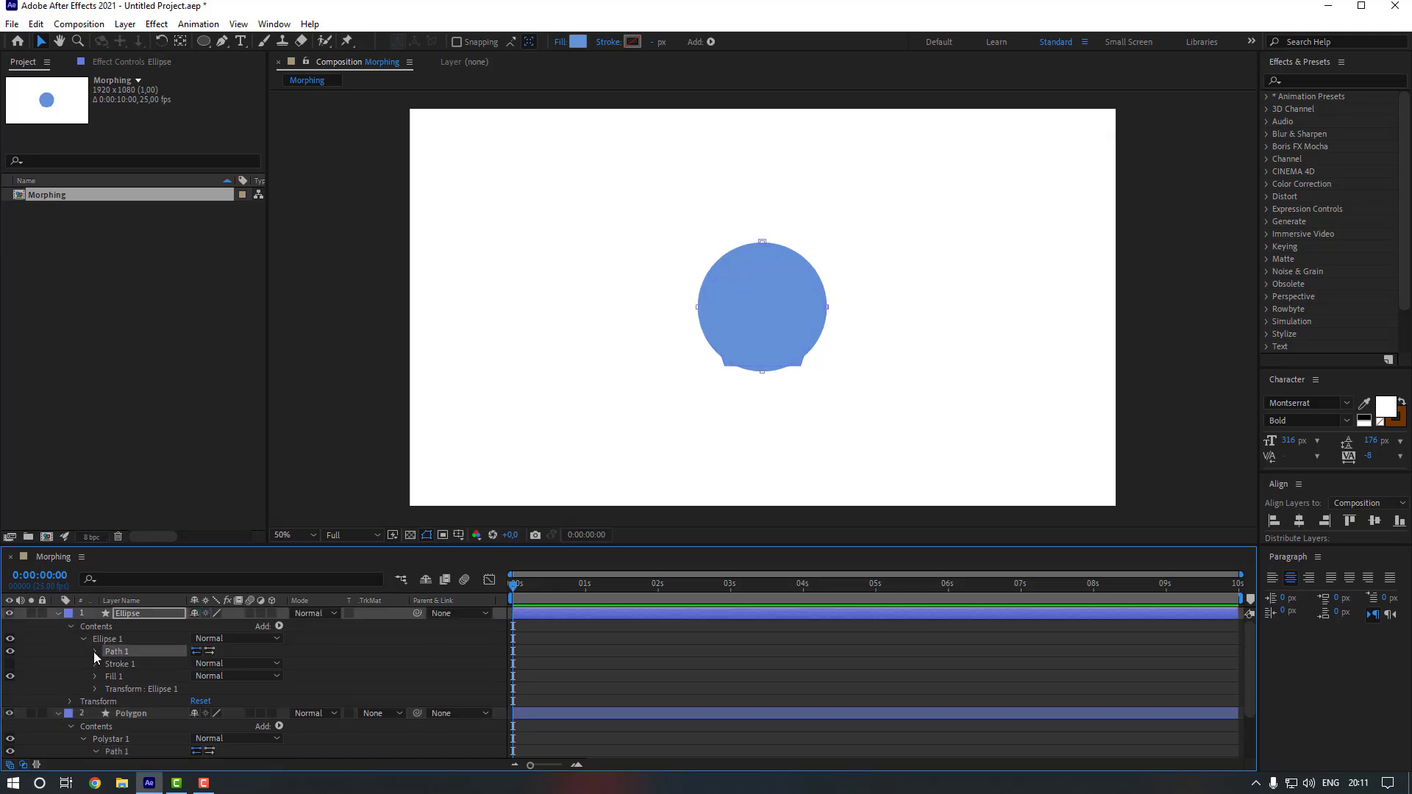
pyautogui.click(94, 651)
pyautogui.click(119, 663)
pyautogui.press('F2')
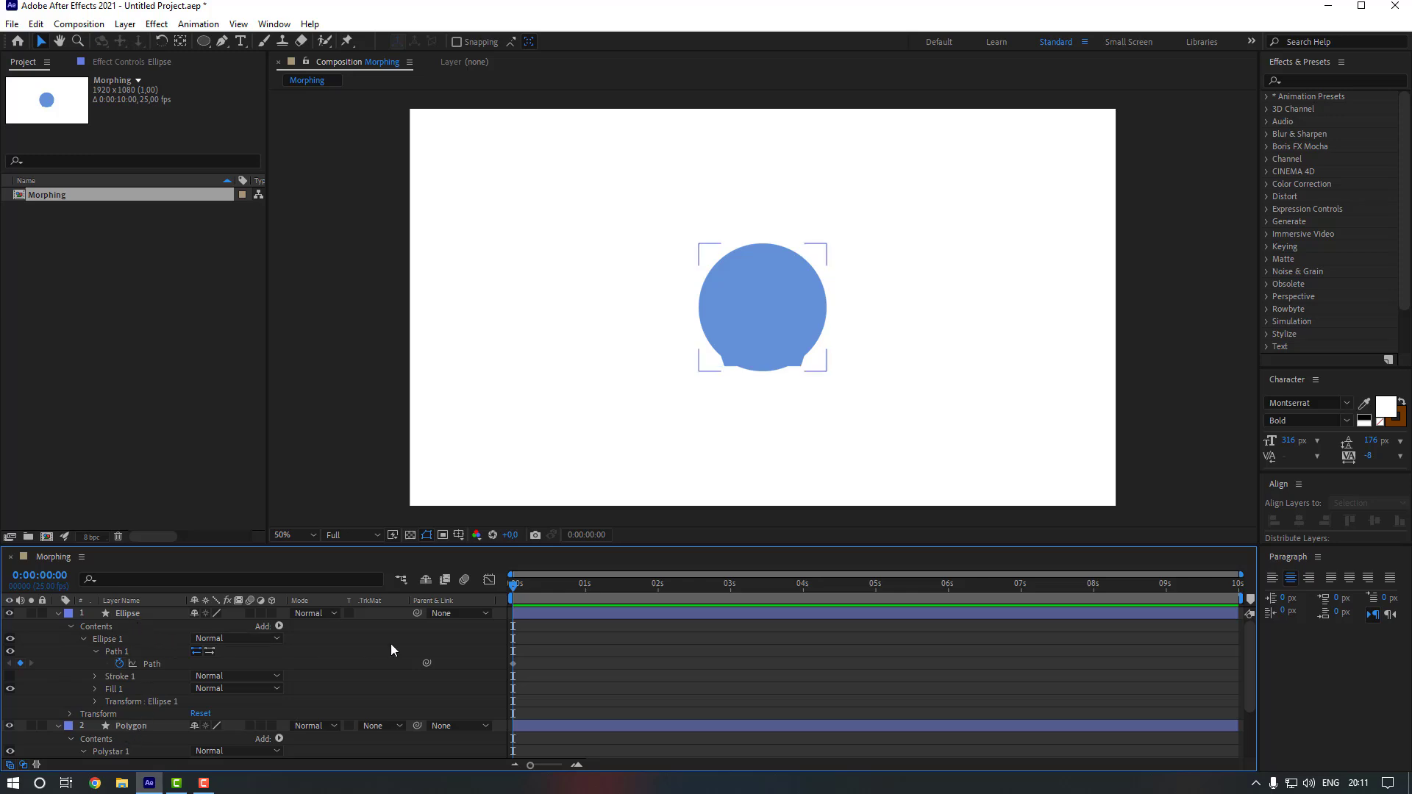
# Copy the Ellipse layer's Path keyframe into the Polygon layer's Path property at 0:00:00:17
pyautogui.click(513, 663)
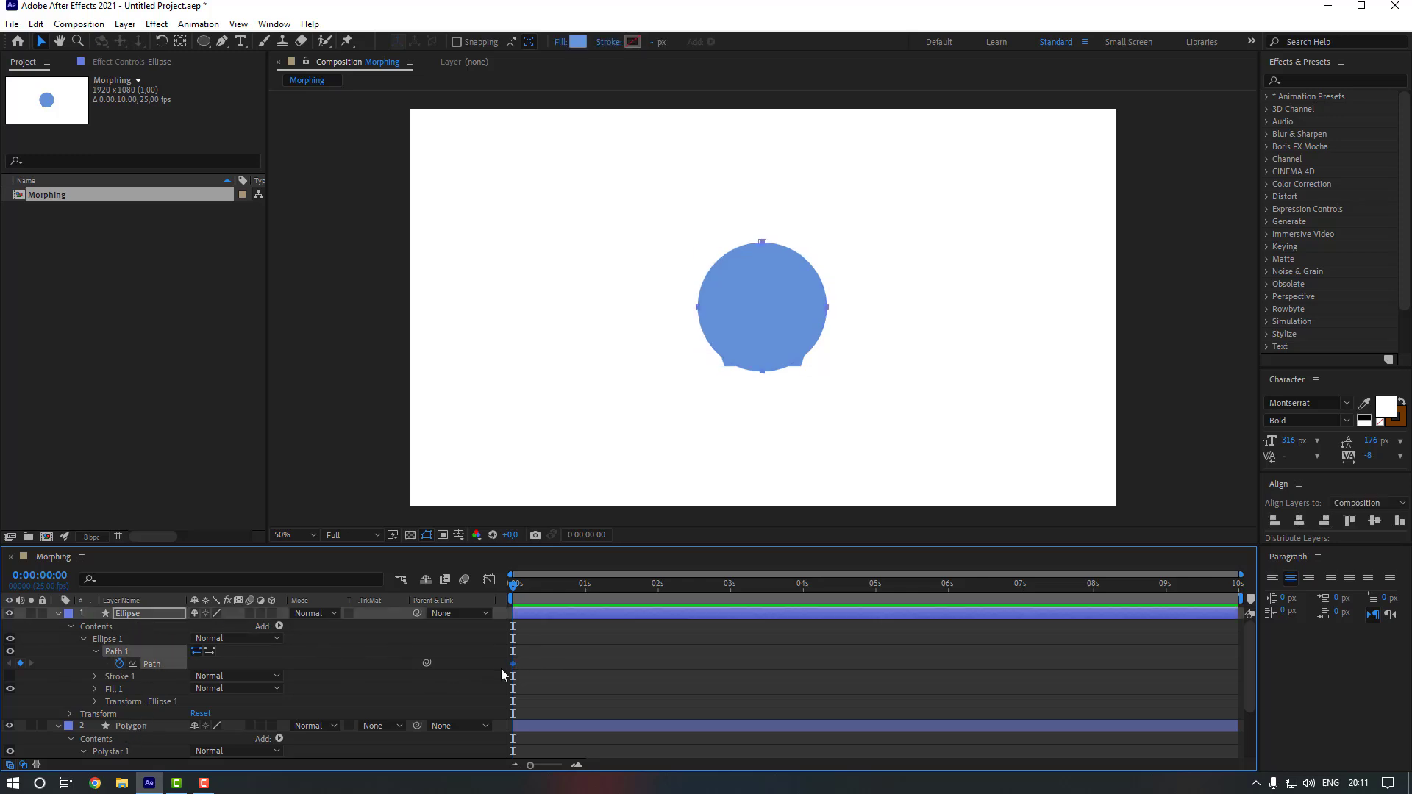
pyautogui.scroll(-2, 530, 669)
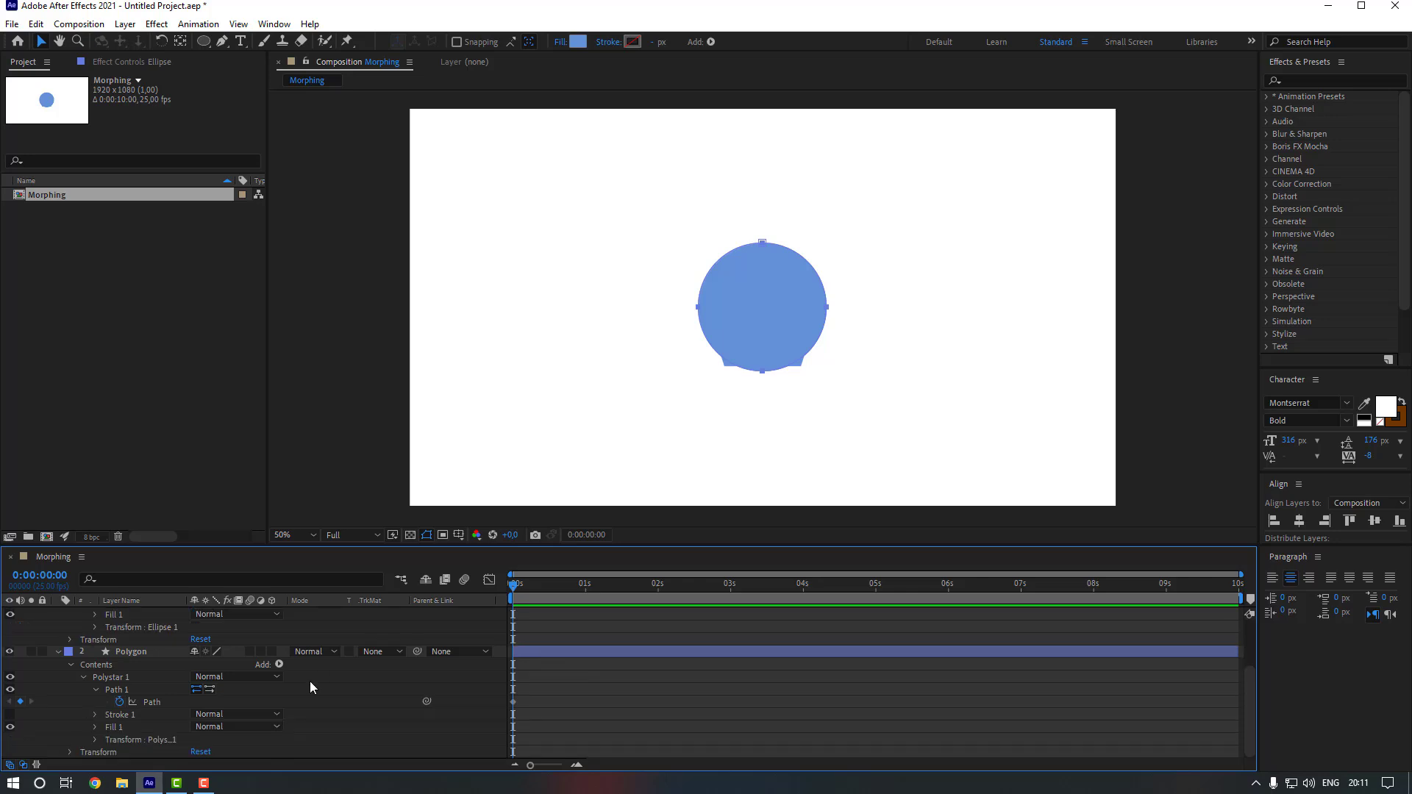
pyautogui.click(118, 691)
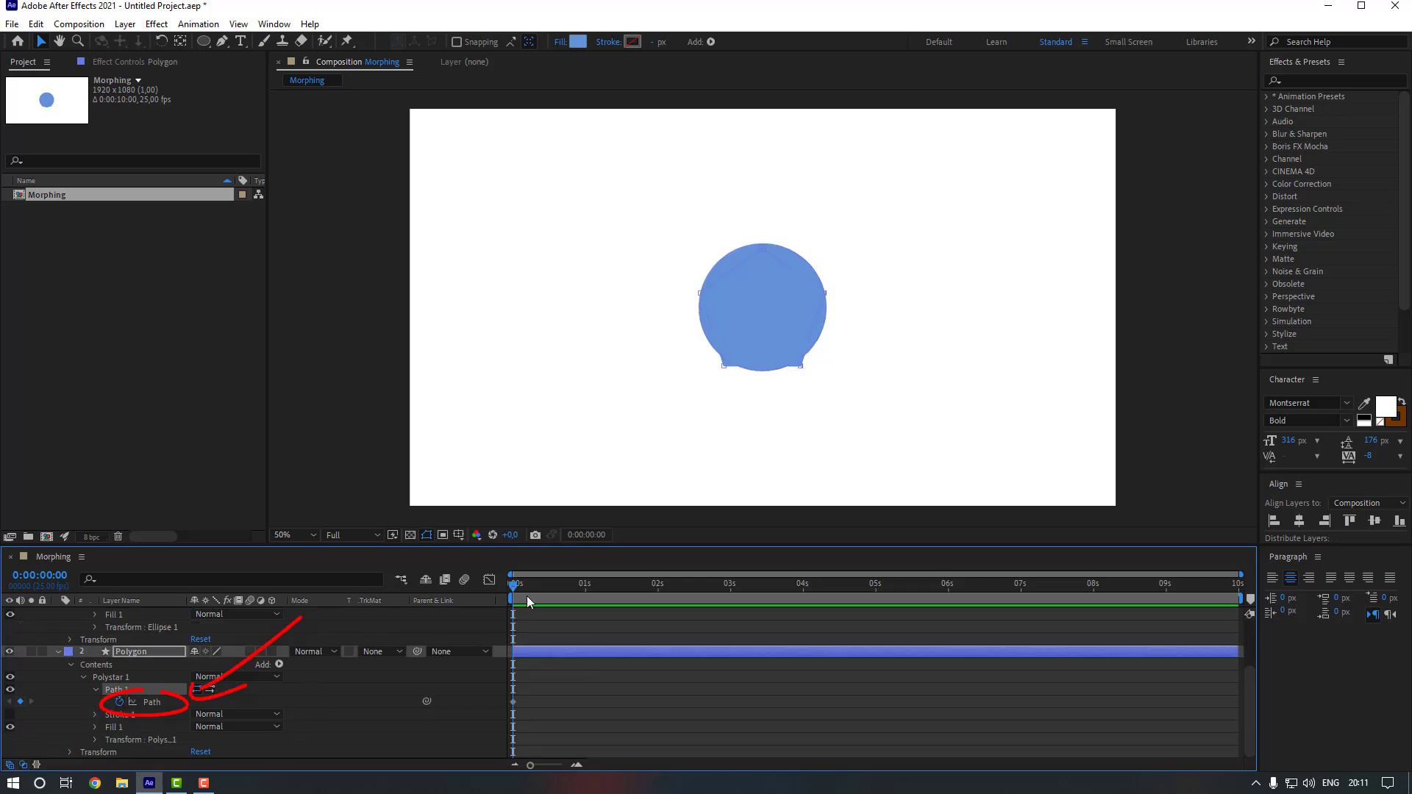
pyautogui.moveTo(526, 592); pyautogui.dragTo(563, 592)
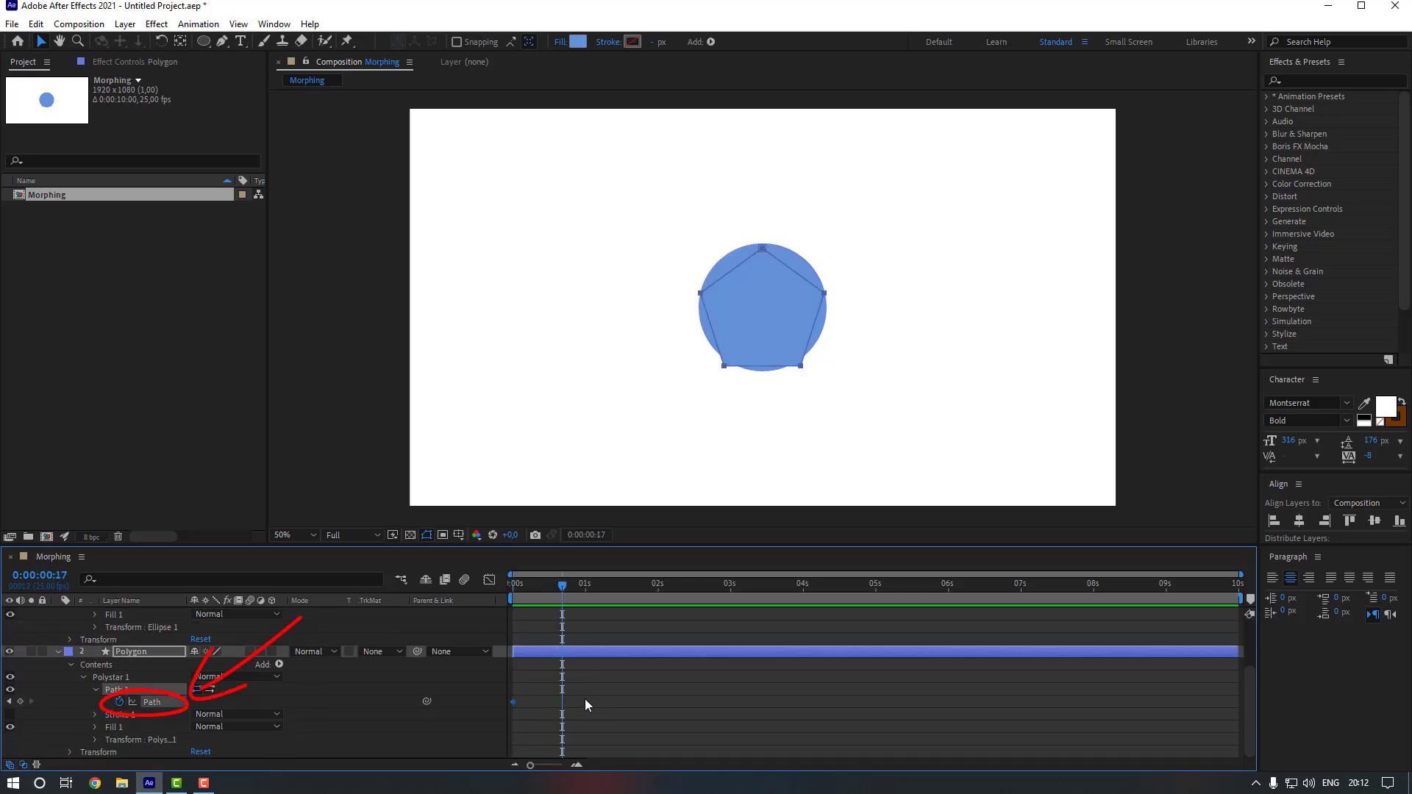
pyautogui.hotkey('ctrl', 'v')
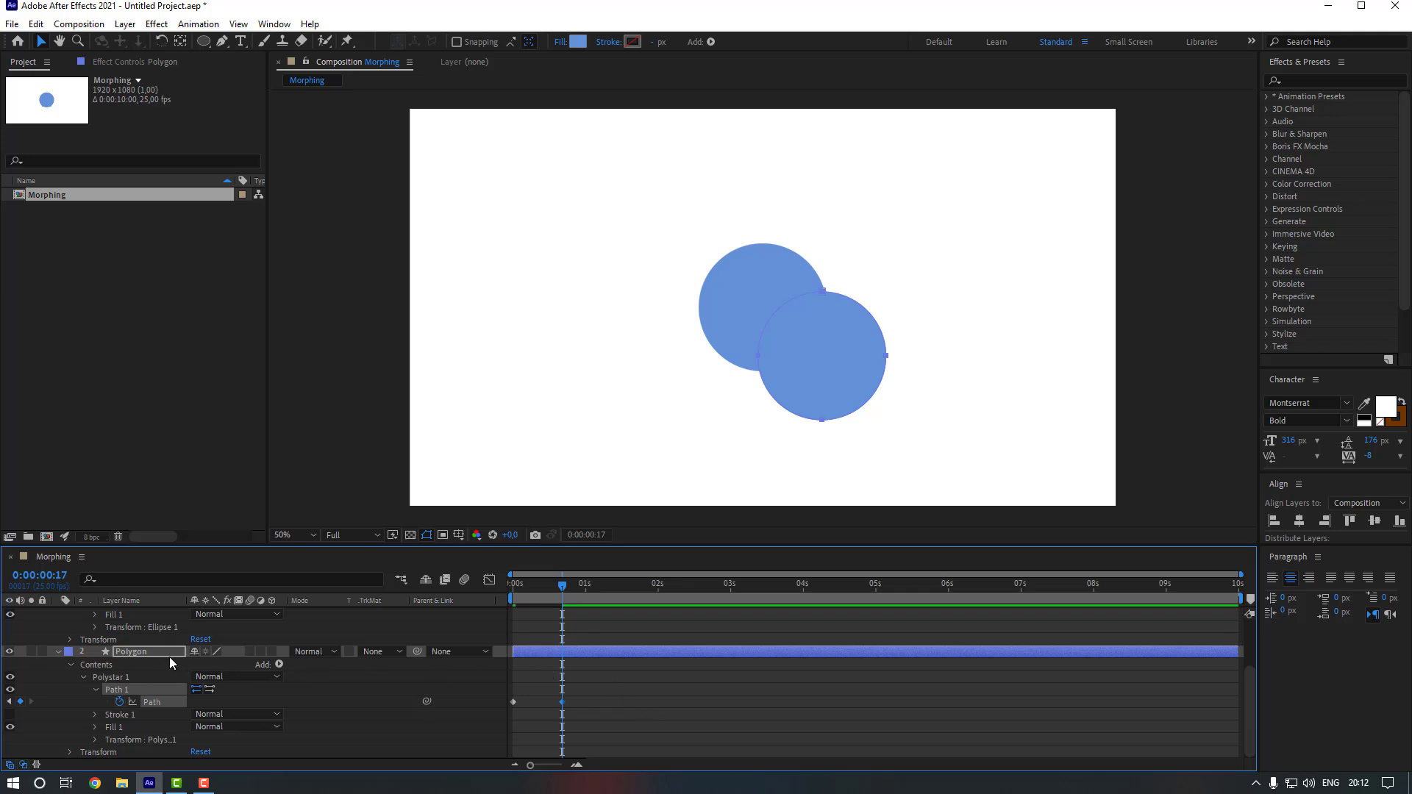
# Add a Position keyframe to the Polygon layer at 0:00:00:17 and show only that layer's keyframed properties
pyautogui.click(279, 696)
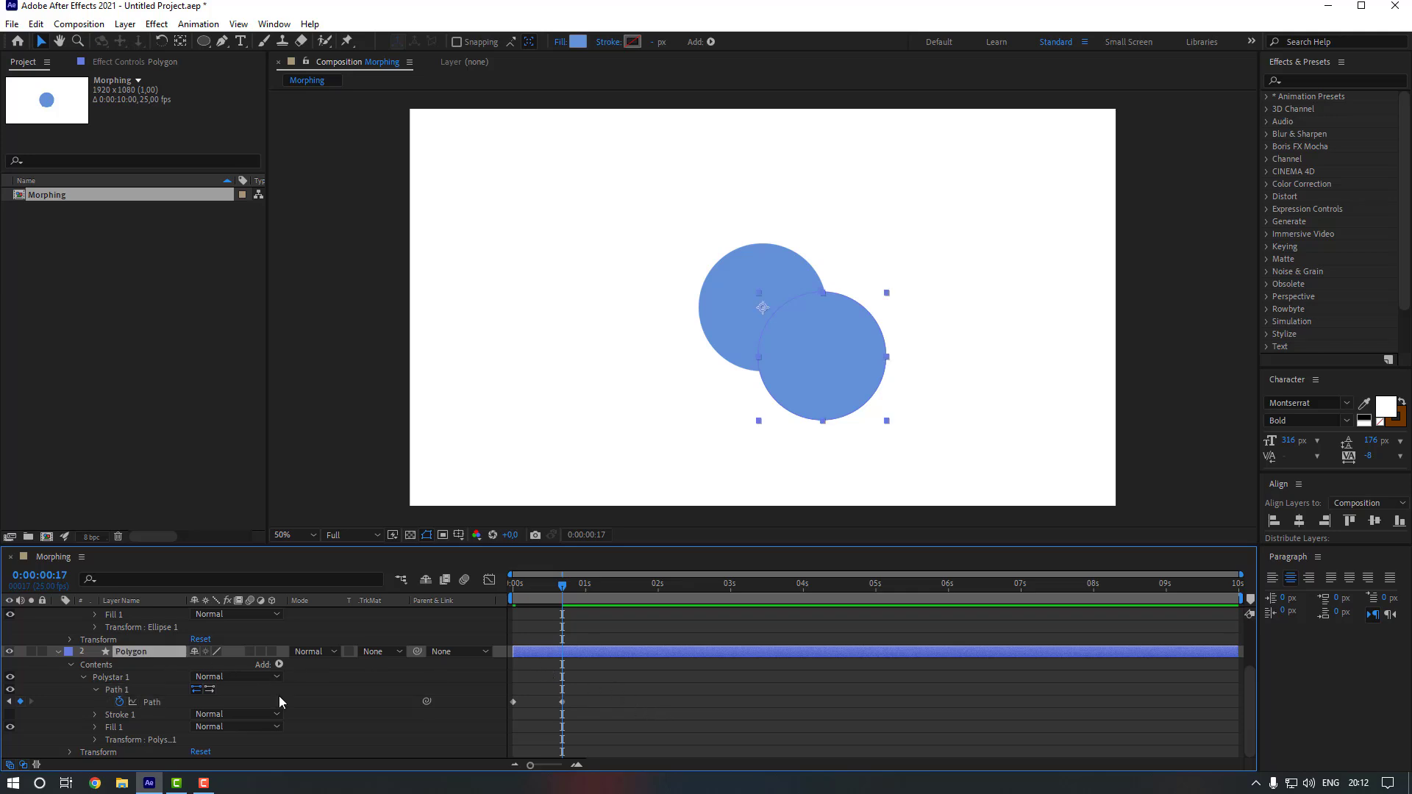
pyautogui.scroll(-3, 280, 696)
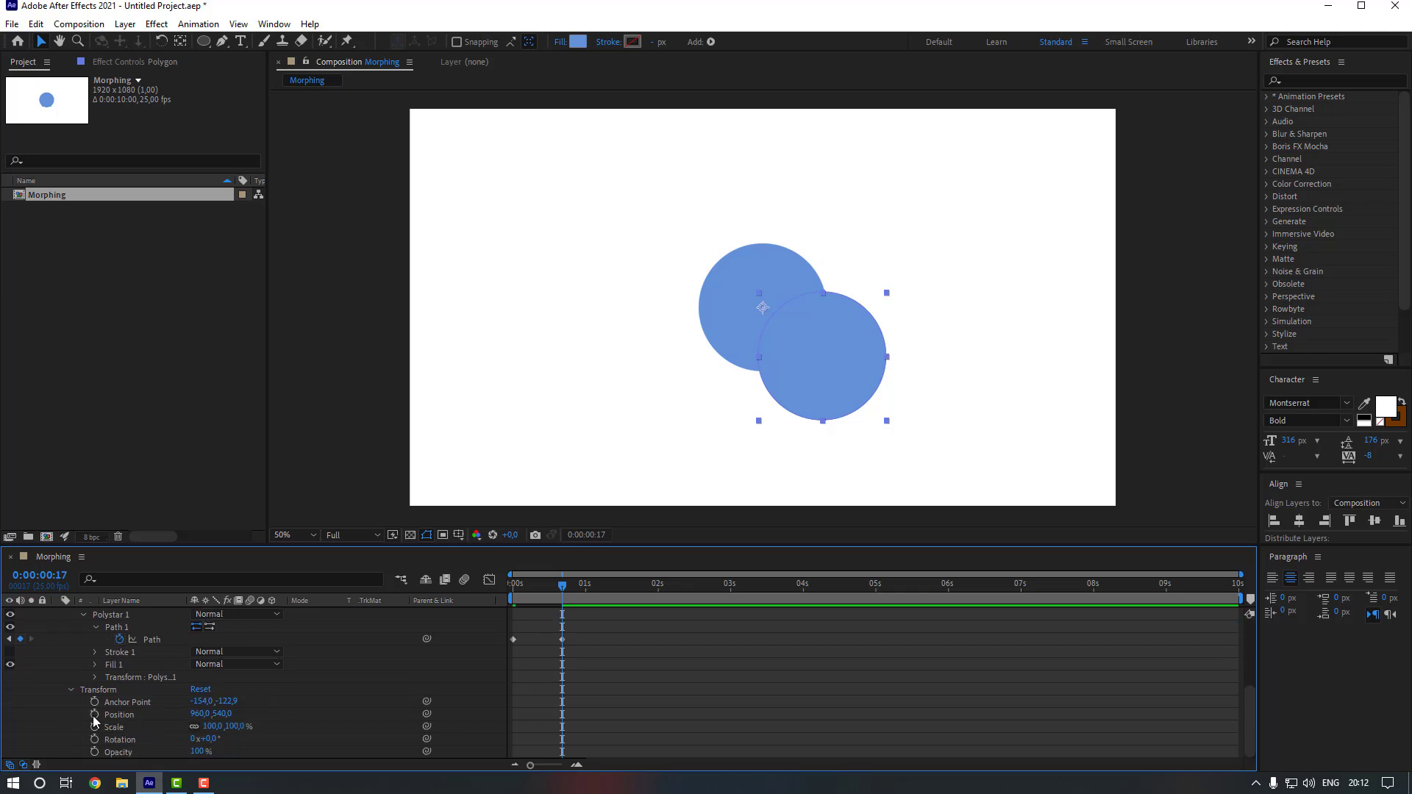
pyautogui.click(94, 714)
pyautogui.scroll(2, 293, 677)
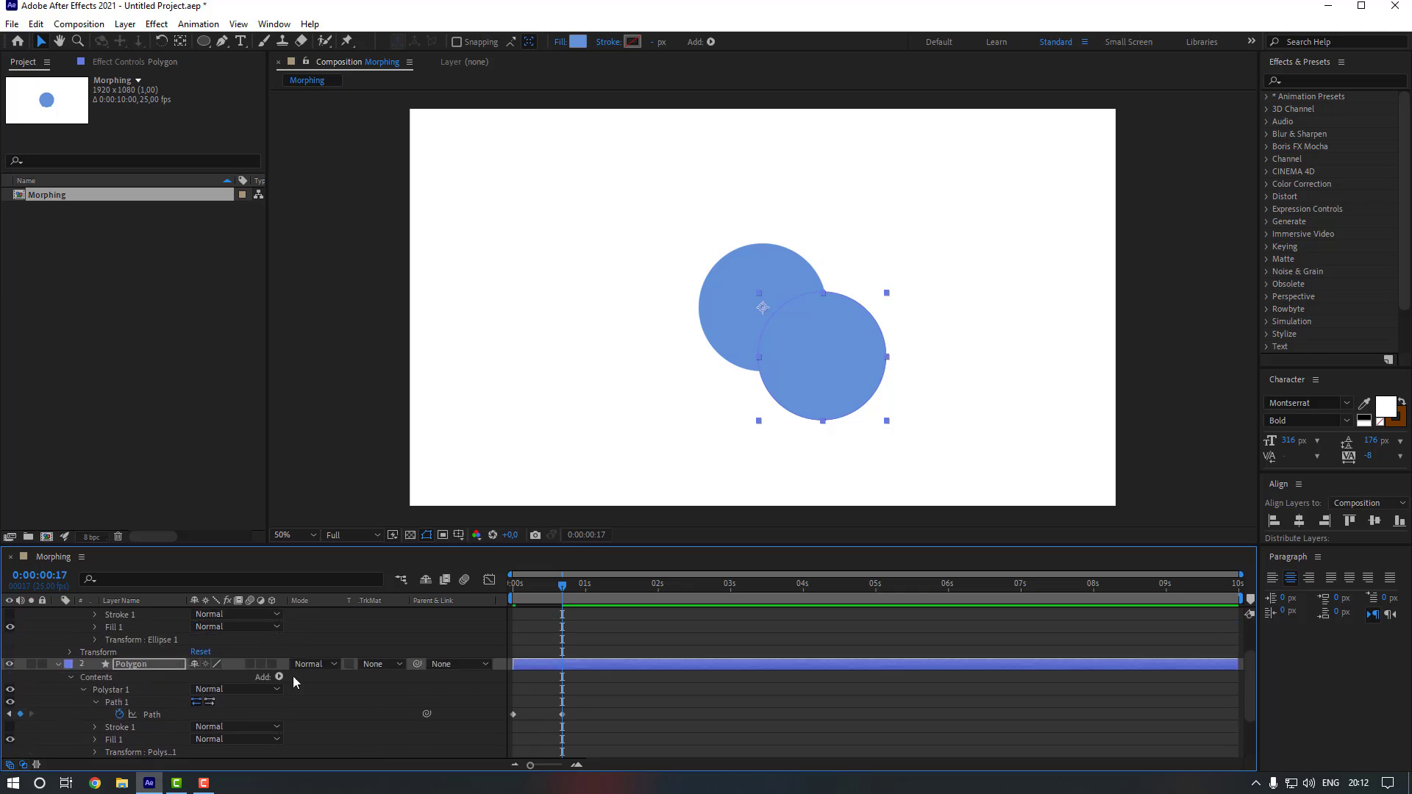
pyautogui.click(154, 665)
pyautogui.press('u')
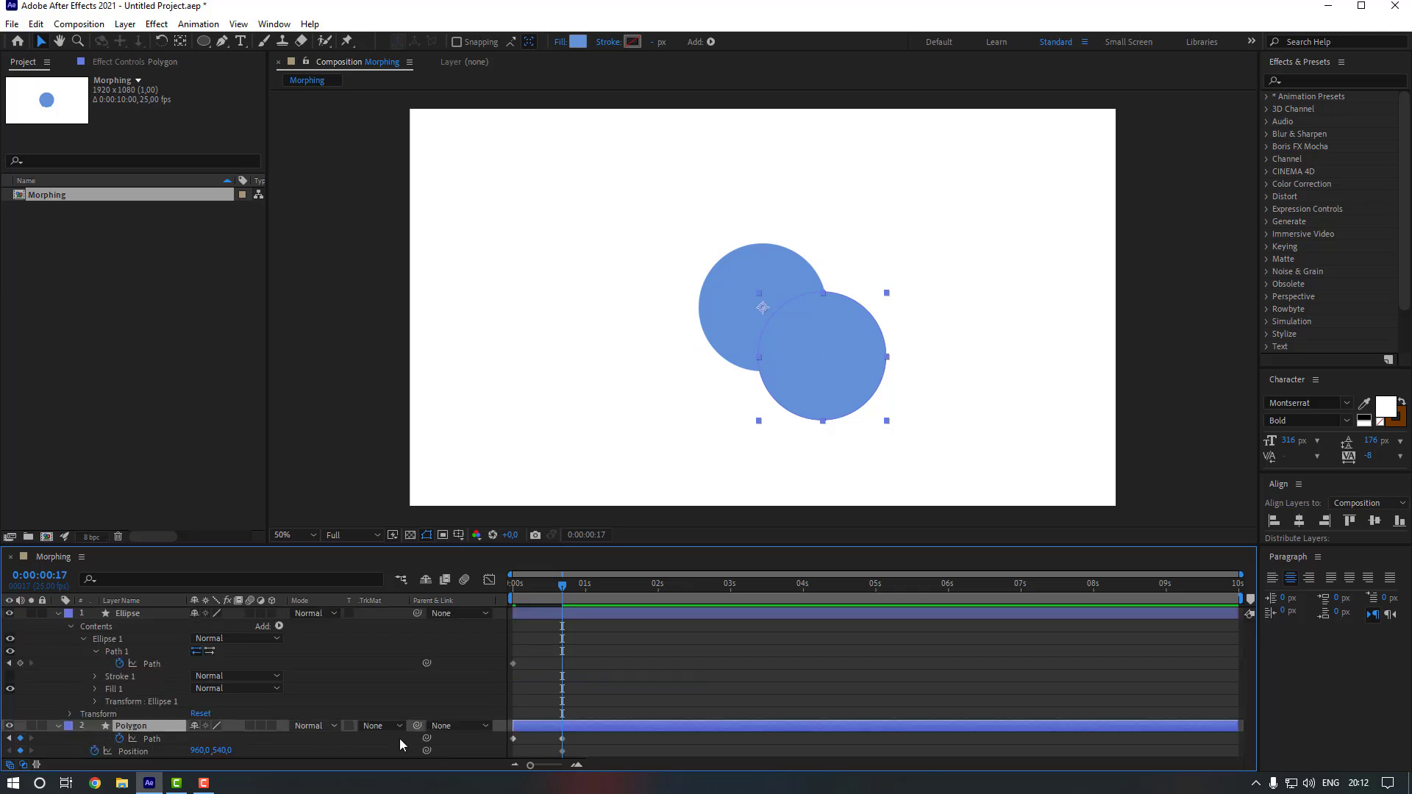
# Move the Polygon layer's Position keyframe to 0:00:00:00, and return the current time to 0:00:00:17
pyautogui.click(562, 751)
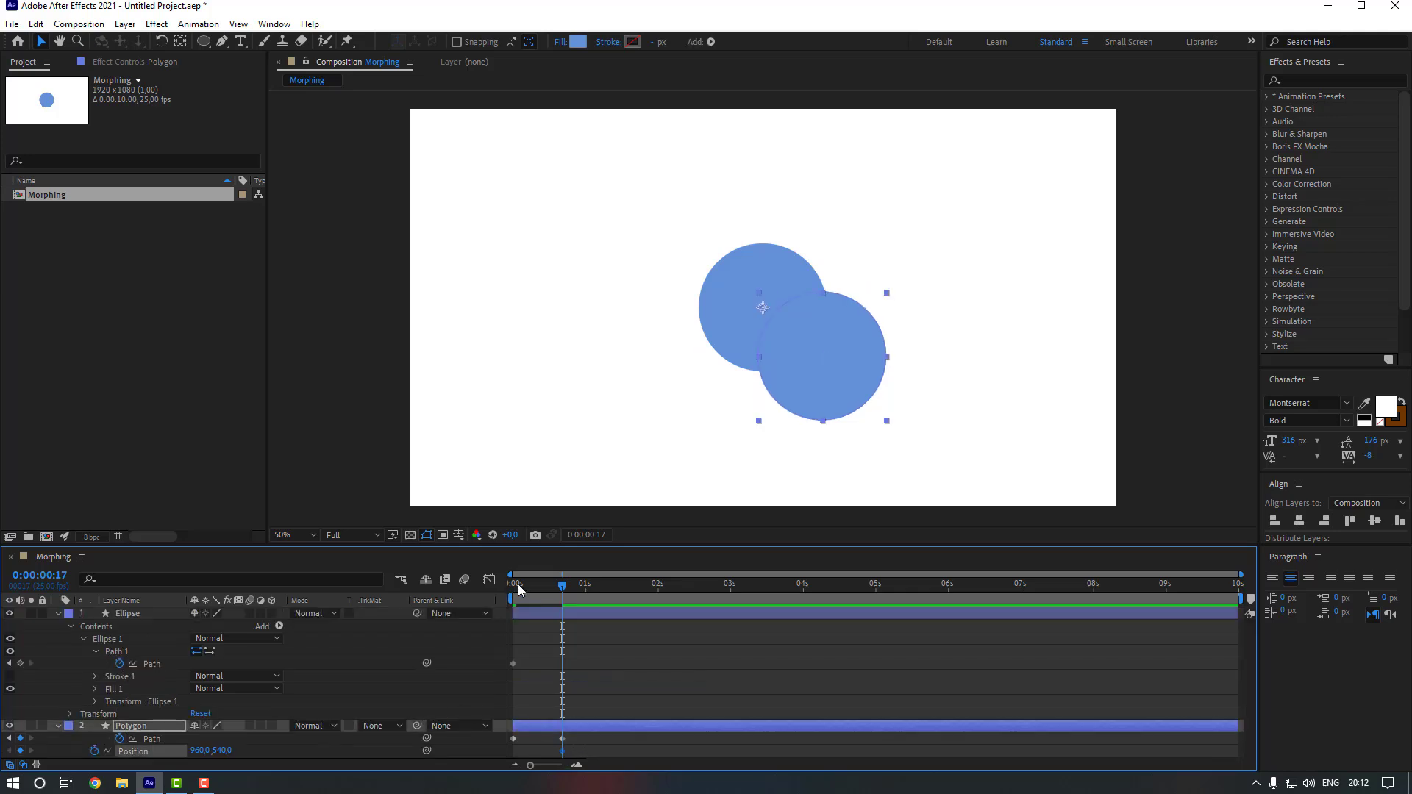
pyautogui.moveTo(518, 589); pyautogui.dragTo(512, 589)
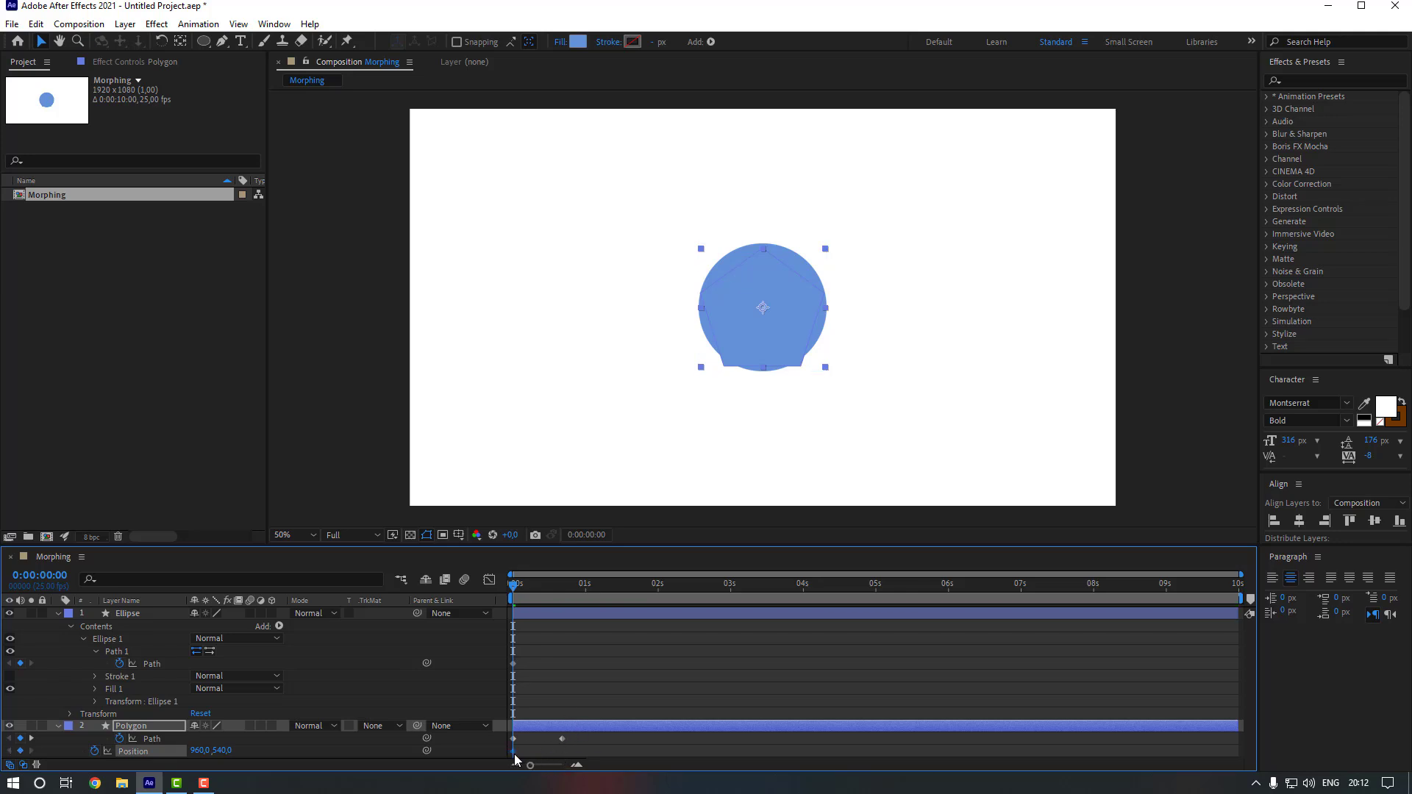
pyautogui.click(561, 588)
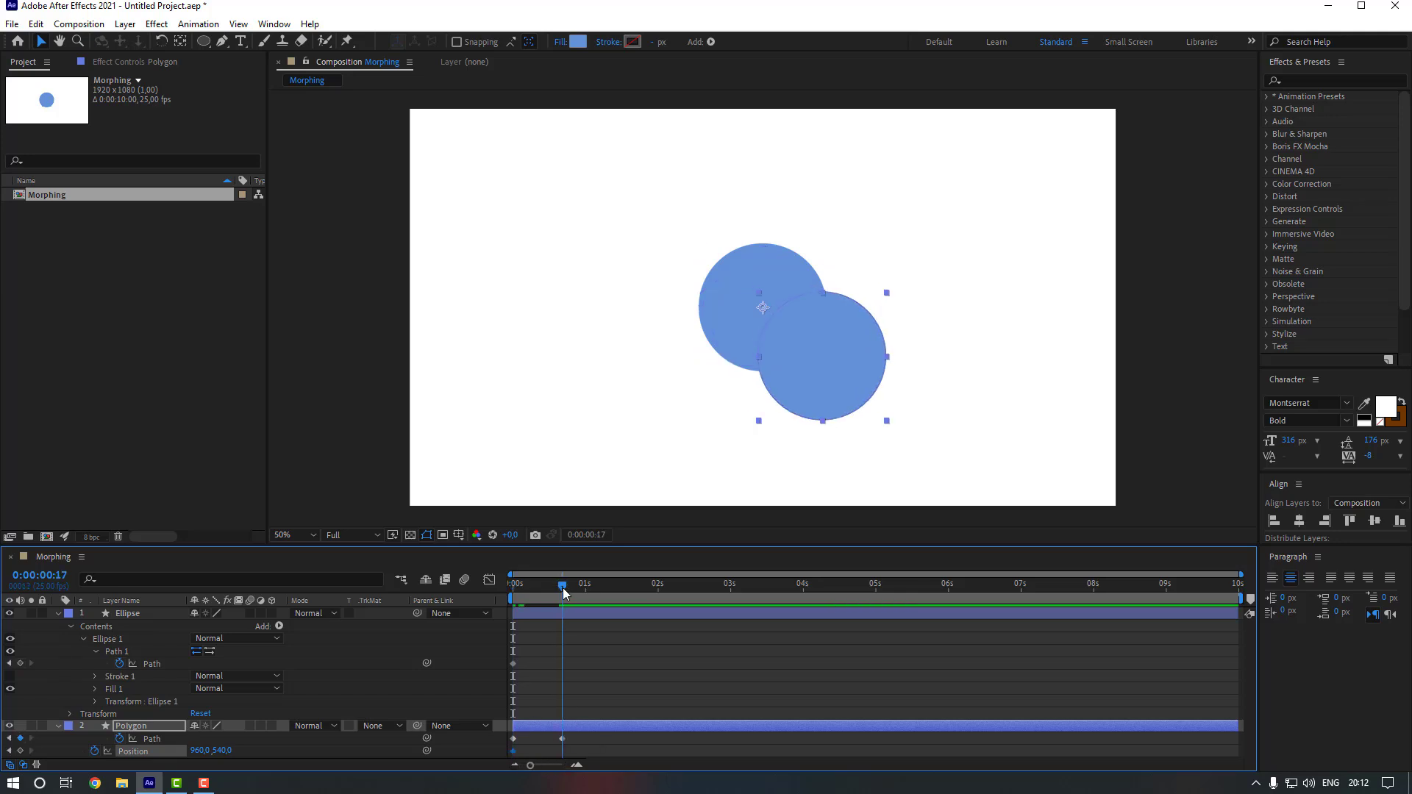
# Centre the Polygon layer horizontally and vertically in the composition at 0:00:00:17, and hide the Ellipse layer
pyautogui.click(1300, 520)
pyautogui.click(1375, 520)
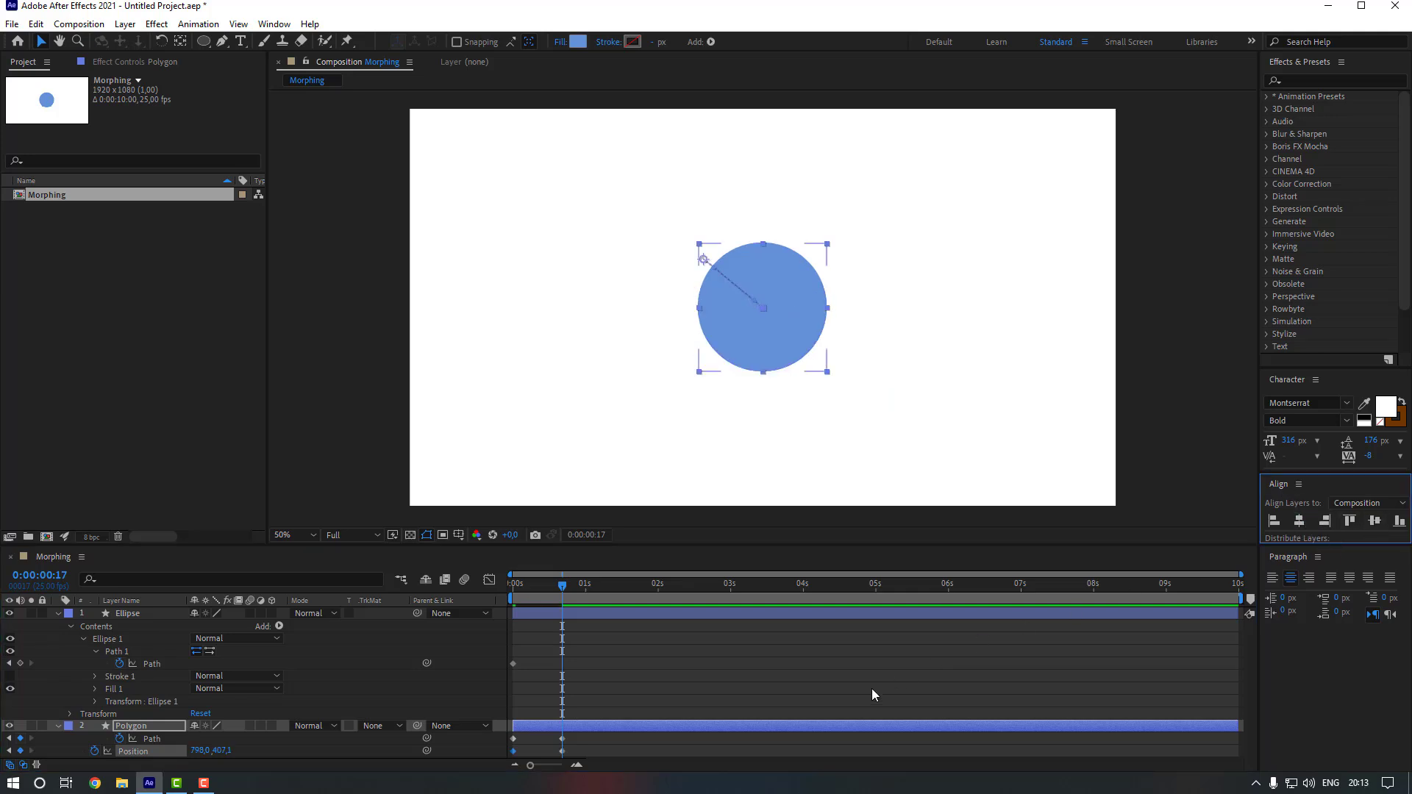
pyautogui.click(136, 614)
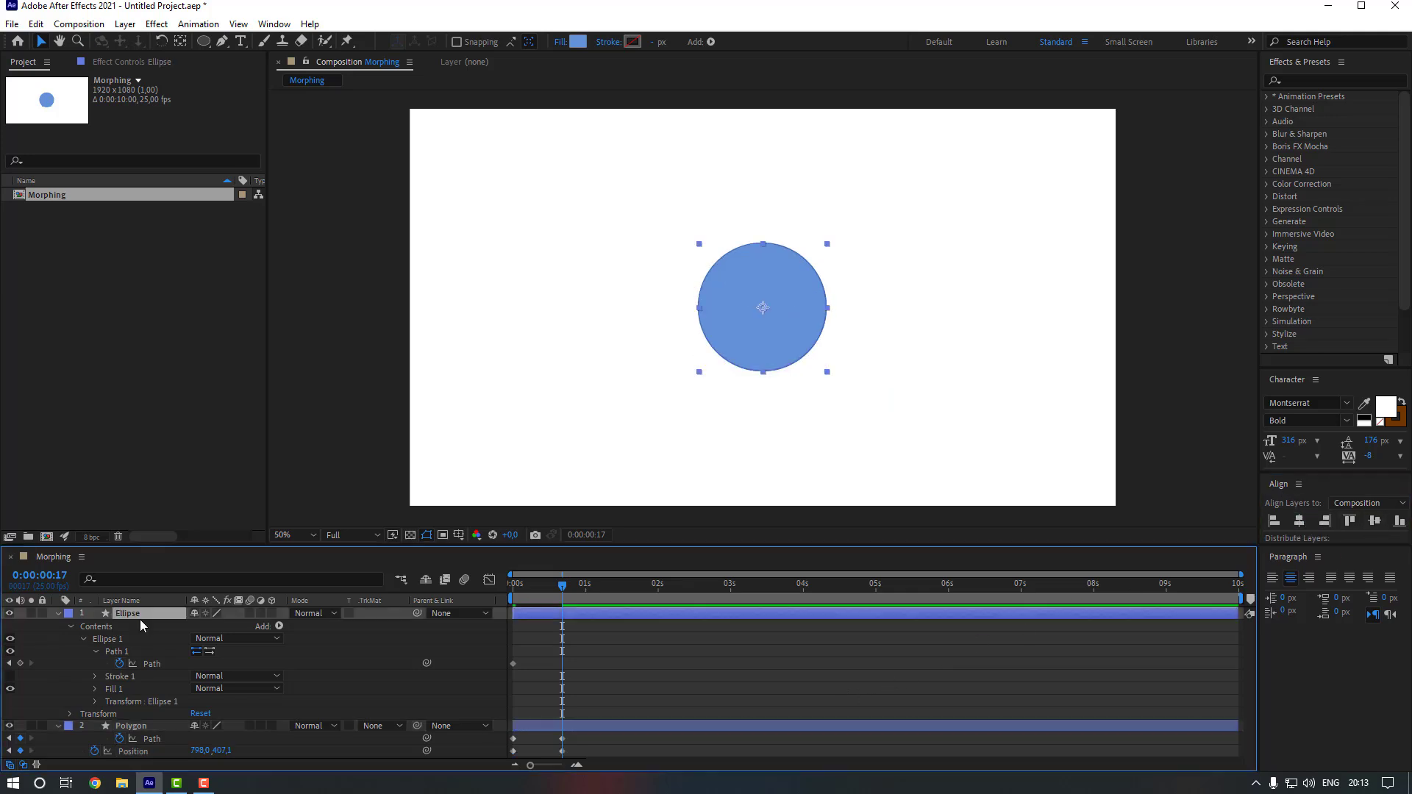
pyautogui.click(10, 612)
# Apply Easy Ease to all of the Polygon layer's Path and Position keyframes
pyautogui.moveTo(509, 757); pyautogui.dragTo(566, 736)
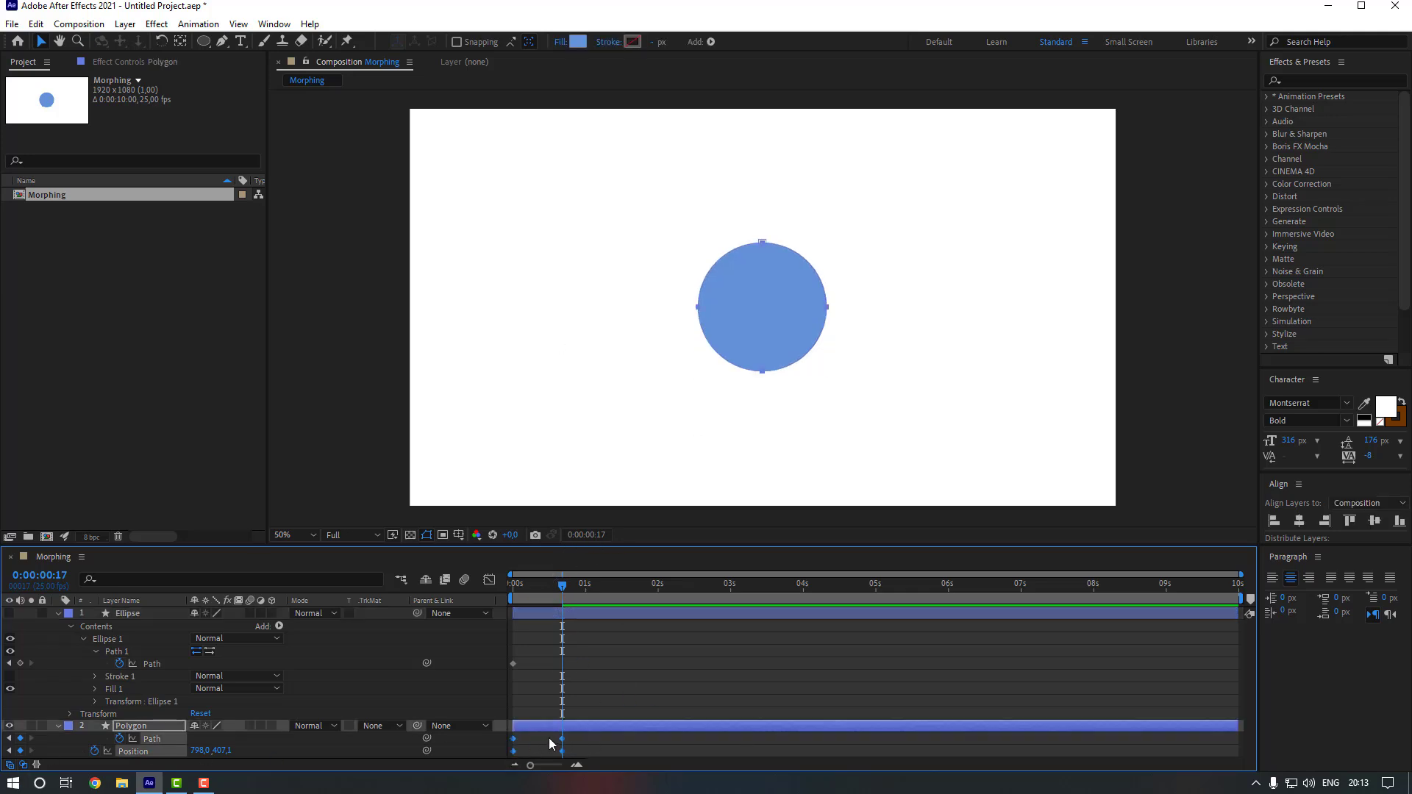
pyautogui.rightClick(563, 739)
pyautogui.moveTo(589, 732)
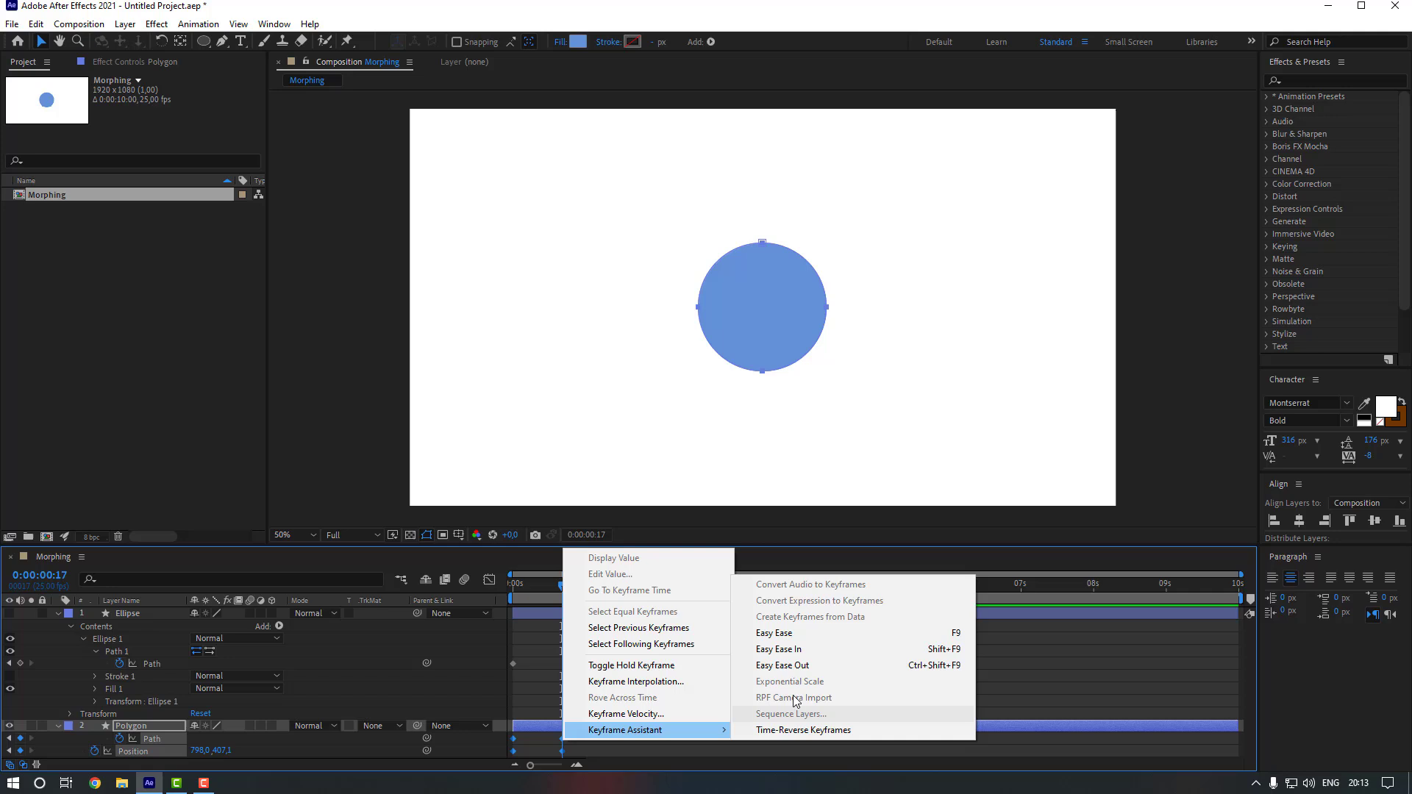
pyautogui.click(781, 632)
# Steepen the start of the Polygon layer's speed curve in the Graph Editor by lengthening the end keyframe's incoming influence
pyautogui.hotkey('shift', 'F3')
pyautogui.moveTo(553, 733); pyautogui.dragTo(571, 717)
pyautogui.click(548, 585)
pyautogui.press('=')
pyautogui.press('=')
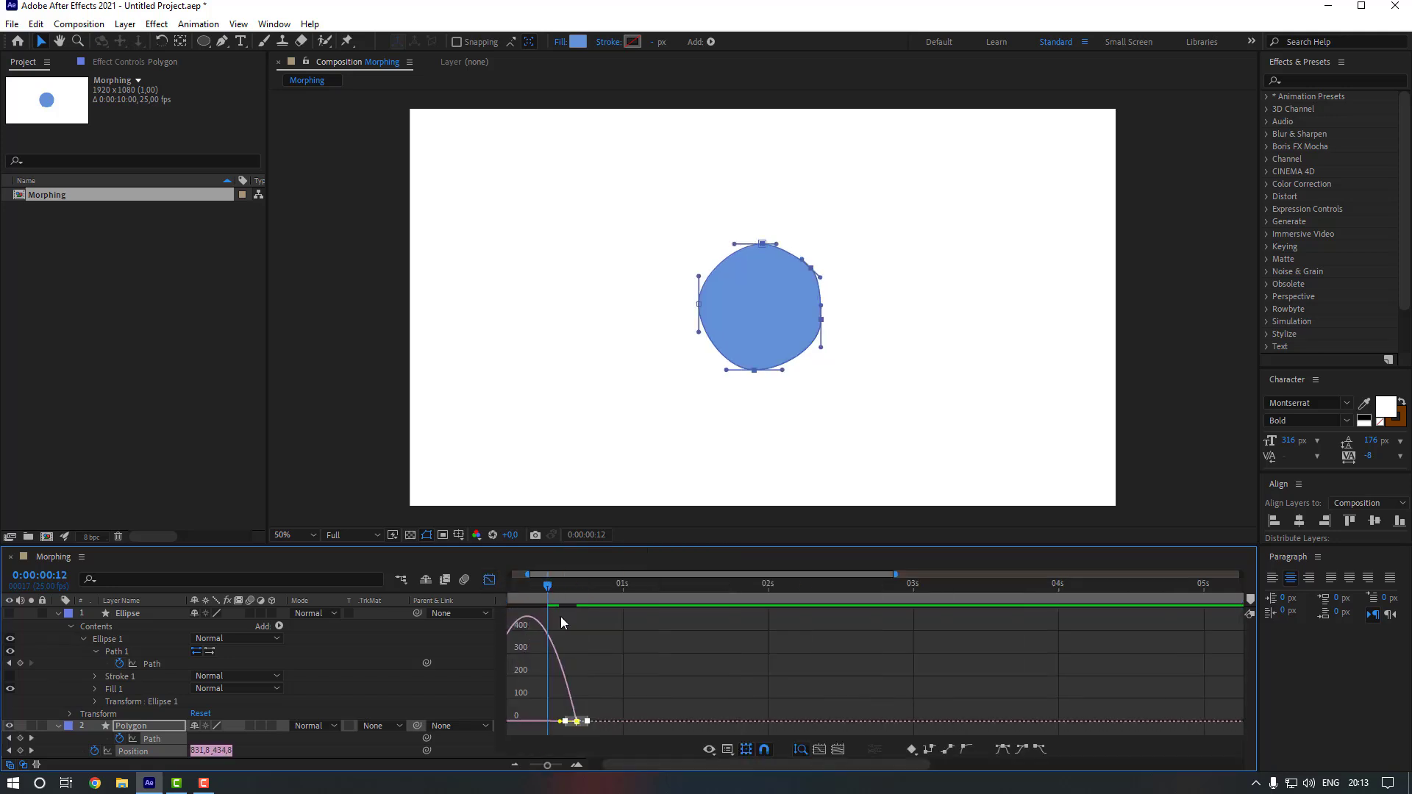
pyautogui.moveTo(635, 766); pyautogui.dragTo(609, 776)
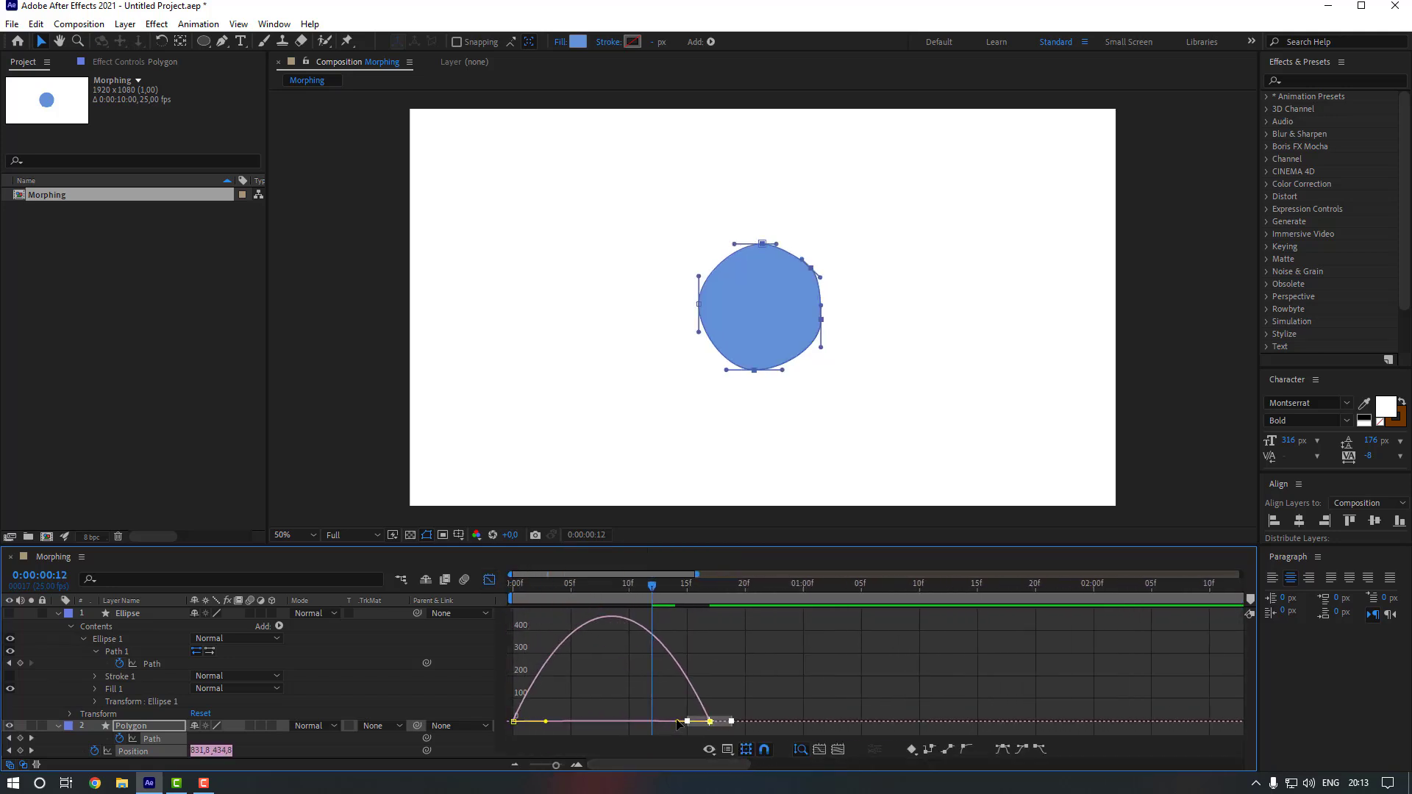
pyautogui.moveTo(678, 722); pyautogui.dragTo(572, 731)
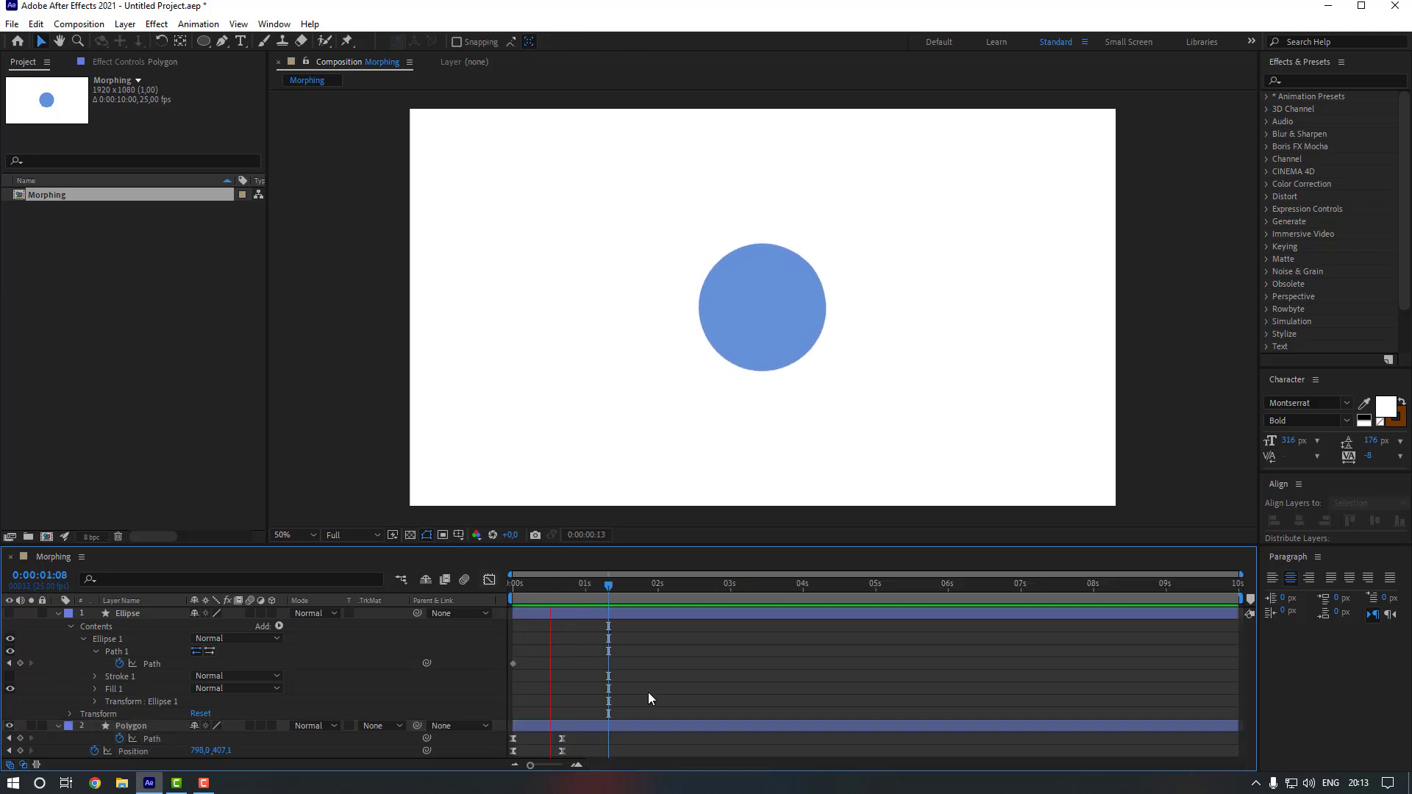
# Preview the morph, and shift all the Polygon layer's Path and Position keyframes about 6 frames later
pyautogui.press('space')
pyautogui.moveTo(580, 739); pyautogui.dragTo(531, 740)
pyautogui.click(550, 702)
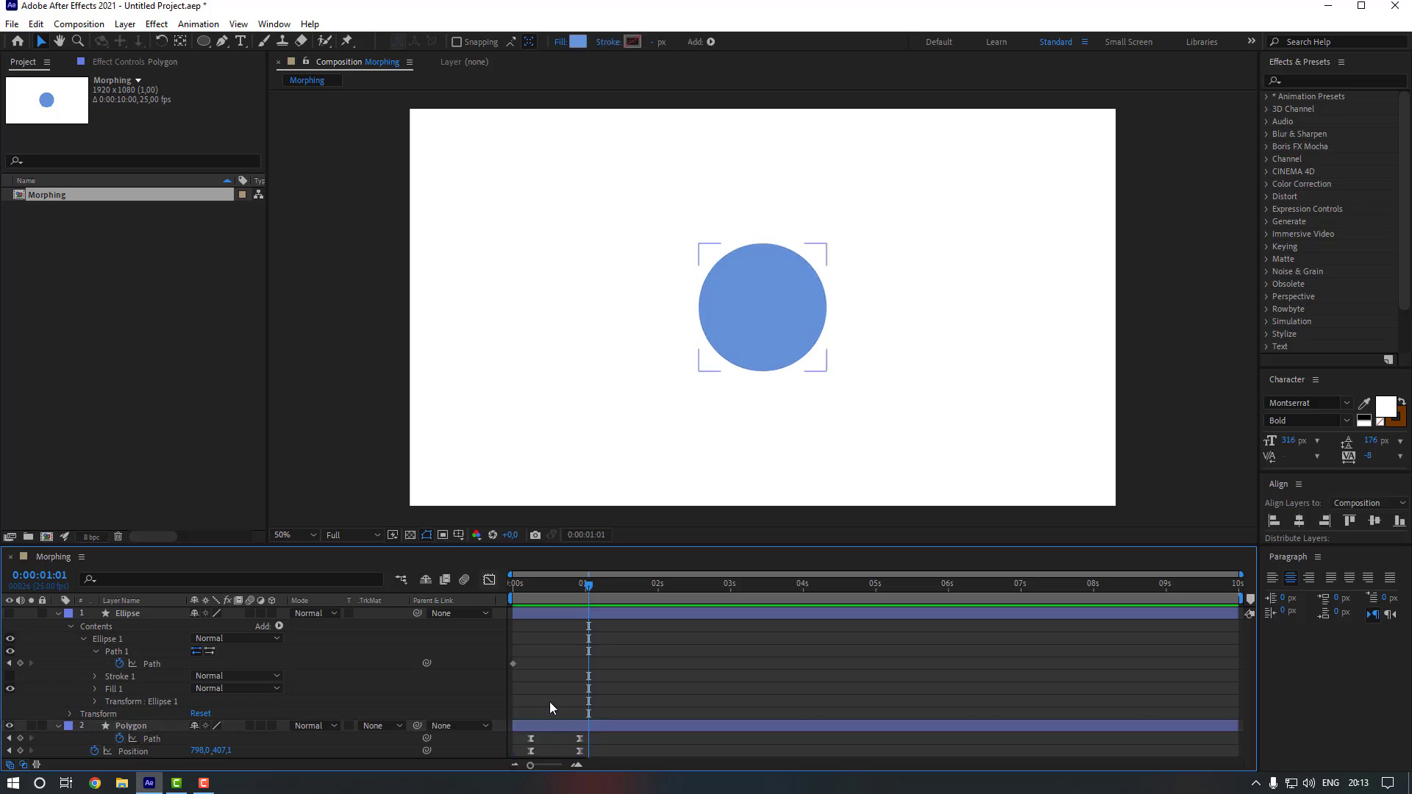
# Preview the pentagon-to-circle morph from the start of the composition
pyautogui.press('Home')
pyautogui.press('space')
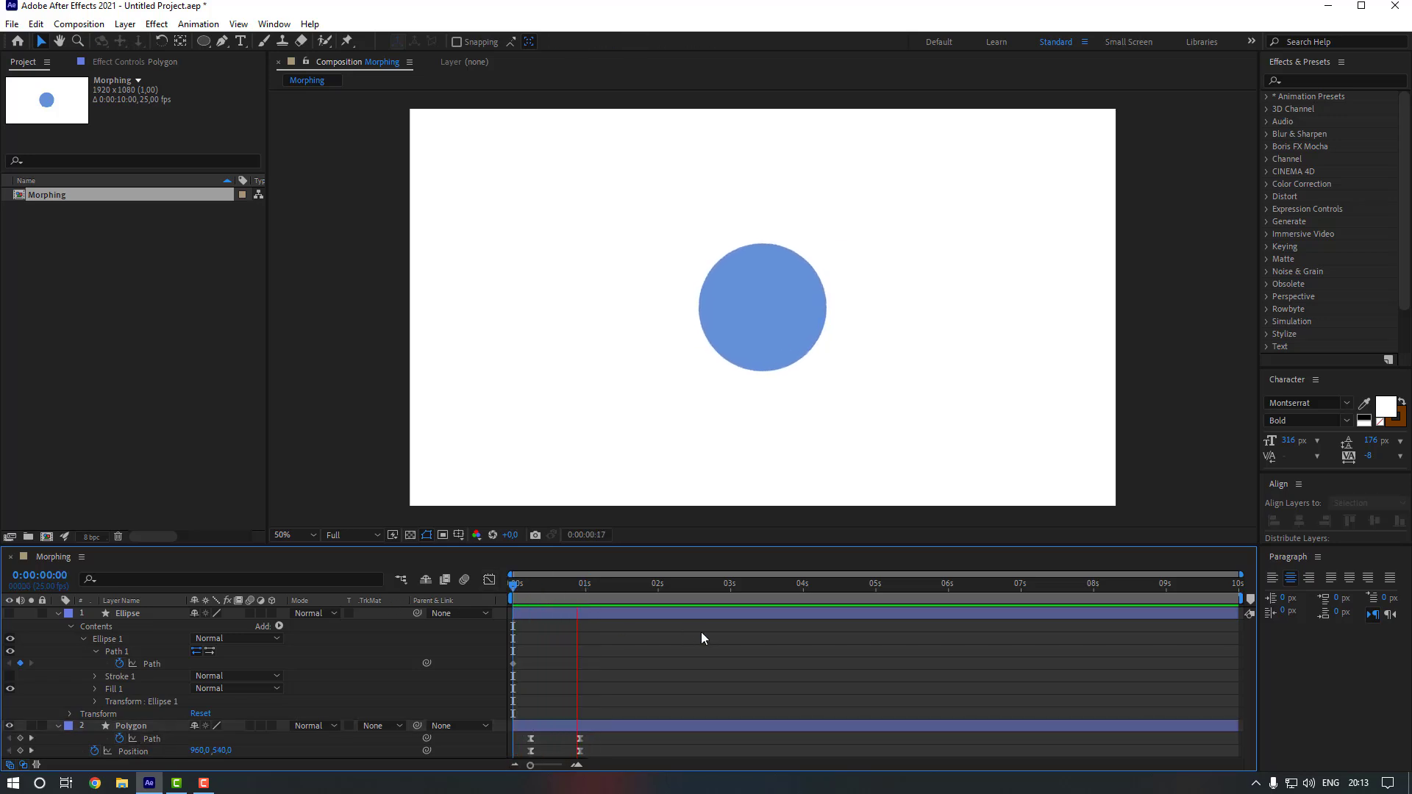
pyautogui.click(600, 585)
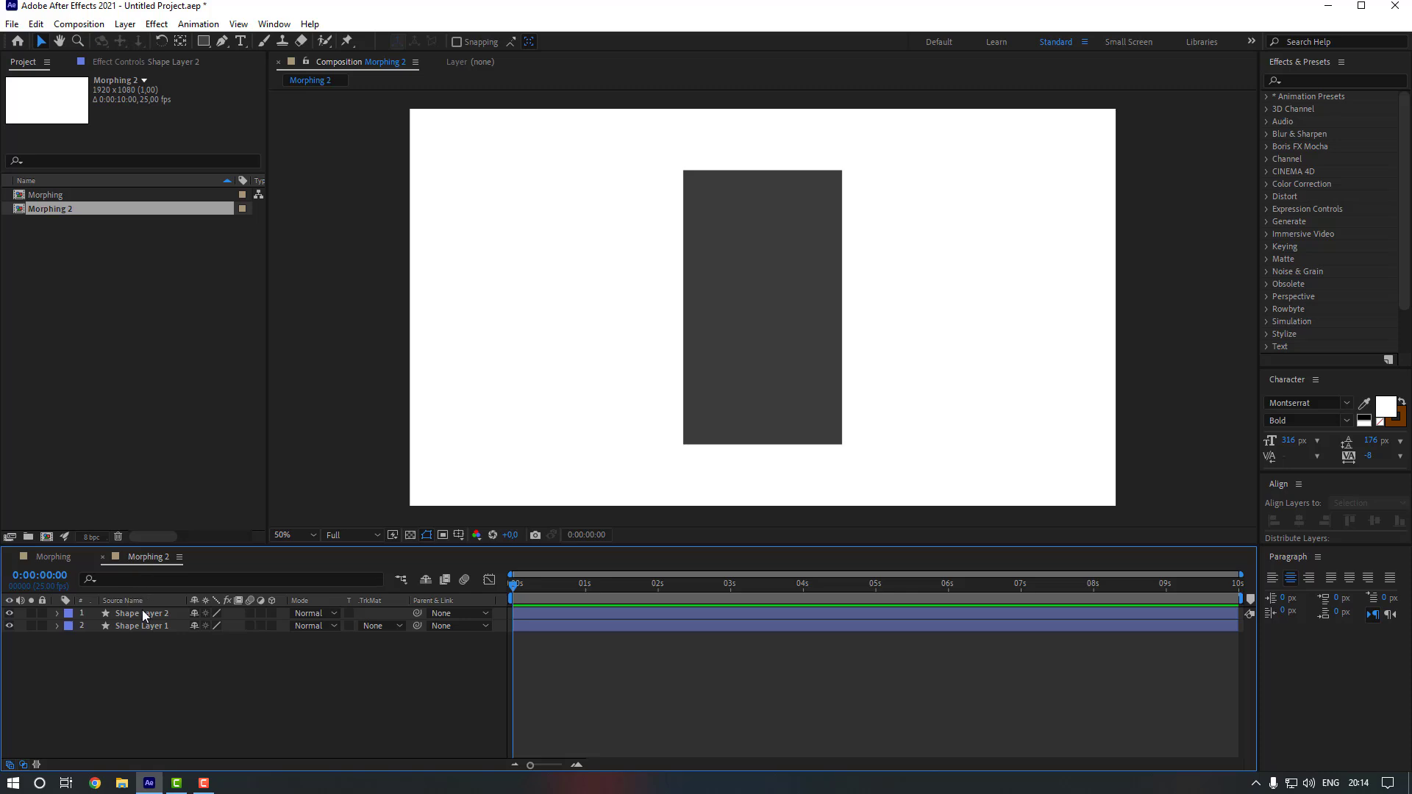
# Temporarily hide Shape Layer 2 in Morphing 2 to examine the shape beneath it
pyautogui.click(9, 614)
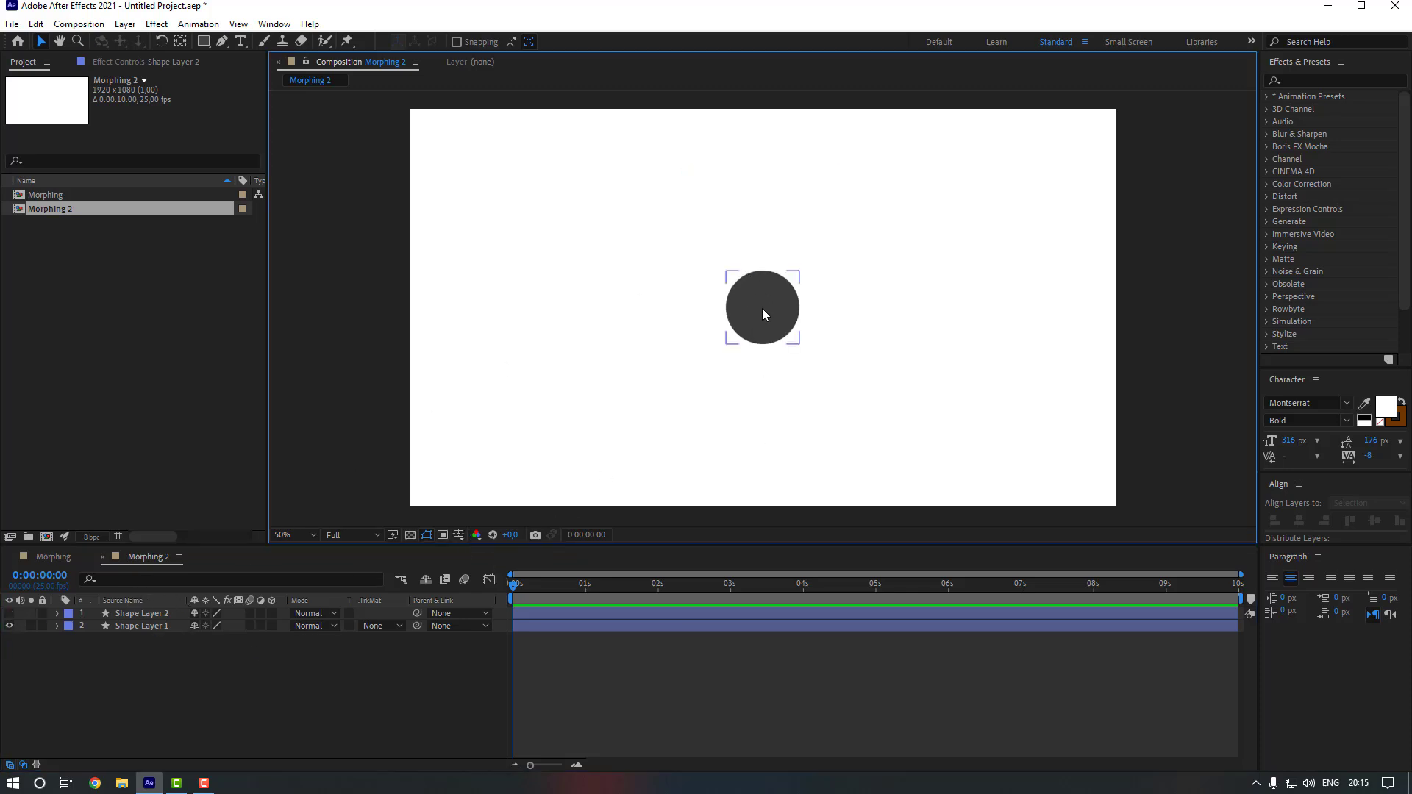
pyautogui.click(9, 614)
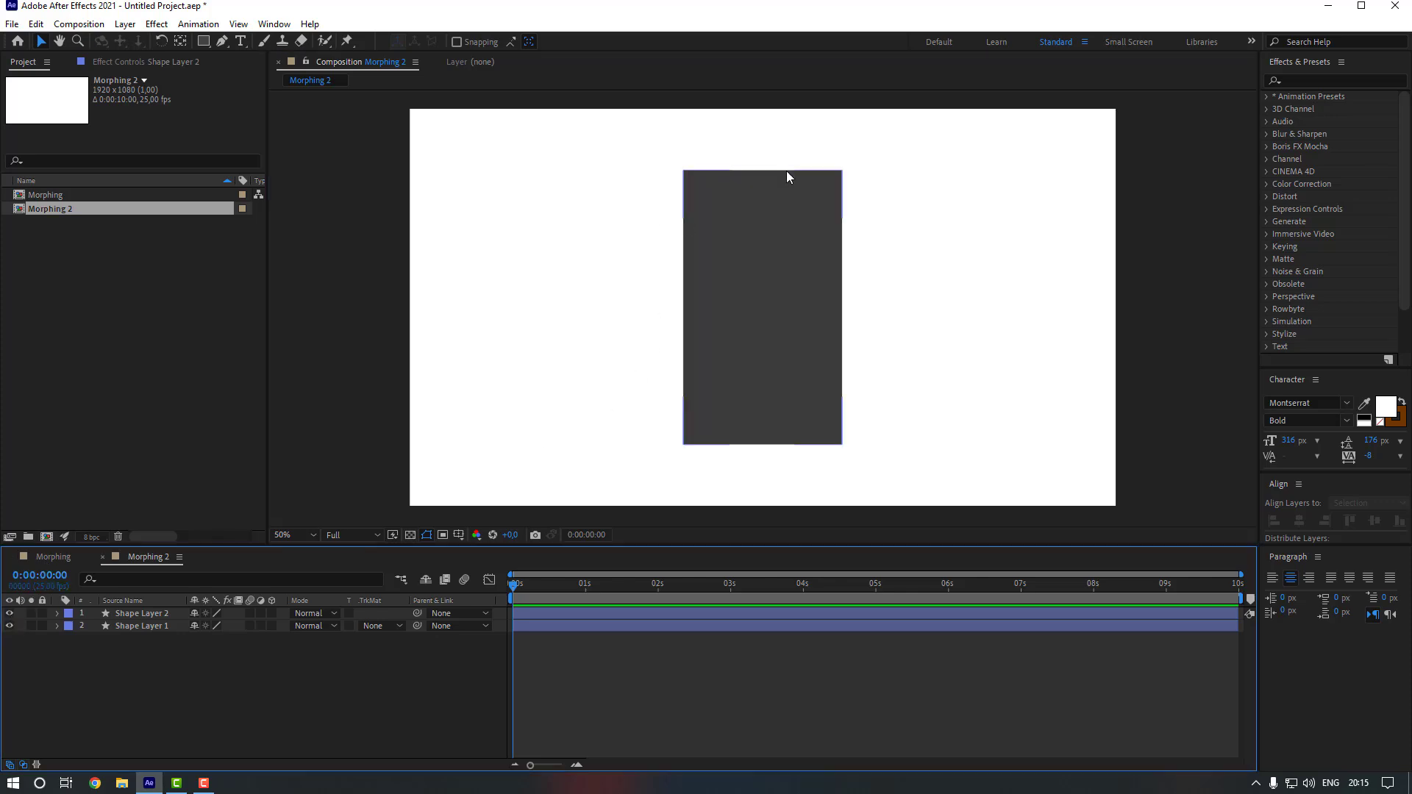
# Rename Shape Layer 1 as Ellipse and Shape Layer 2 as Rectangle
pyautogui.click(95, 625)
pyautogui.click(57, 625)
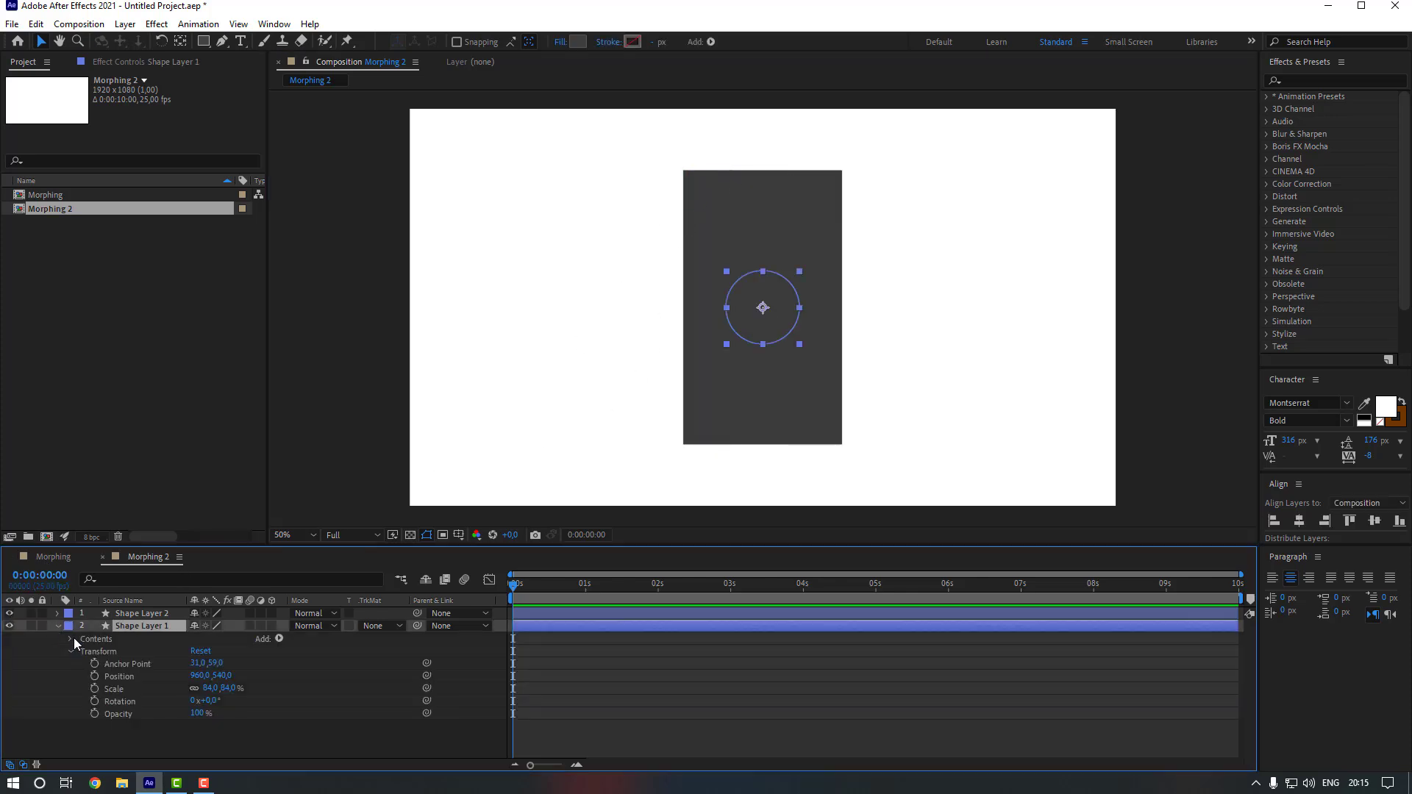
pyautogui.click(70, 651)
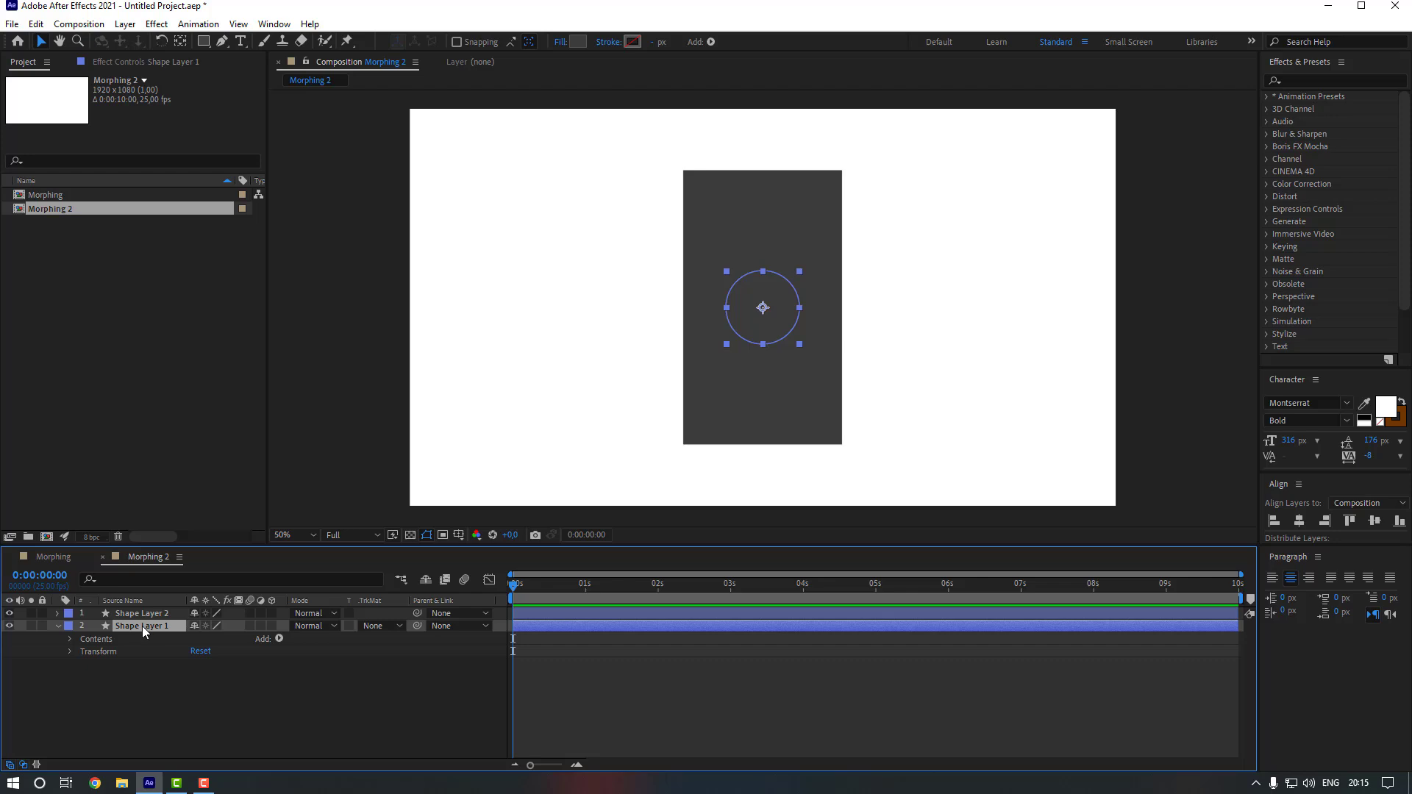
pyautogui.write('Ellipse')
pyautogui.click(149, 615)
pyautogui.write('Rec')
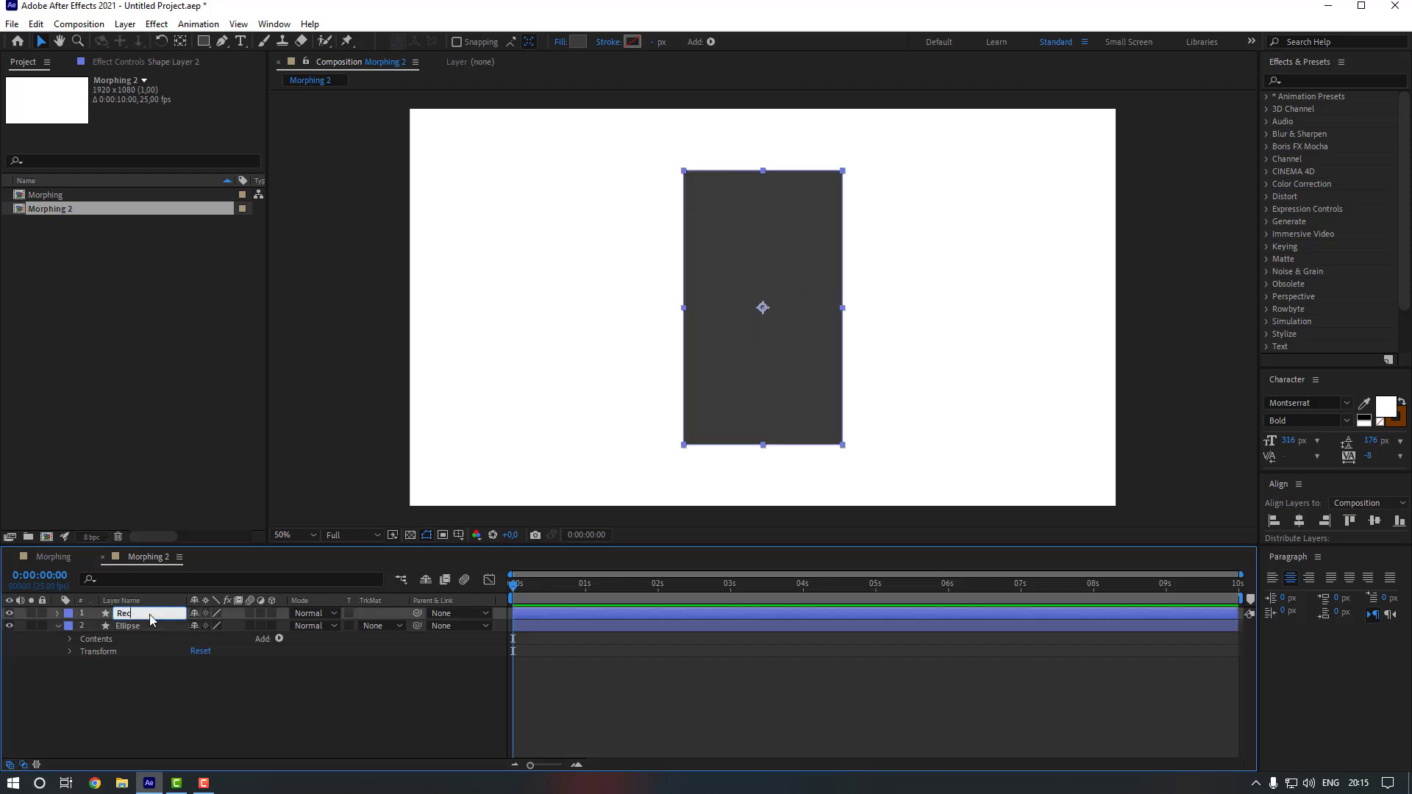
pyautogui.write('tangle')
pyautogui.press('Return')
# Convert the Ellipse layer's Ellipse Path 1 to a Bezier path
pyautogui.click(70, 639)
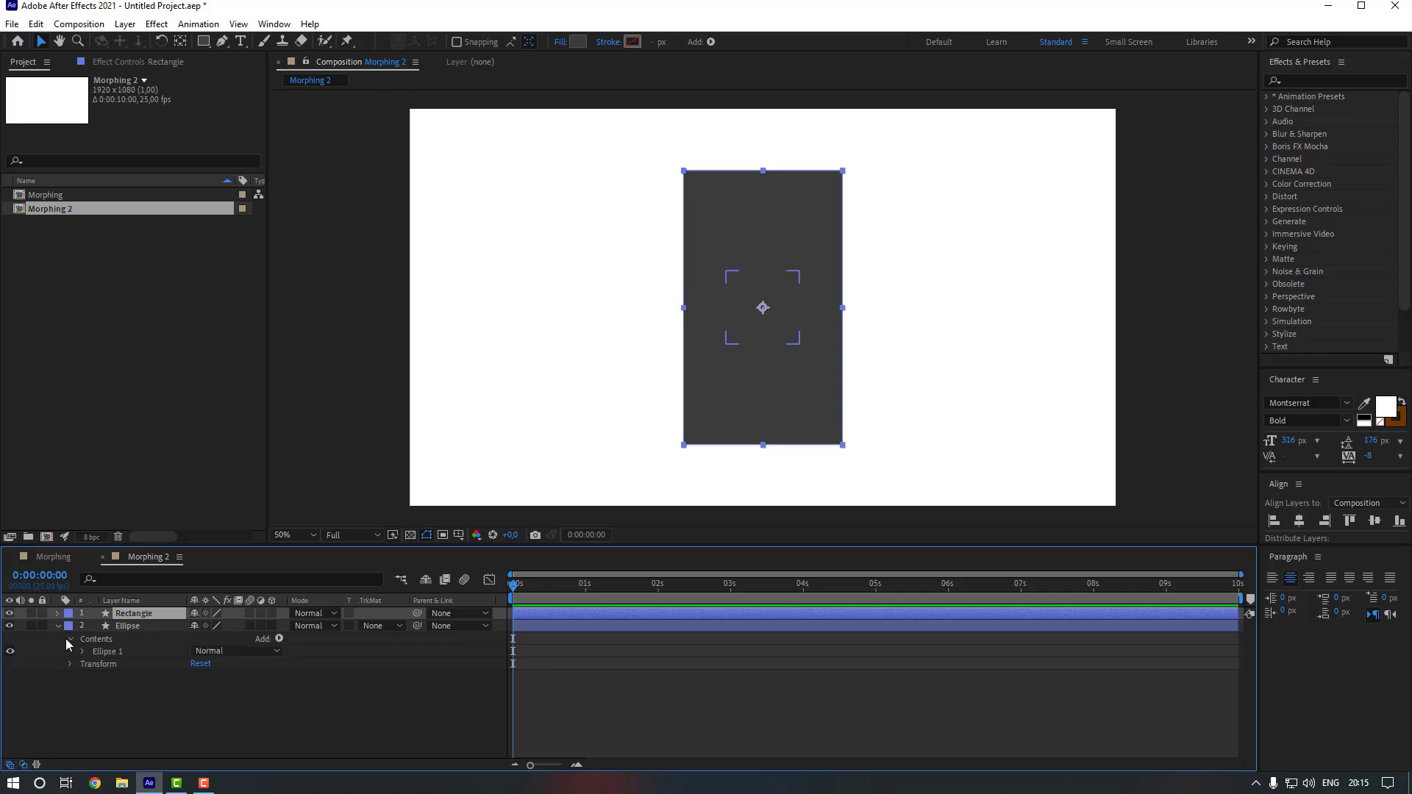
pyautogui.click(82, 651)
pyautogui.click(131, 665)
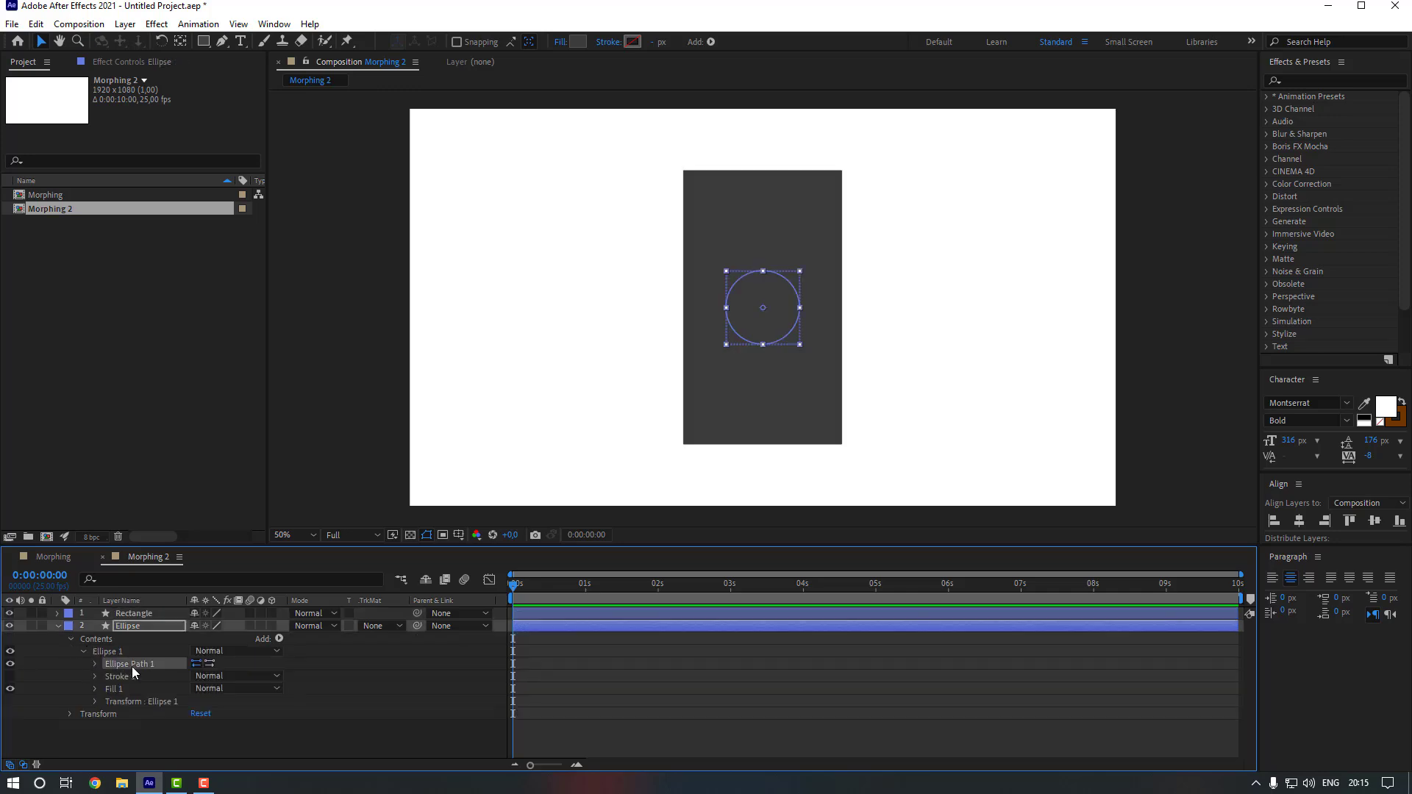
pyautogui.rightClick(131, 666)
pyautogui.click(189, 578)
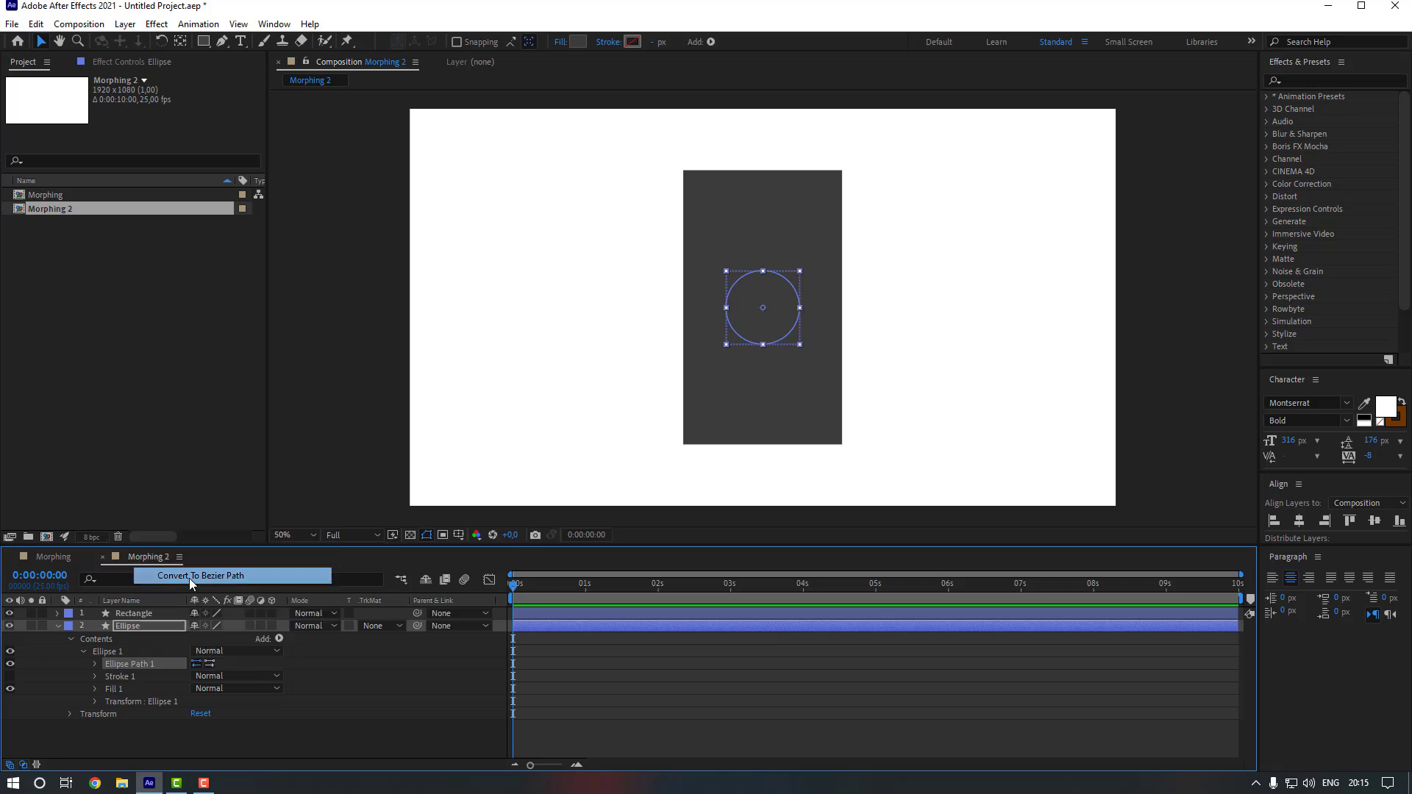
# Convert the Rectangle layer's Rectangle Path 1 to a Bezier path
pyautogui.click(151, 617)
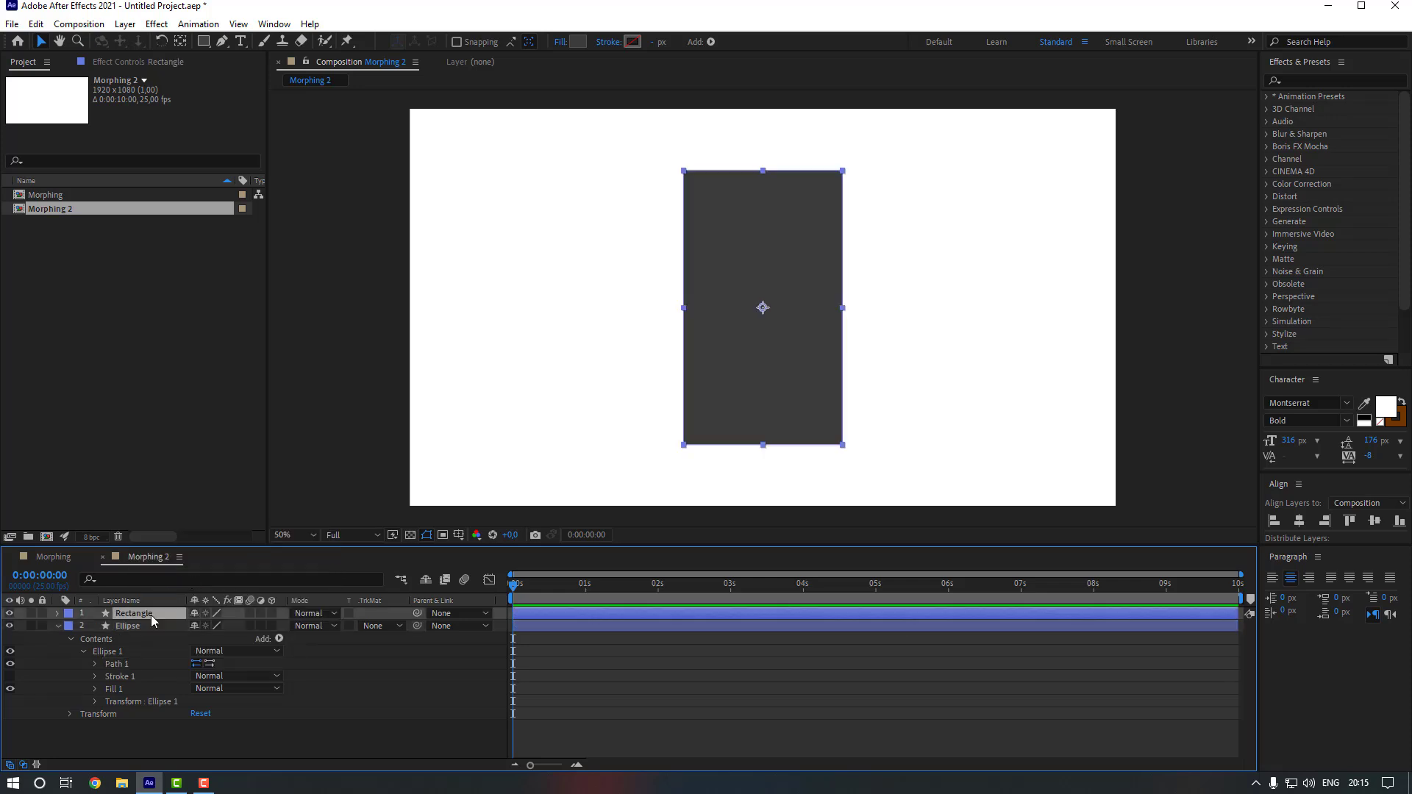
pyautogui.click(58, 614)
pyautogui.click(81, 640)
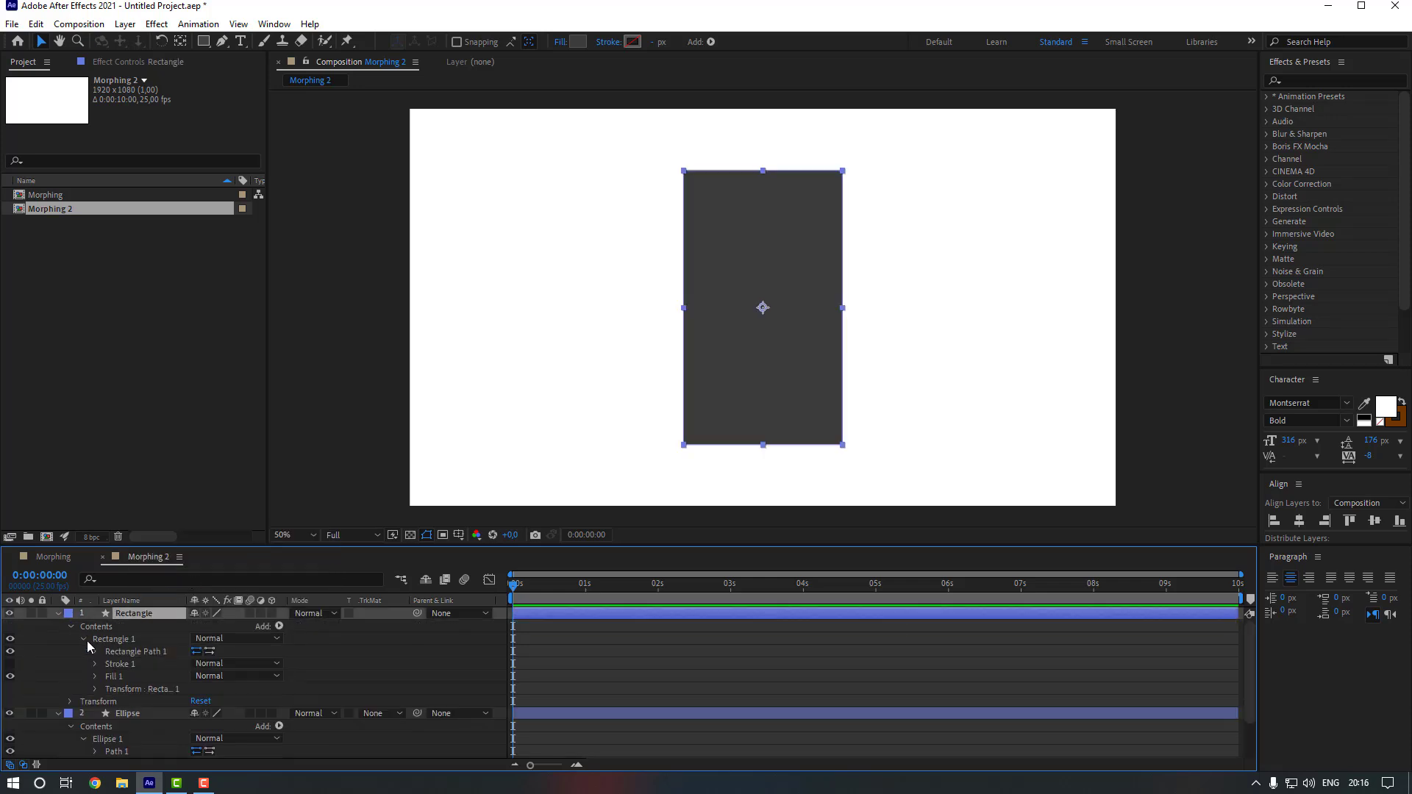
pyautogui.click(126, 652)
pyautogui.rightClick(129, 653)
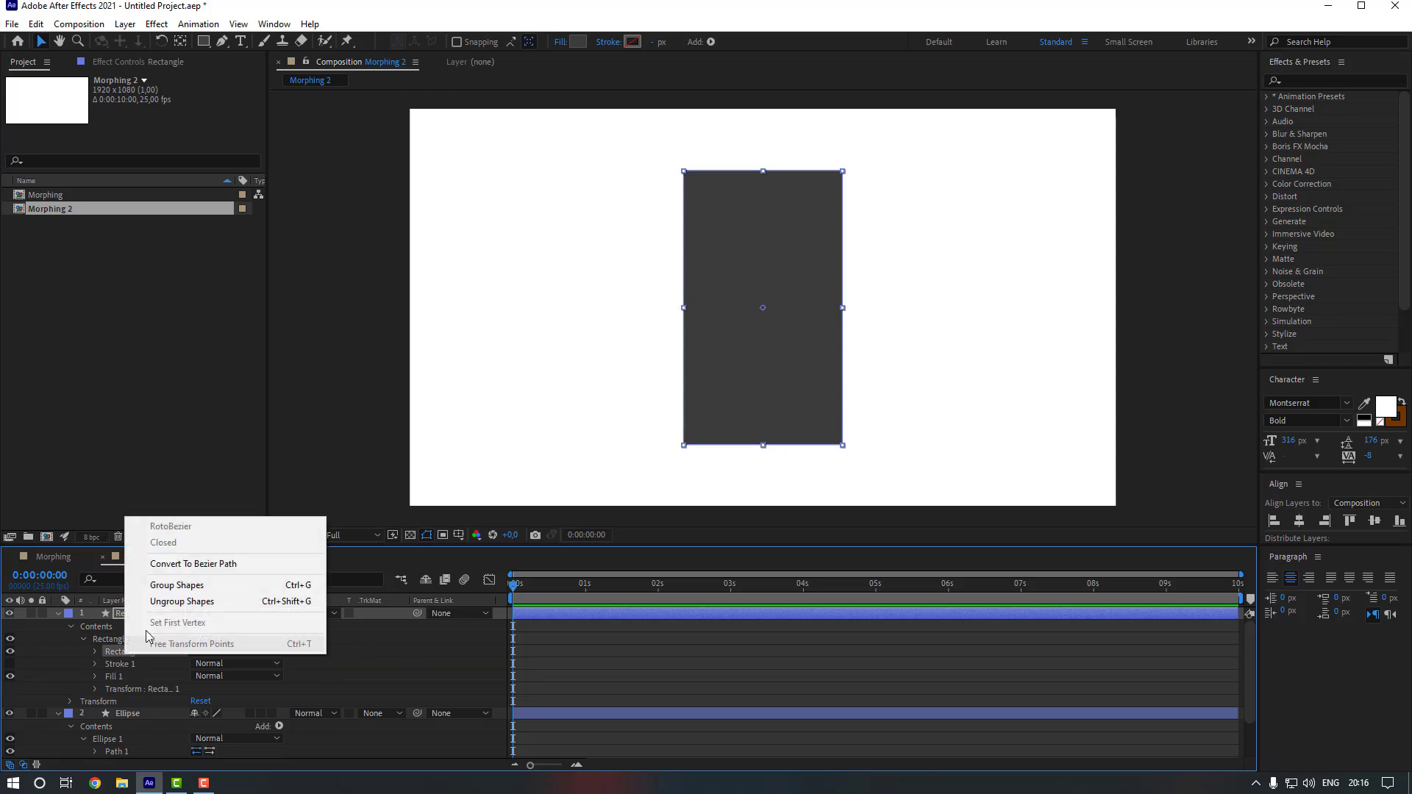
pyautogui.click(193, 564)
# Add Path keyframes at 0:00:00:00 on both the Rectangle and Ellipse layers
pyautogui.click(95, 652)
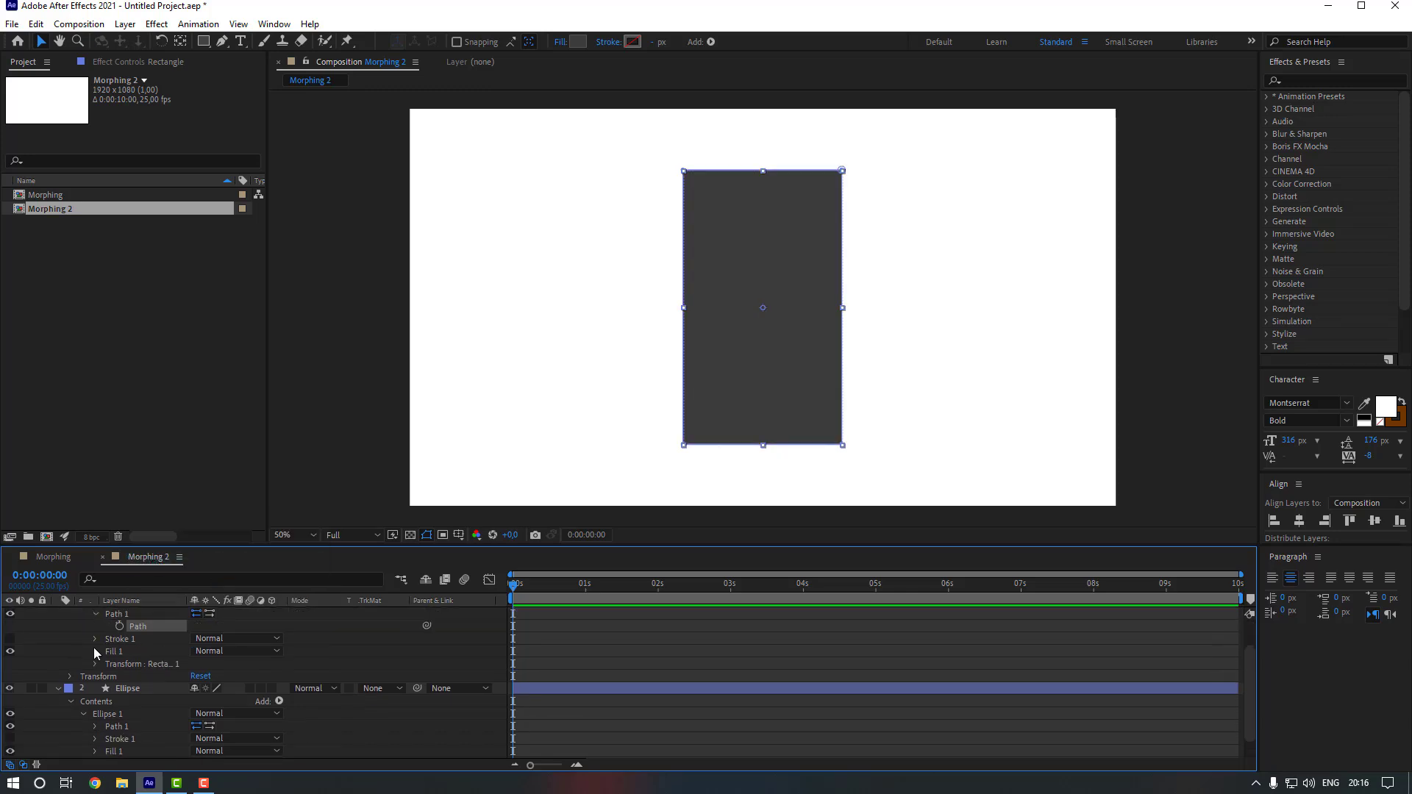
pyautogui.click(119, 627)
pyautogui.click(94, 727)
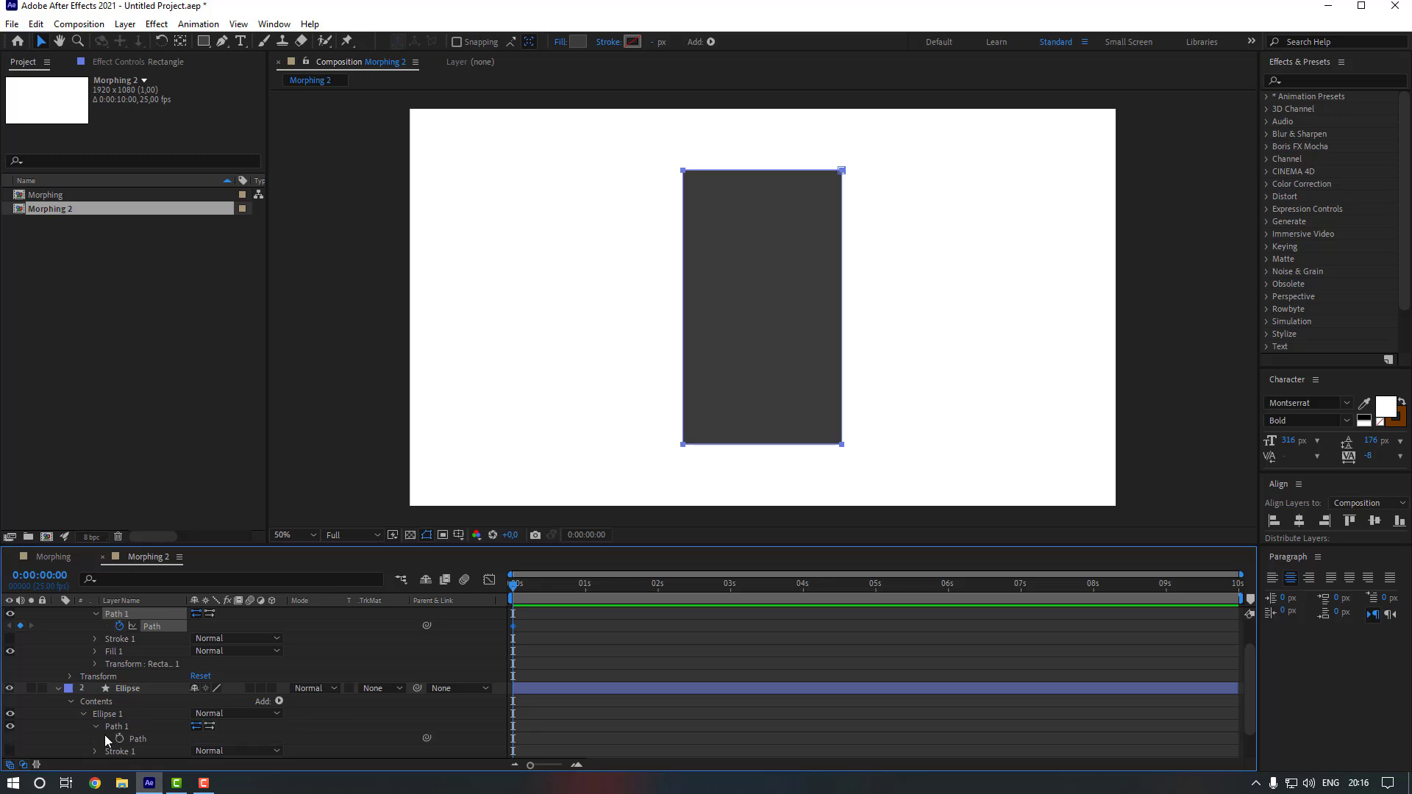
pyautogui.click(120, 738)
# Copy the Rectangle layer's Path keyframe into the Ellipse layer's Path property at 0:00:00:20
pyautogui.click(569, 588)
pyautogui.click(547, 653)
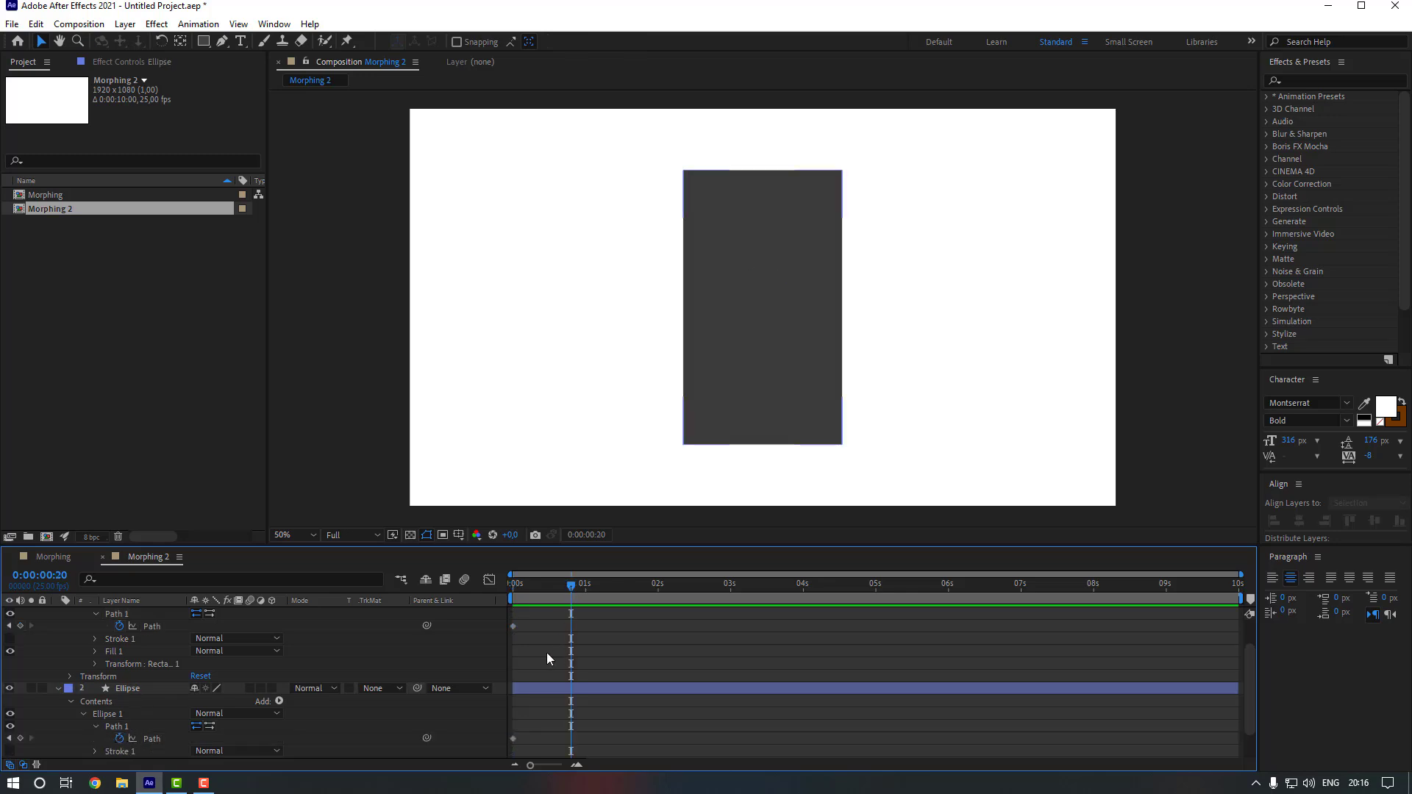
pyautogui.scroll(1, 140, 677)
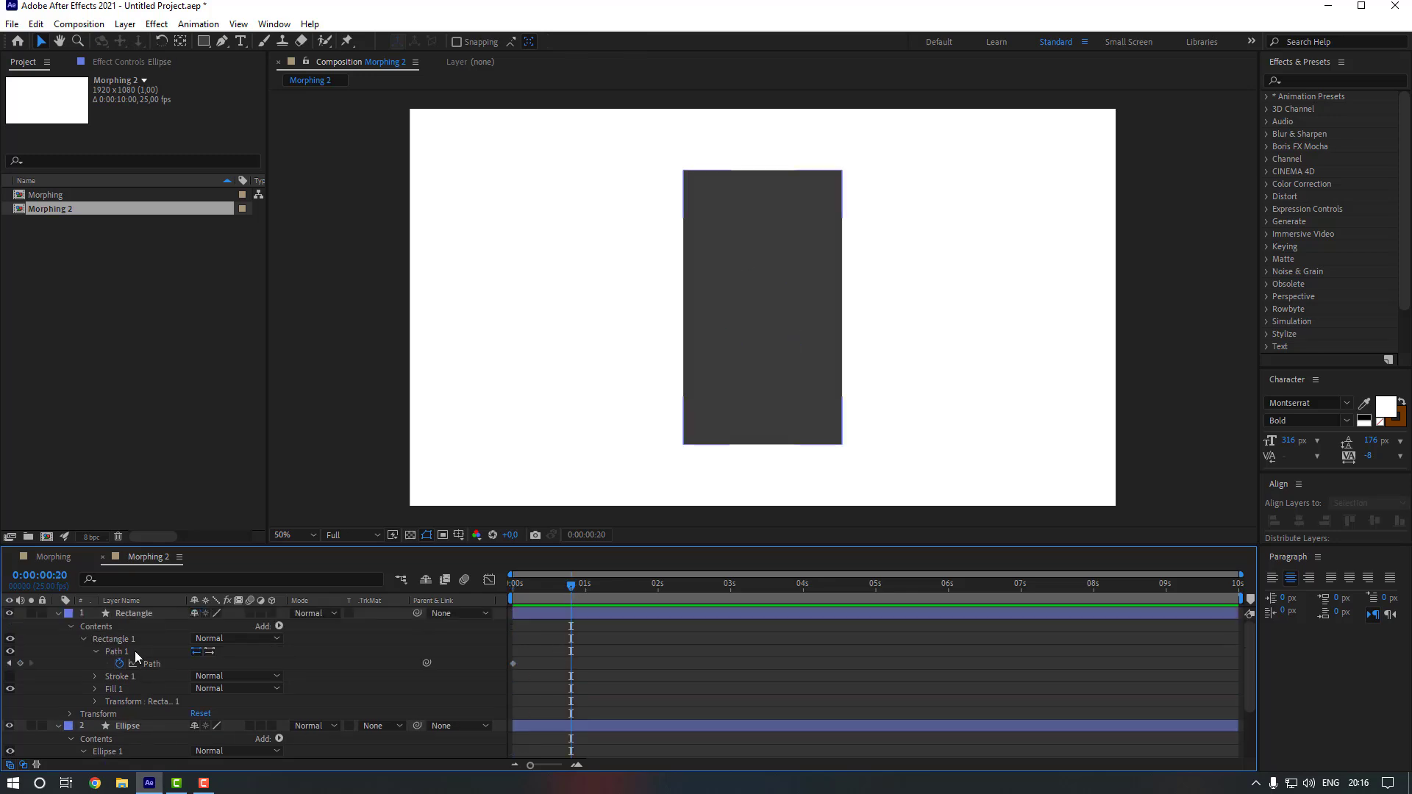
pyautogui.click(512, 663)
pyautogui.click(519, 675)
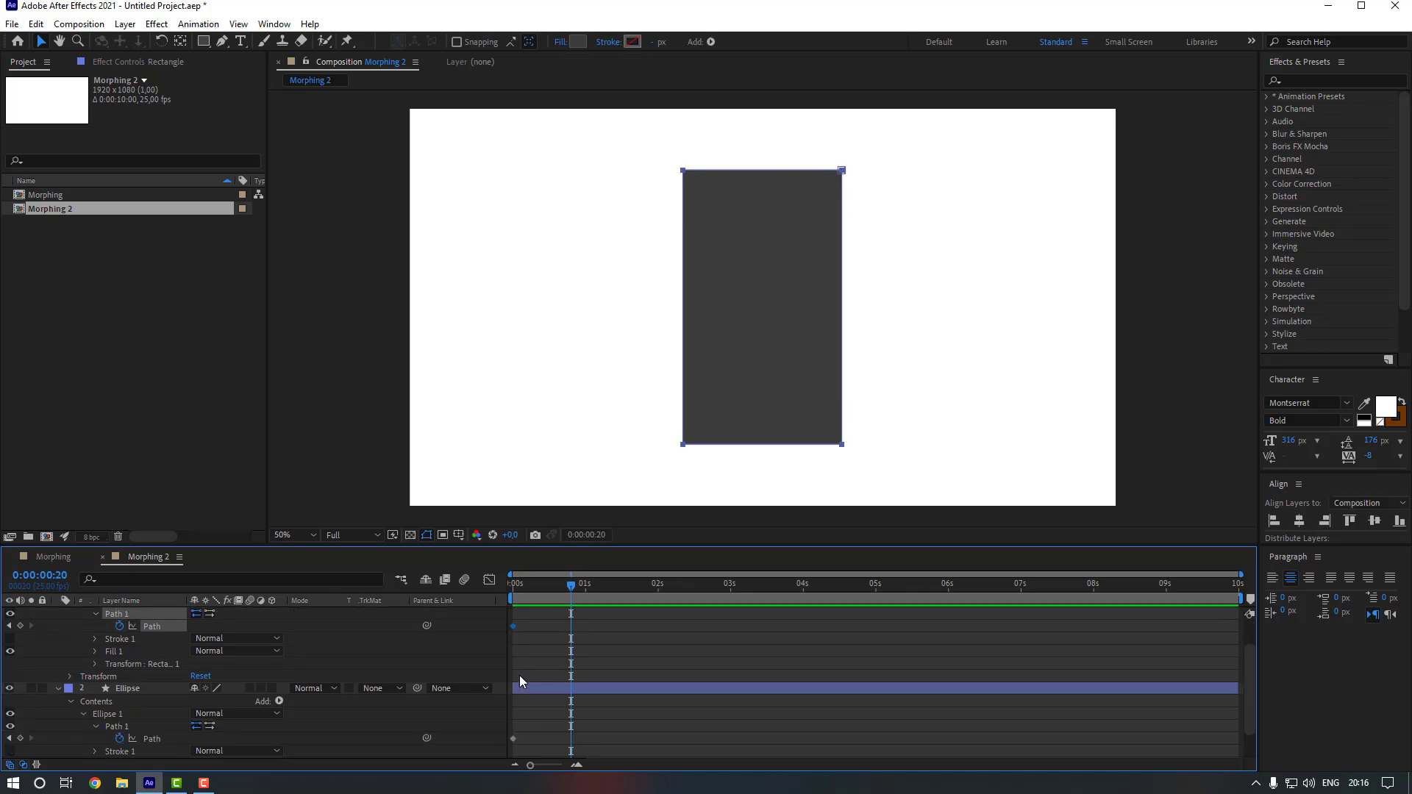
pyautogui.scroll(-1, 520, 676)
pyautogui.click(147, 703)
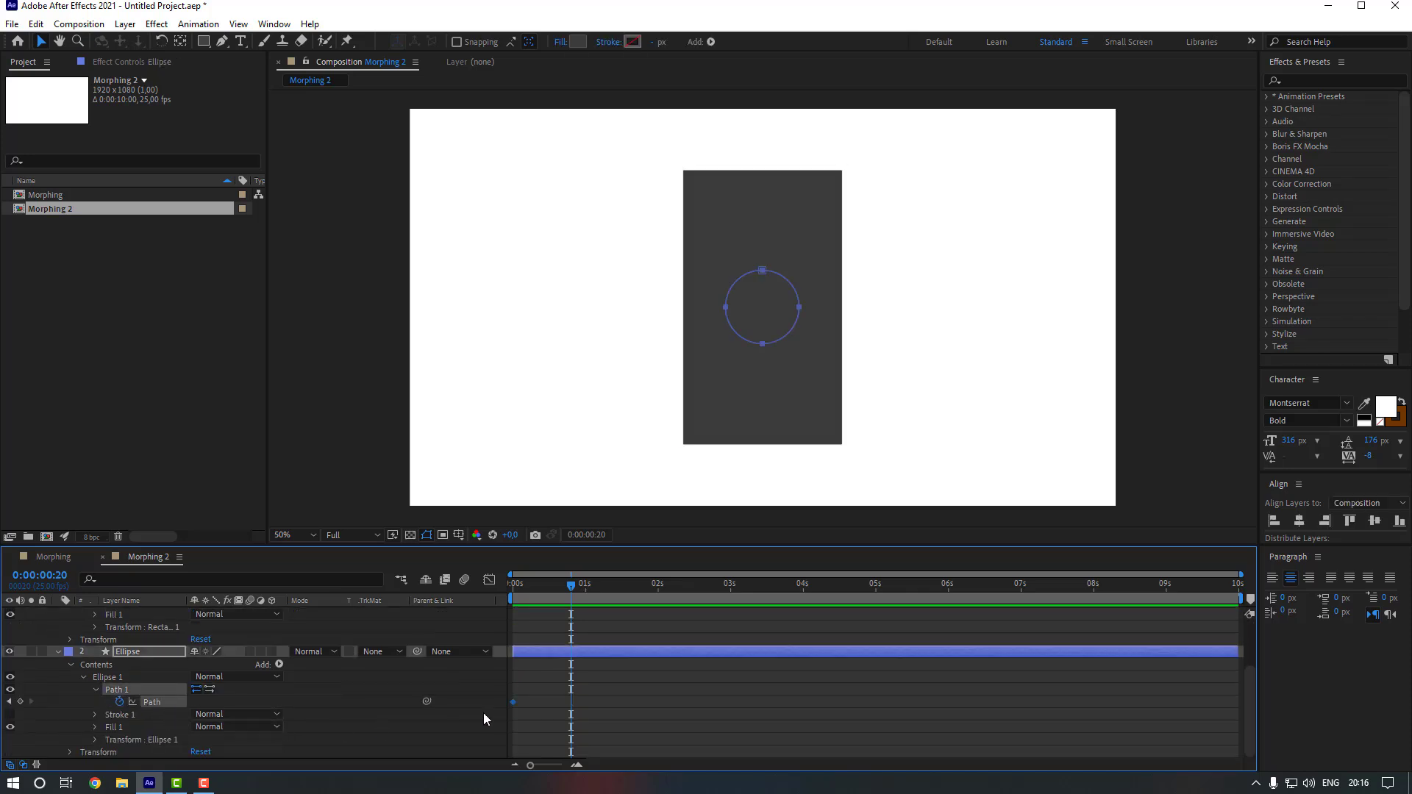
pyautogui.hotkey('ctrl', 'v')
# Hide the Rectangle layer and show only the Ellipse layer's keyframed properties
pyautogui.scroll(2, 30, 614)
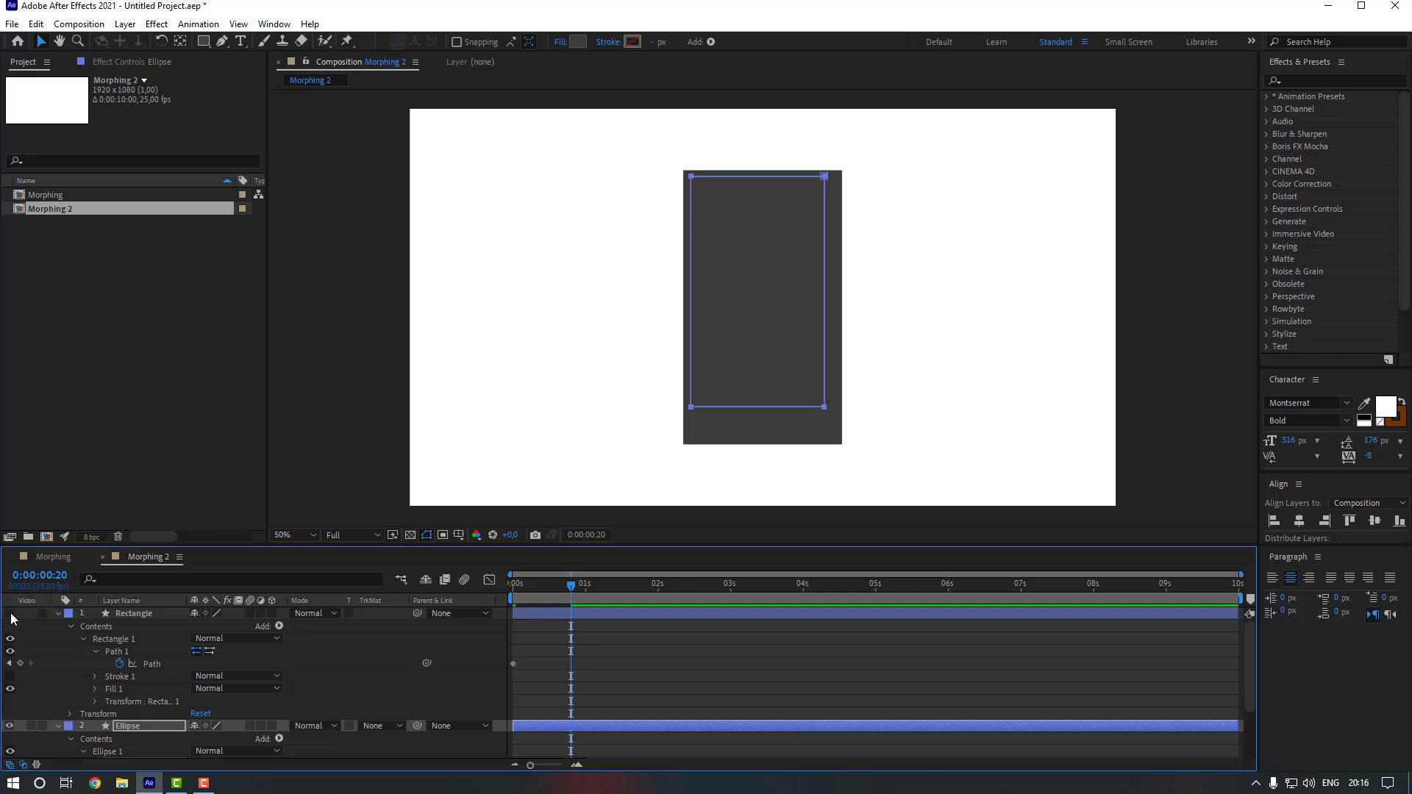
pyautogui.click(9, 614)
pyautogui.scroll(-2, 653, 675)
pyautogui.click(597, 653)
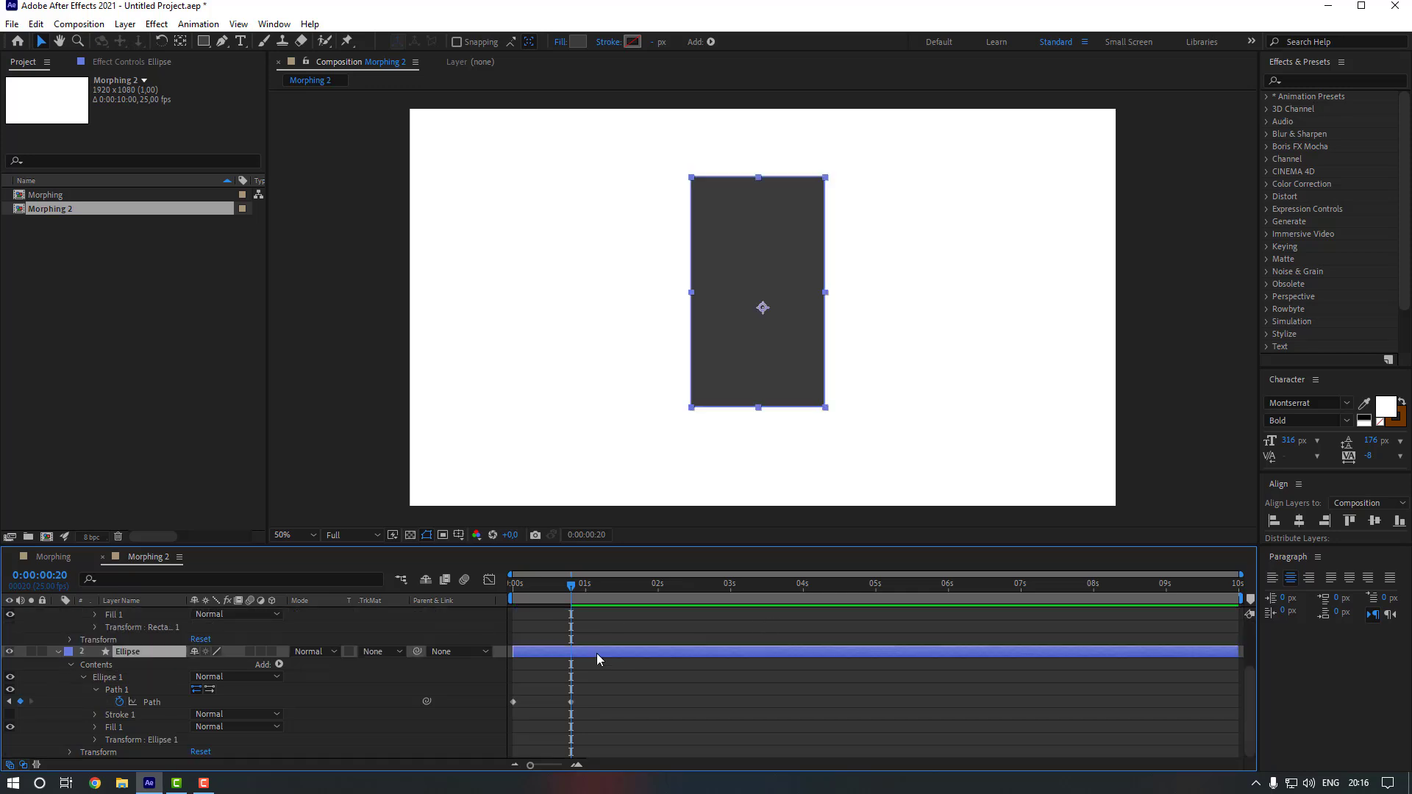
pyautogui.press('u')
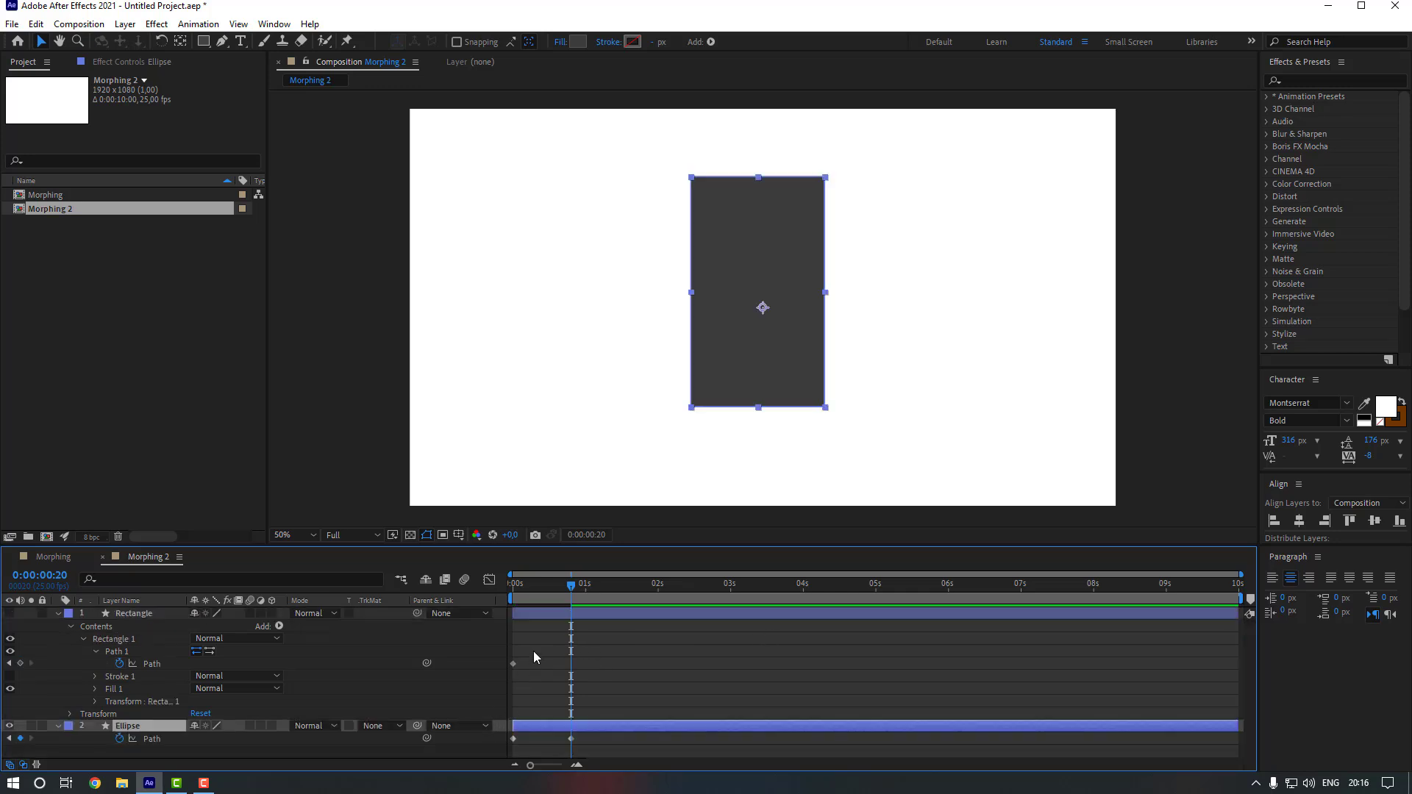
# Reveal the Ellipse layer's Position and add a Position keyframe at 0:00:00:00
pyautogui.hotkey('shift', 'p')
pyautogui.moveTo(541, 582); pyautogui.dragTo(512, 582)
pyautogui.click(95, 751)
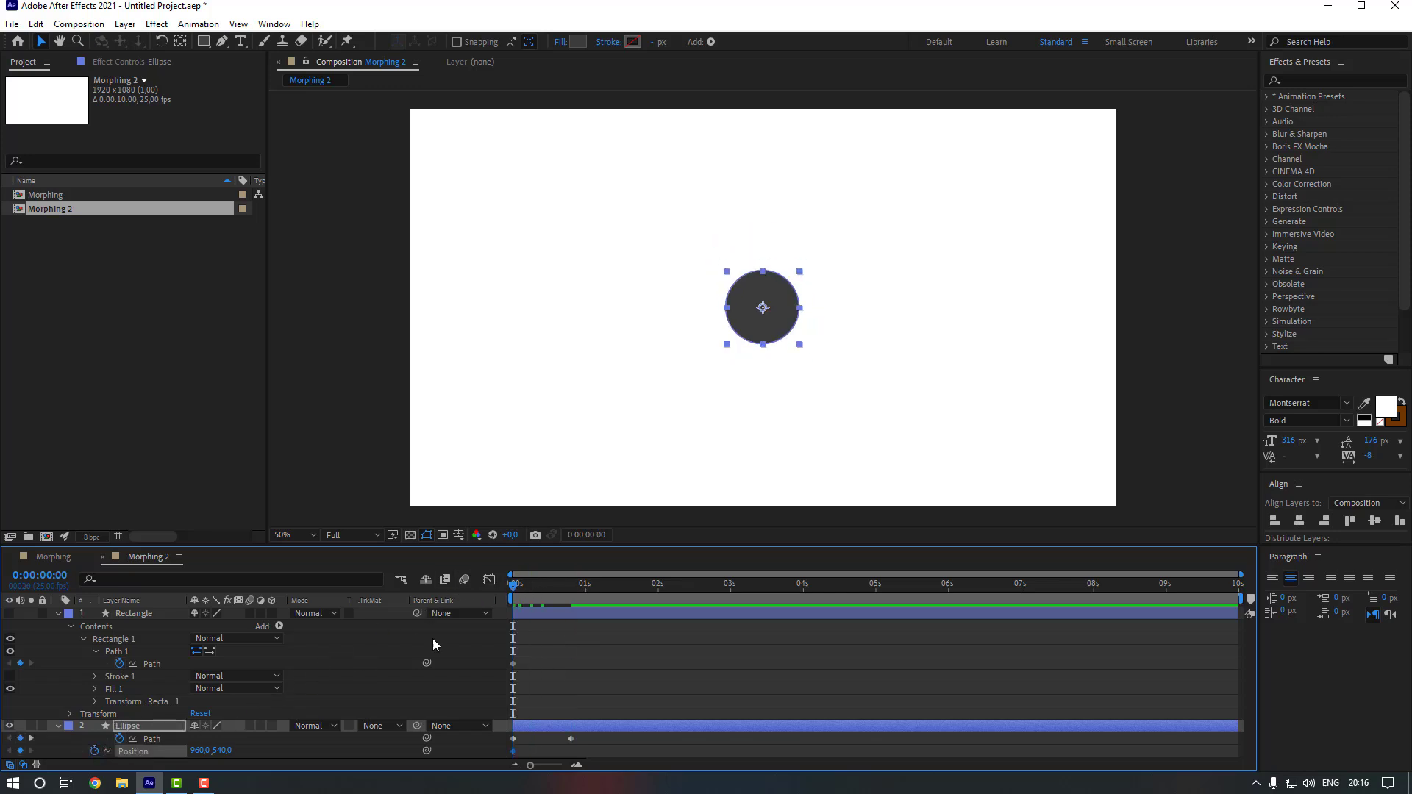
# Centre the Ellipse layer horizontally and vertically in the composition at 0:00:00:20
pyautogui.click(571, 587)
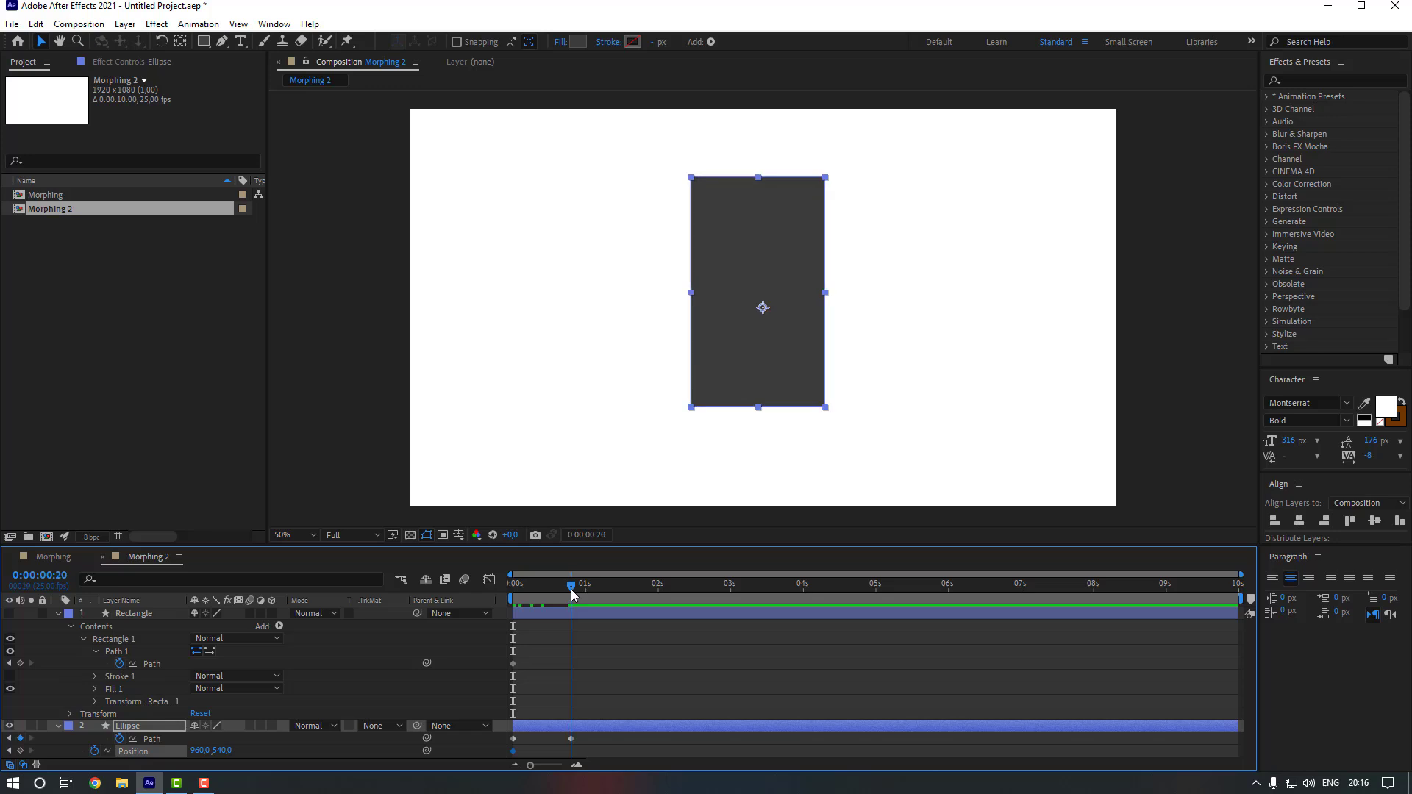
pyautogui.click(1301, 523)
pyautogui.click(1375, 523)
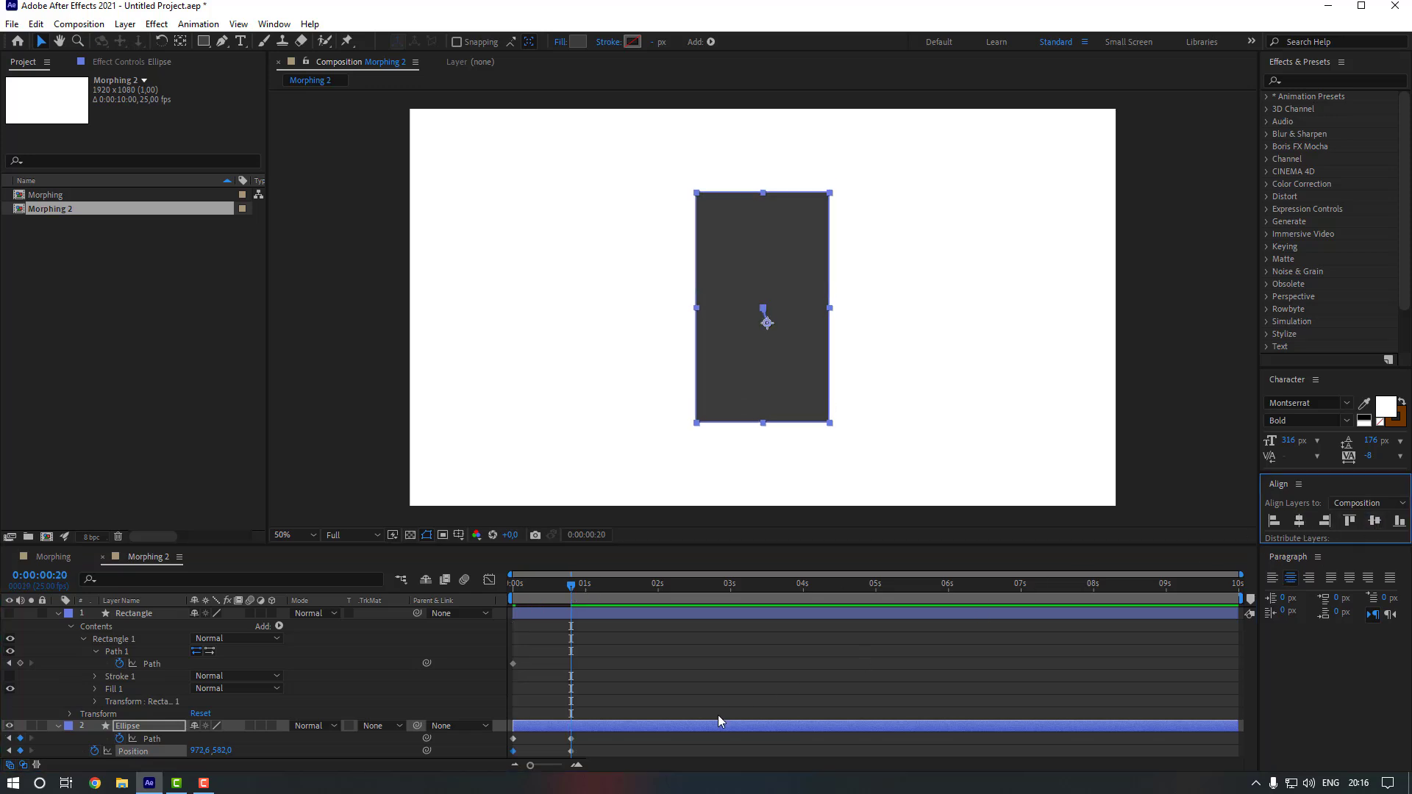
# Apply Easy Ease to all of the Ellipse layer's Path and Position keyframes
pyautogui.moveTo(605, 738); pyautogui.dragTo(508, 758)
pyautogui.rightClick(571, 740)
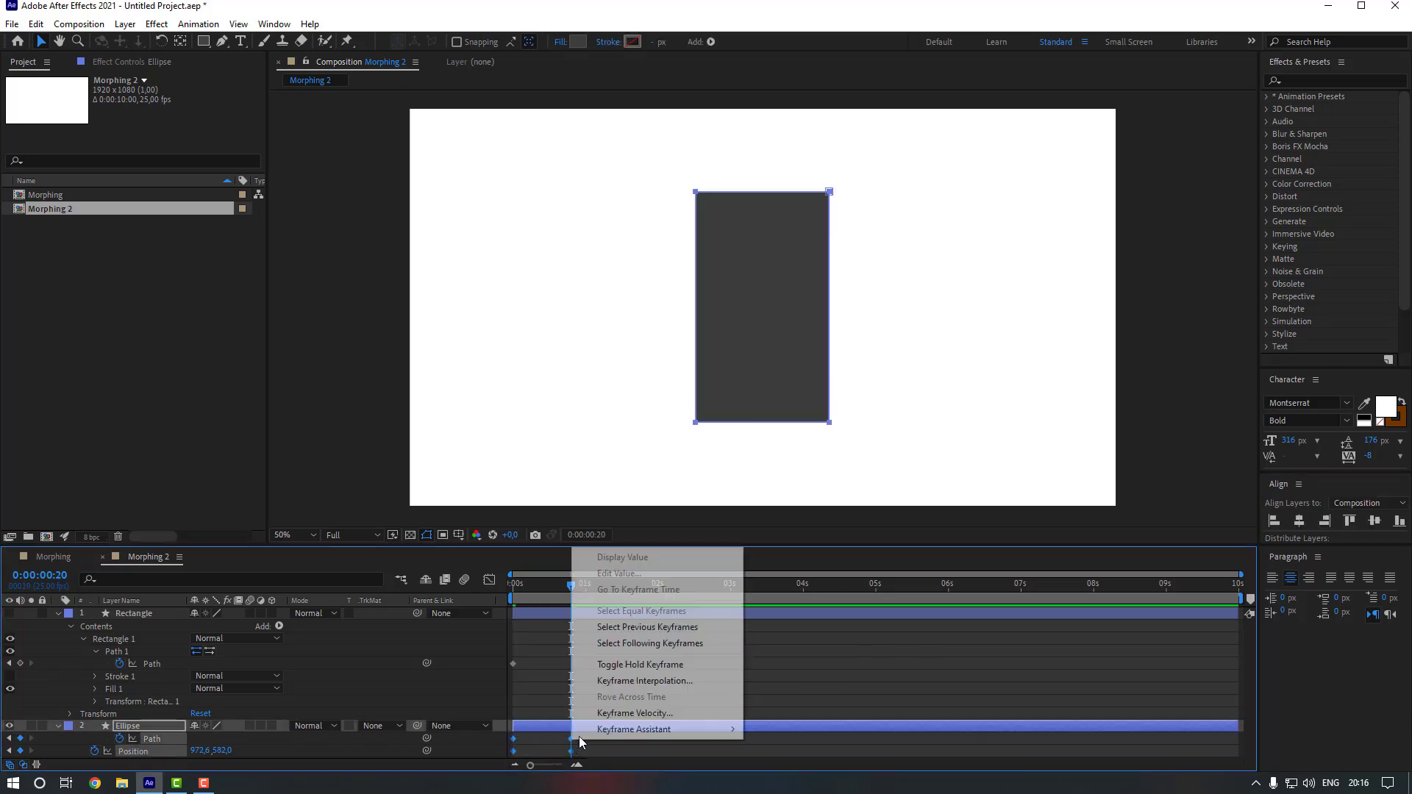
pyautogui.moveTo(662, 729)
pyautogui.click(783, 633)
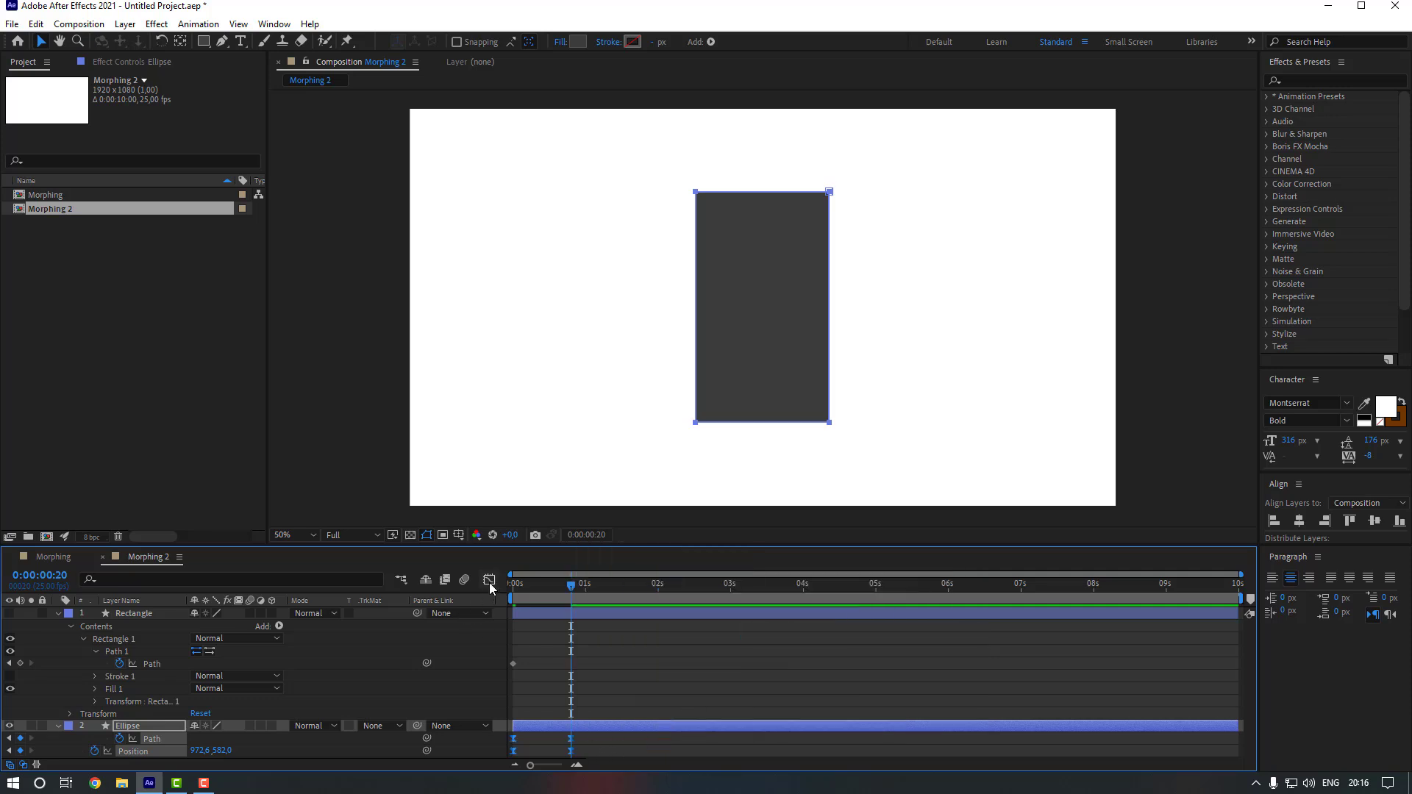
# Shape the Ellipse morph's speed curve in the Graph Editor so the speed peaks near the end, and preview the animation
pyautogui.click(490, 581)
pyautogui.moveTo(506, 715); pyautogui.dragTo(553, 724)
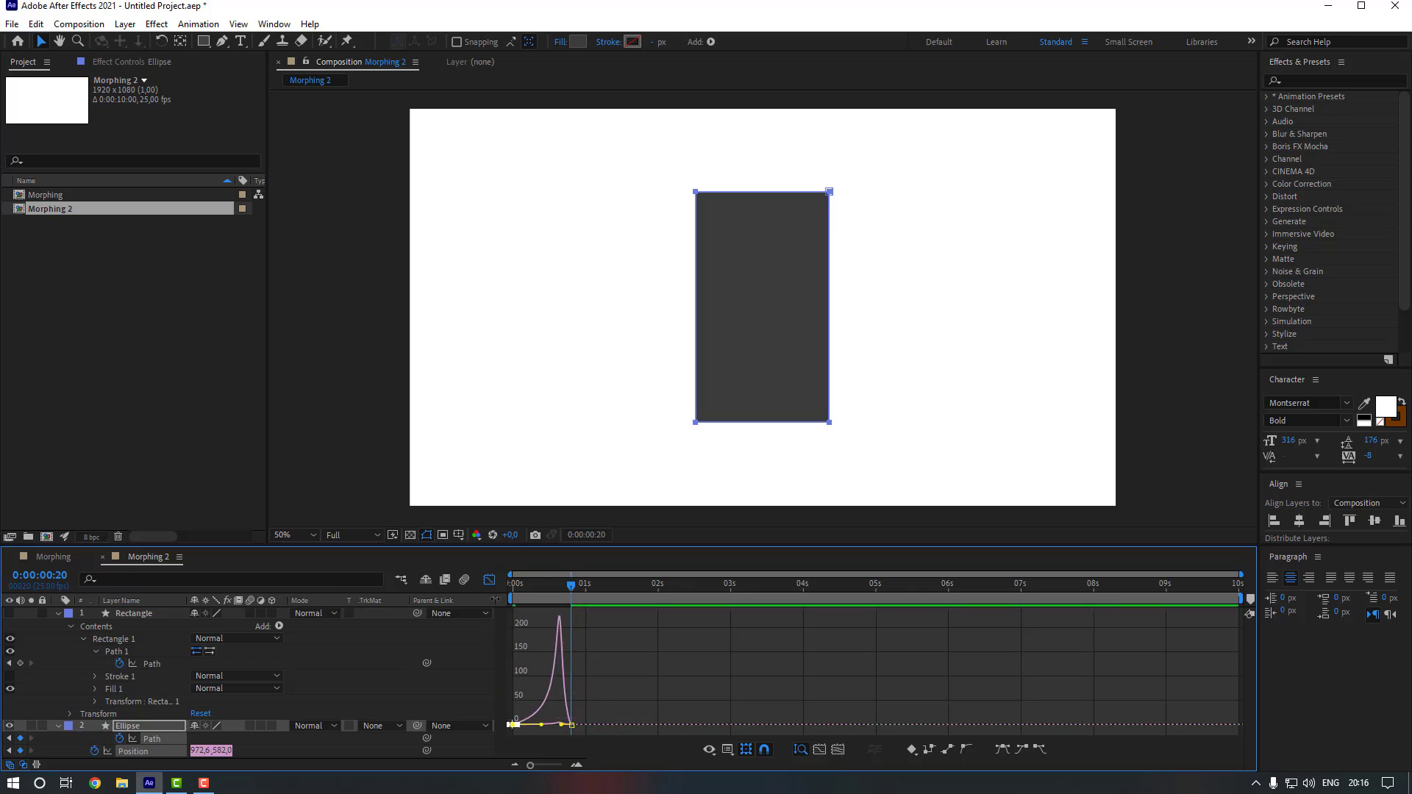
pyautogui.click(489, 580)
pyautogui.click(673, 680)
pyautogui.press('space')
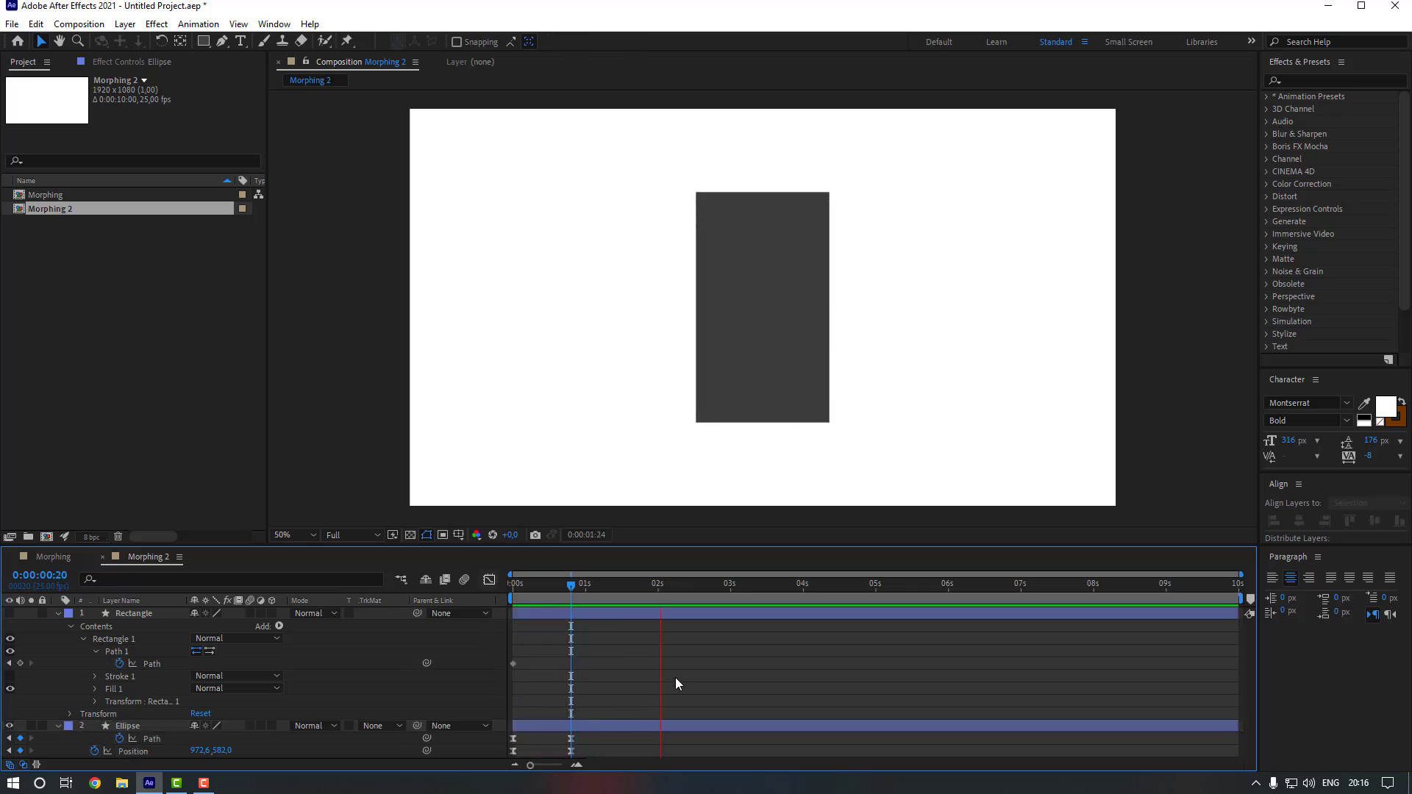
pyautogui.press('space')
# Shift all of the Ellipse layer's Path and Position keyframes about 7 frames later and preview the morph from the start
pyautogui.moveTo(598, 735)
pyautogui.mouseDown()
pyautogui.moveTo(508, 757)
pyautogui.moveTo(592, 739)
pyautogui.mouseUp()
pyautogui.click(607, 743)
pyautogui.press('Home')
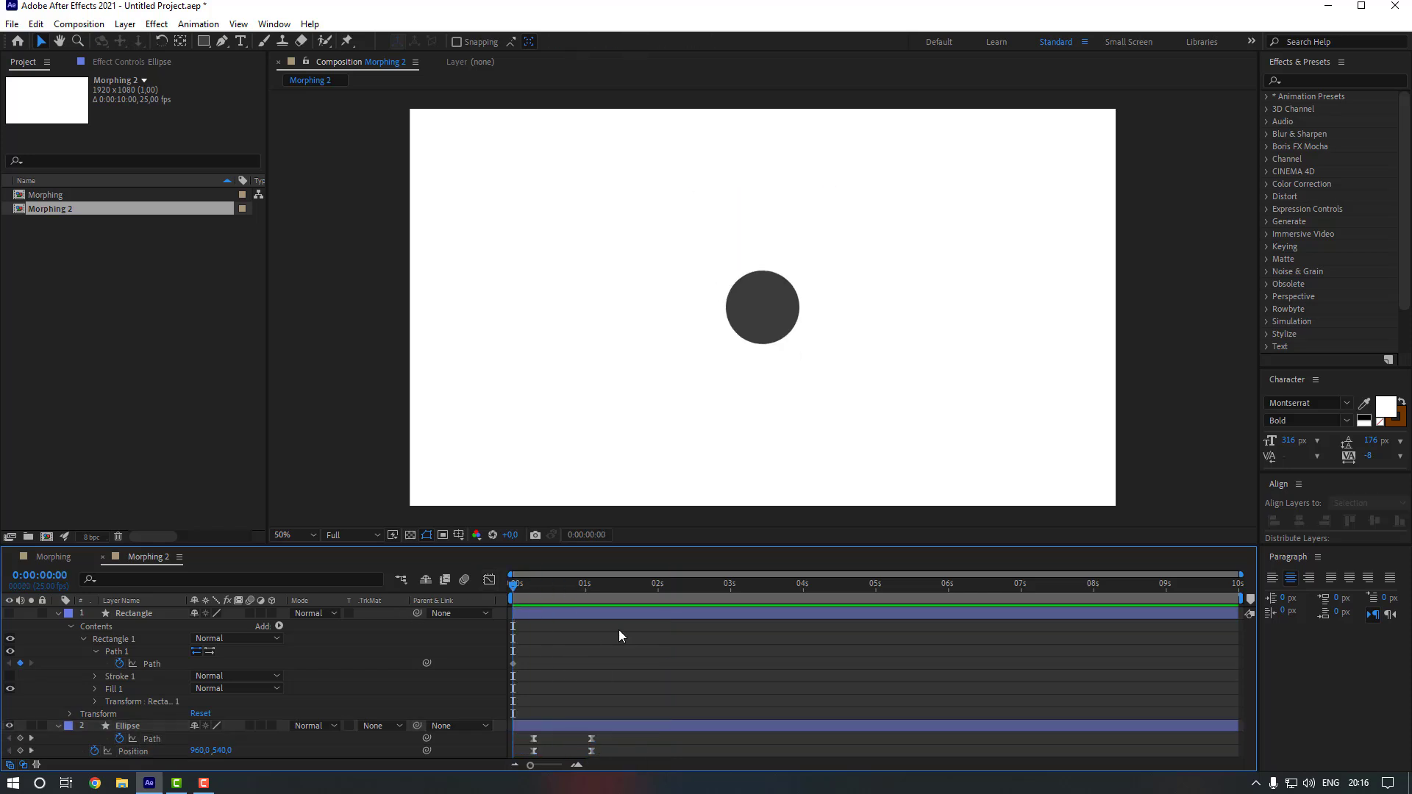
pyautogui.press('space')
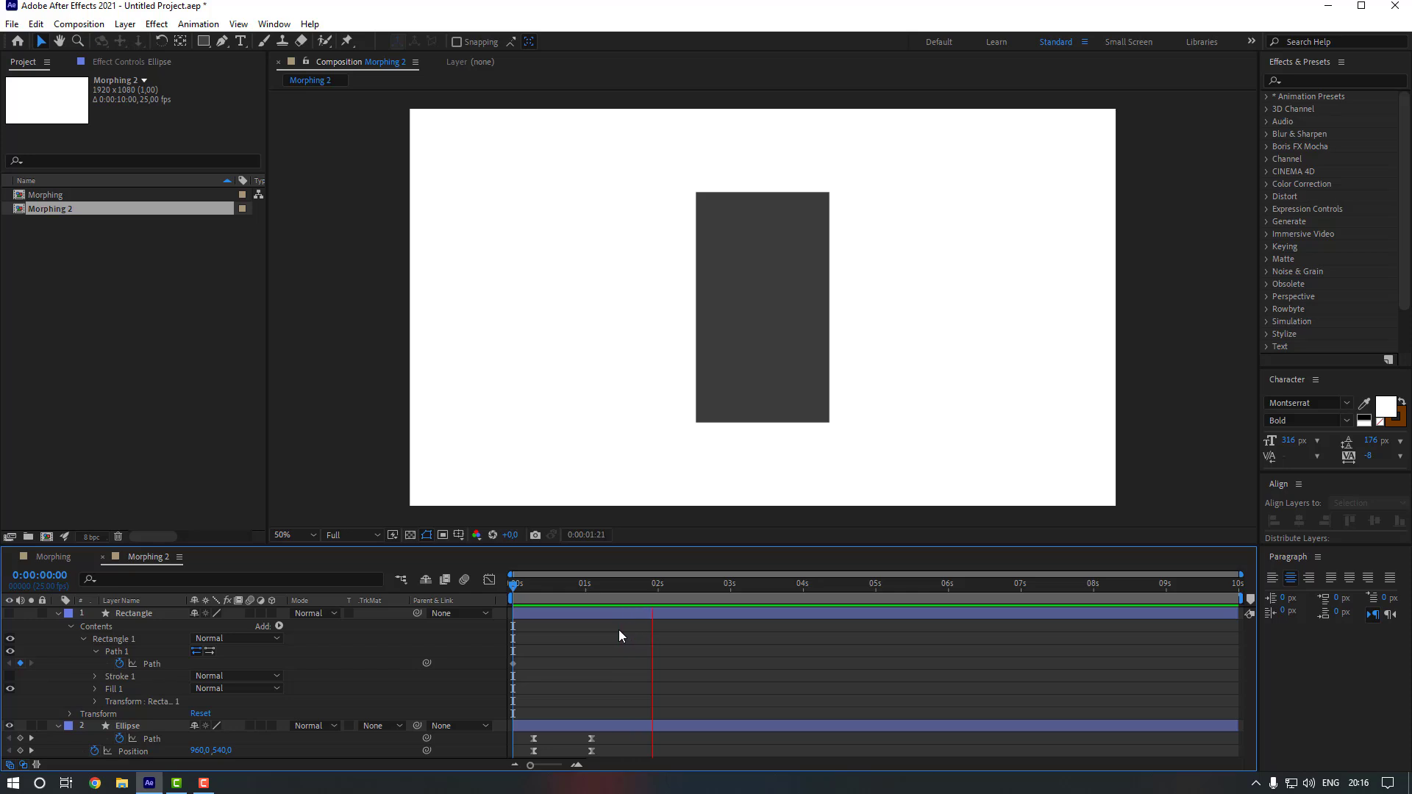
# Shorten the morph by moving the second Path and Position keyframes to about 12 frames after the first pair, and preview it from the start
pyautogui.click(614, 584)
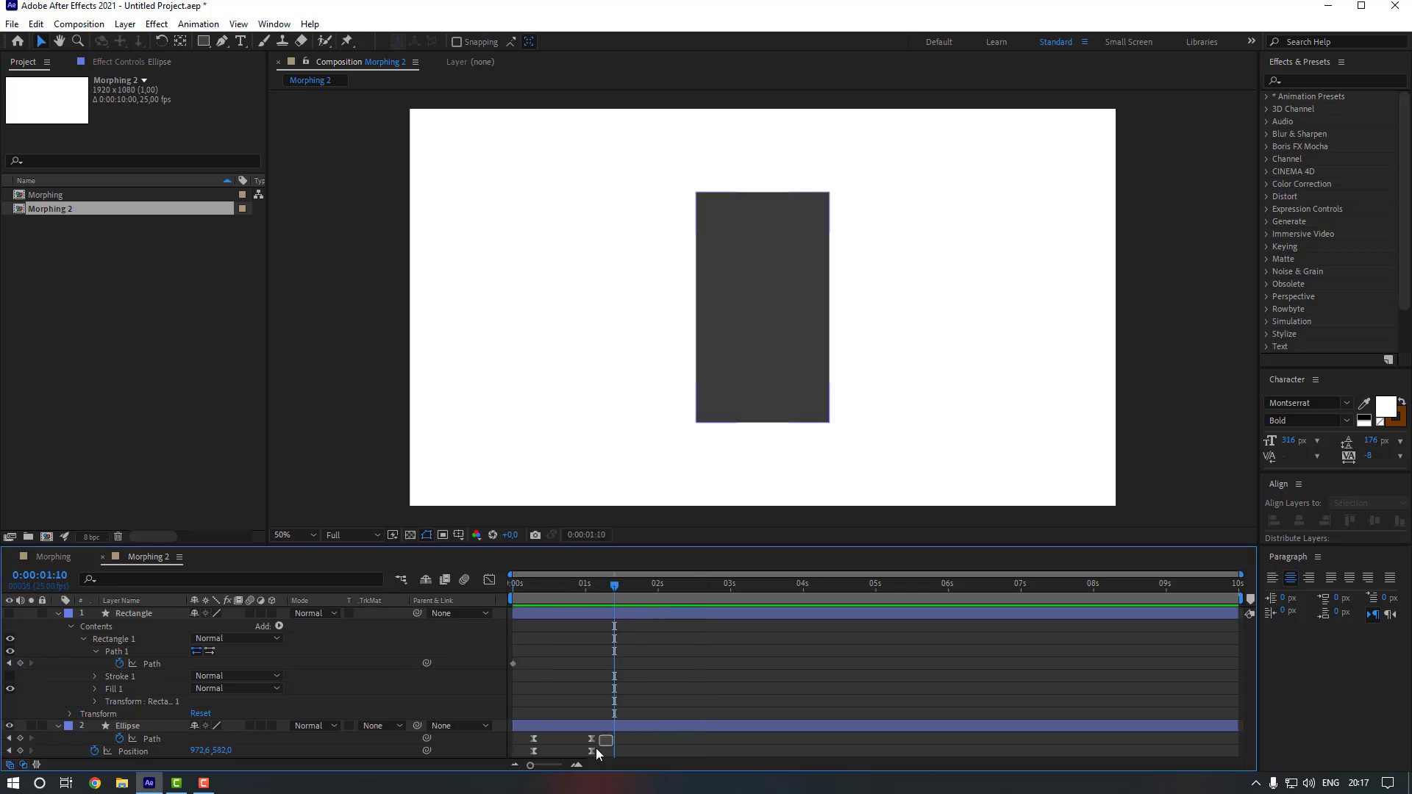
pyautogui.click(590, 739)
pyautogui.moveTo(579, 742); pyautogui.dragTo(570, 744)
pyautogui.click(565, 695)
pyautogui.moveTo(532, 583); pyautogui.dragTo(480, 601)
pyautogui.press('space')
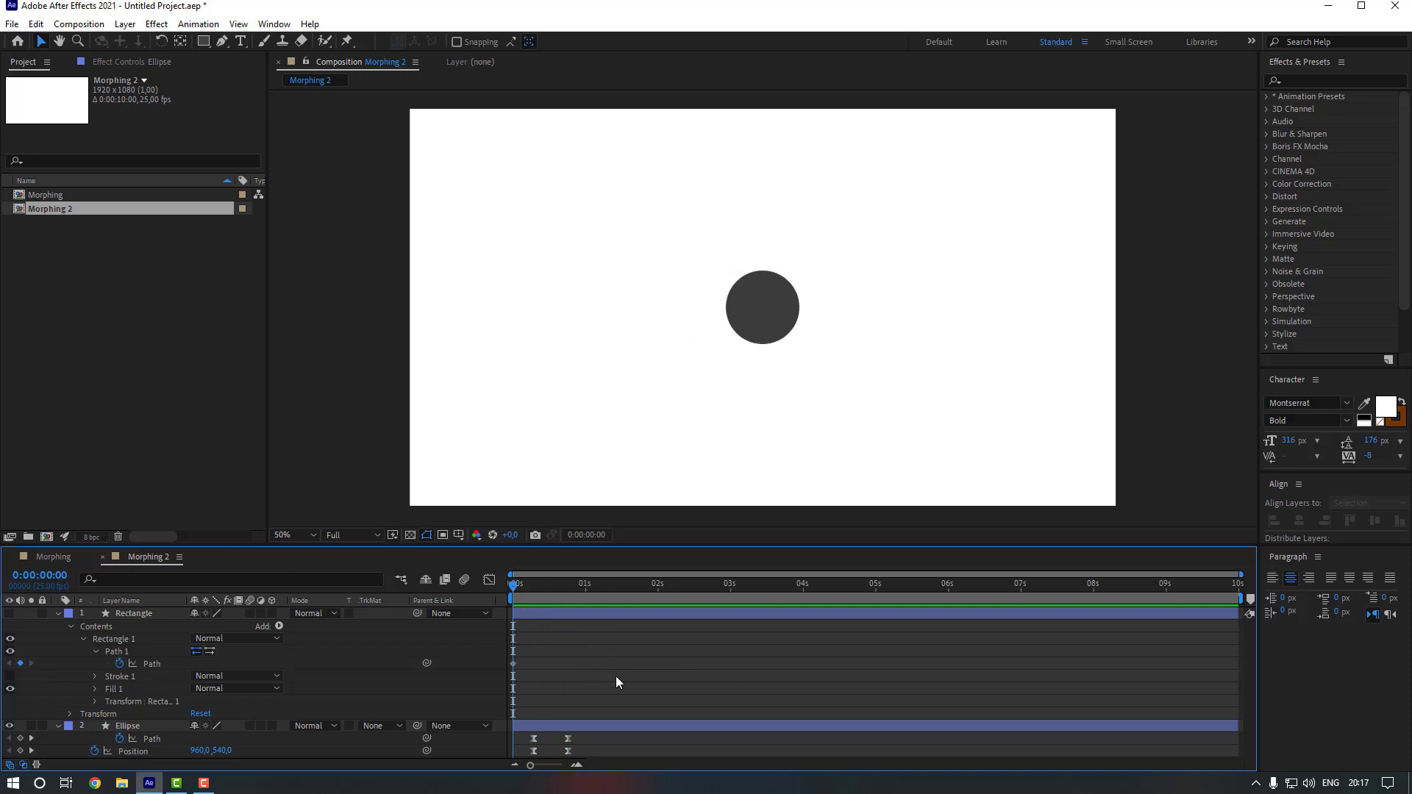
# Move the Ellipse layer's keyframes back to start at 0:00:00:00, and add holding Path and Position keyframes at 0:00:00:18
pyautogui.moveTo(591, 741); pyautogui.dragTo(548, 745)
pyautogui.click(529, 745)
pyautogui.moveTo(547, 585); pyautogui.dragTo(566, 584)
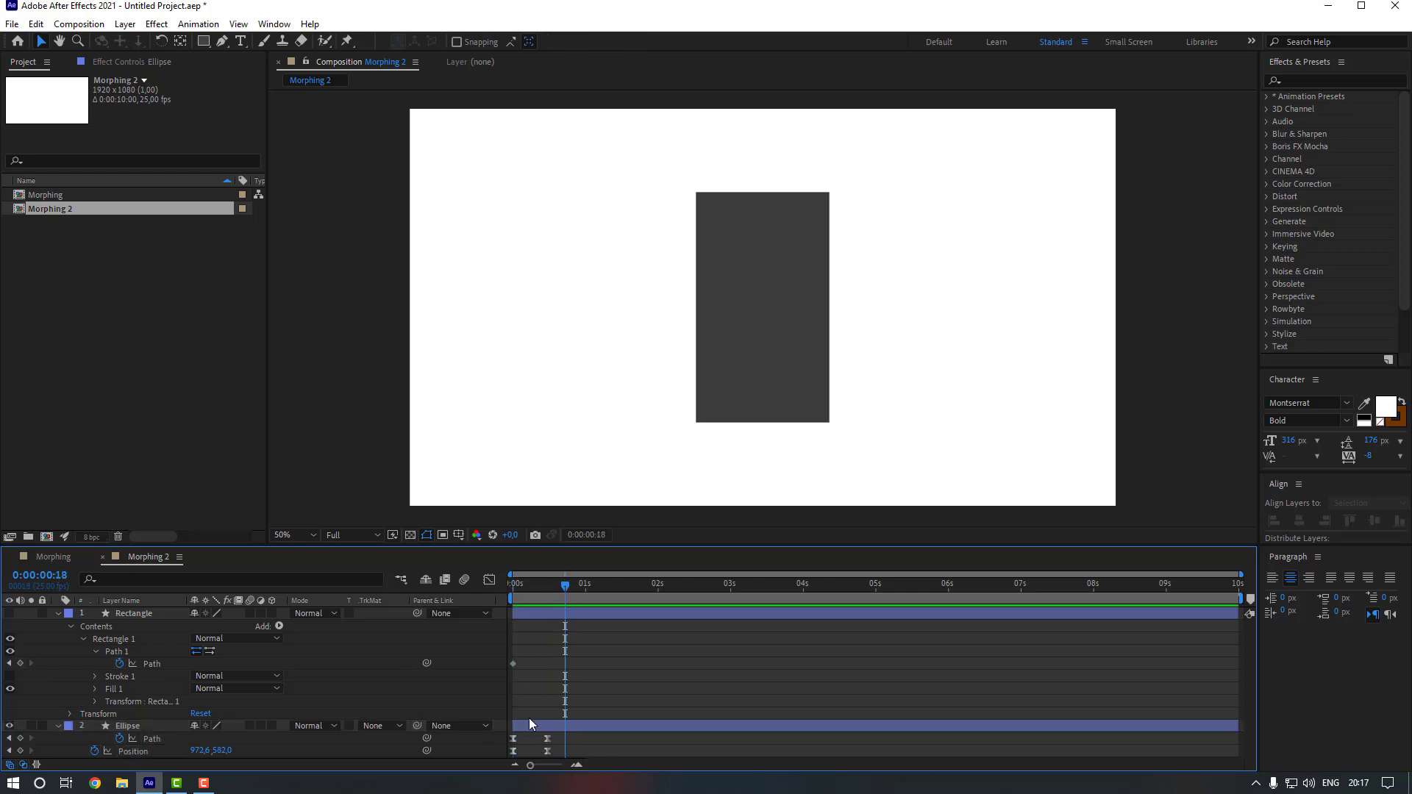
pyautogui.click(20, 739)
pyautogui.click(20, 751)
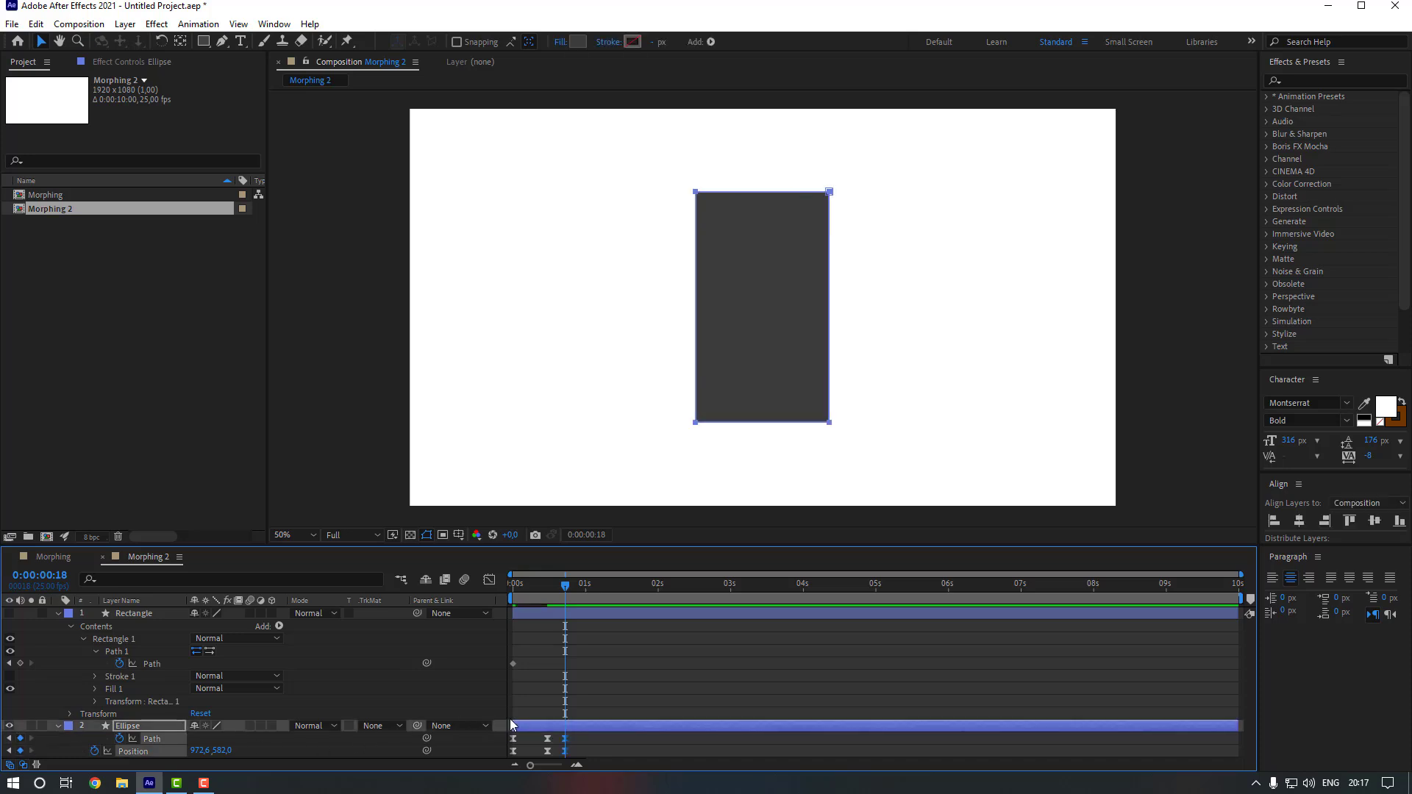
# Copy the Ellipse layer's first Path and Position keyframes and paste them at 0:00:01:03
pyautogui.hotkey('shift', 'pagedown')
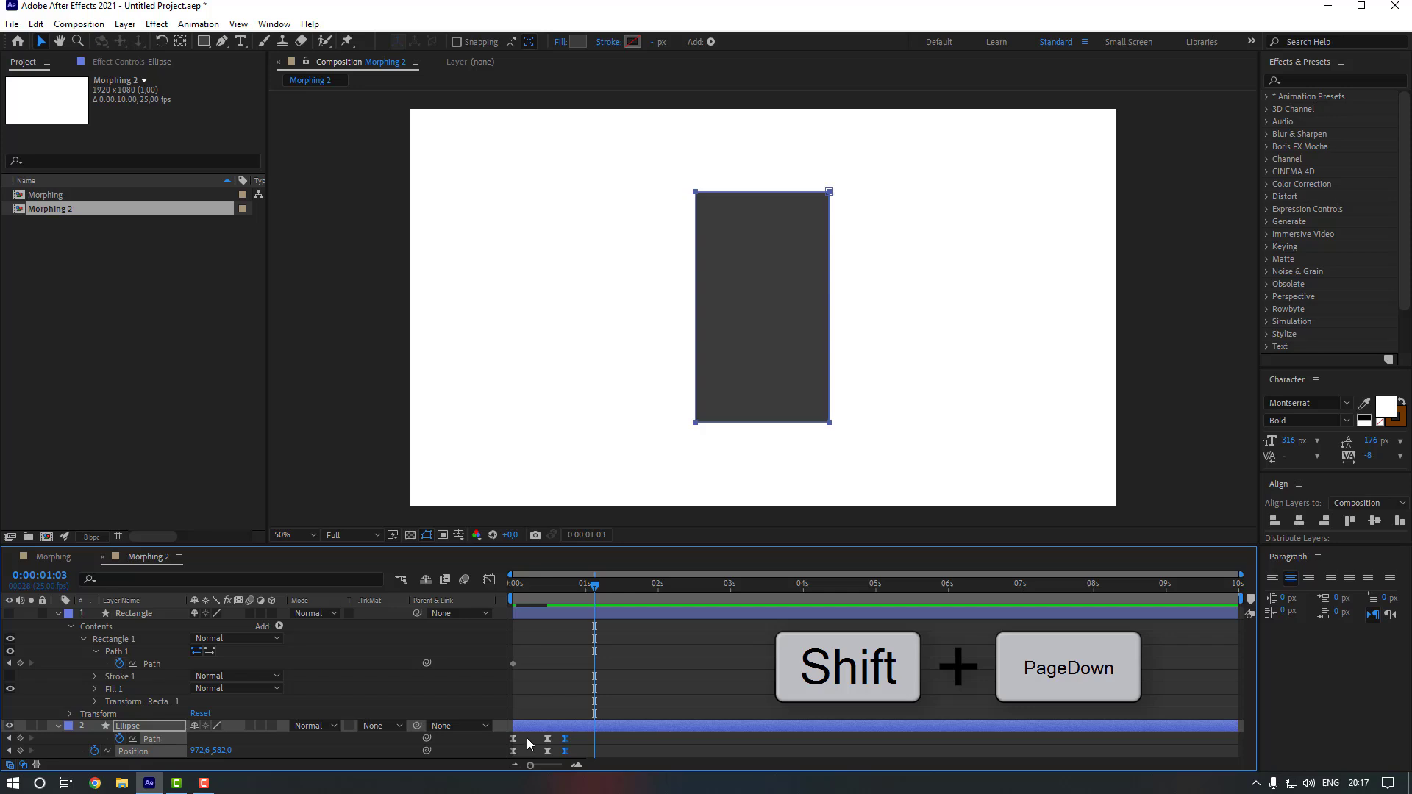
pyautogui.moveTo(526, 739); pyautogui.dragTo(506, 753)
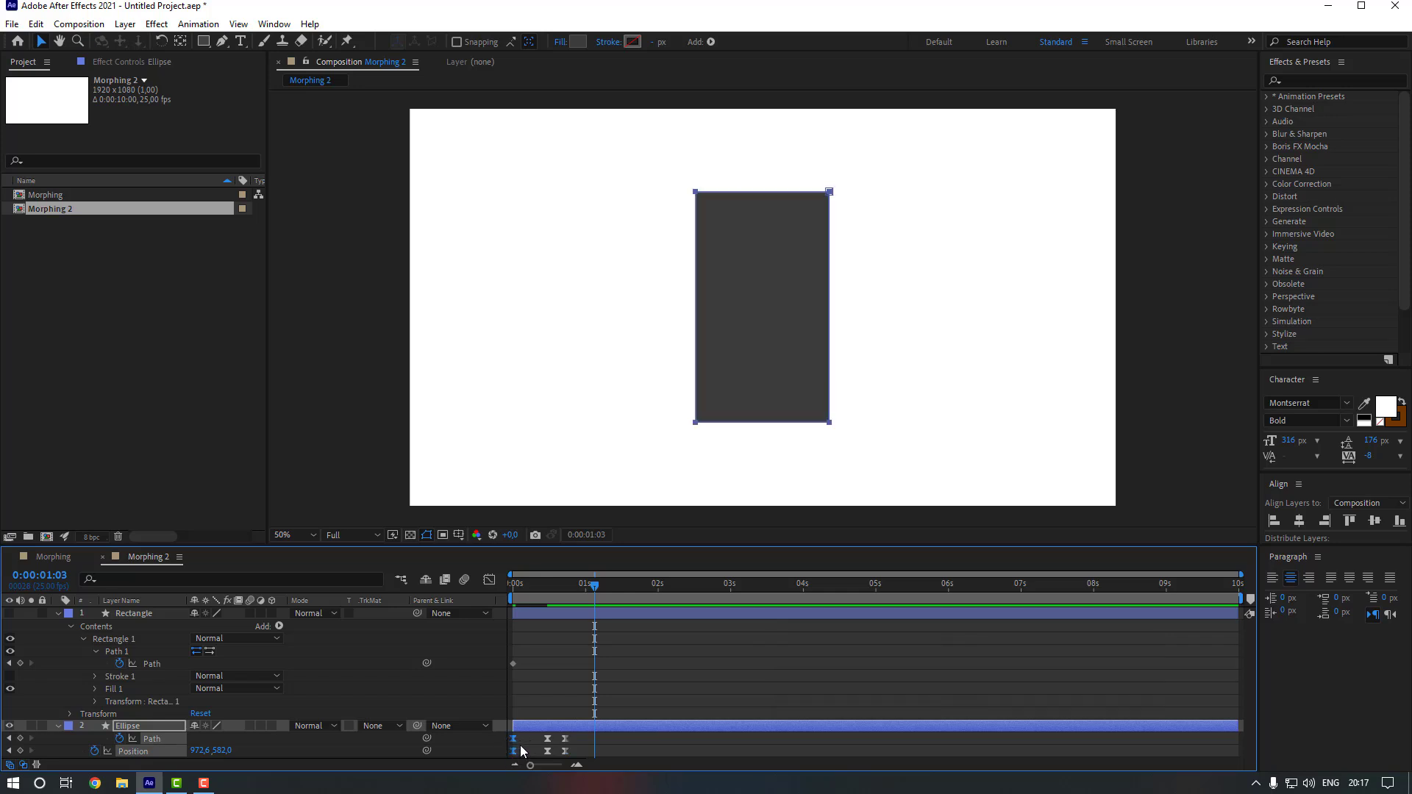
pyautogui.hotkey('ctrl', 'c')
pyautogui.hotkey('ctrl', 'v')
pyautogui.click(622, 746)
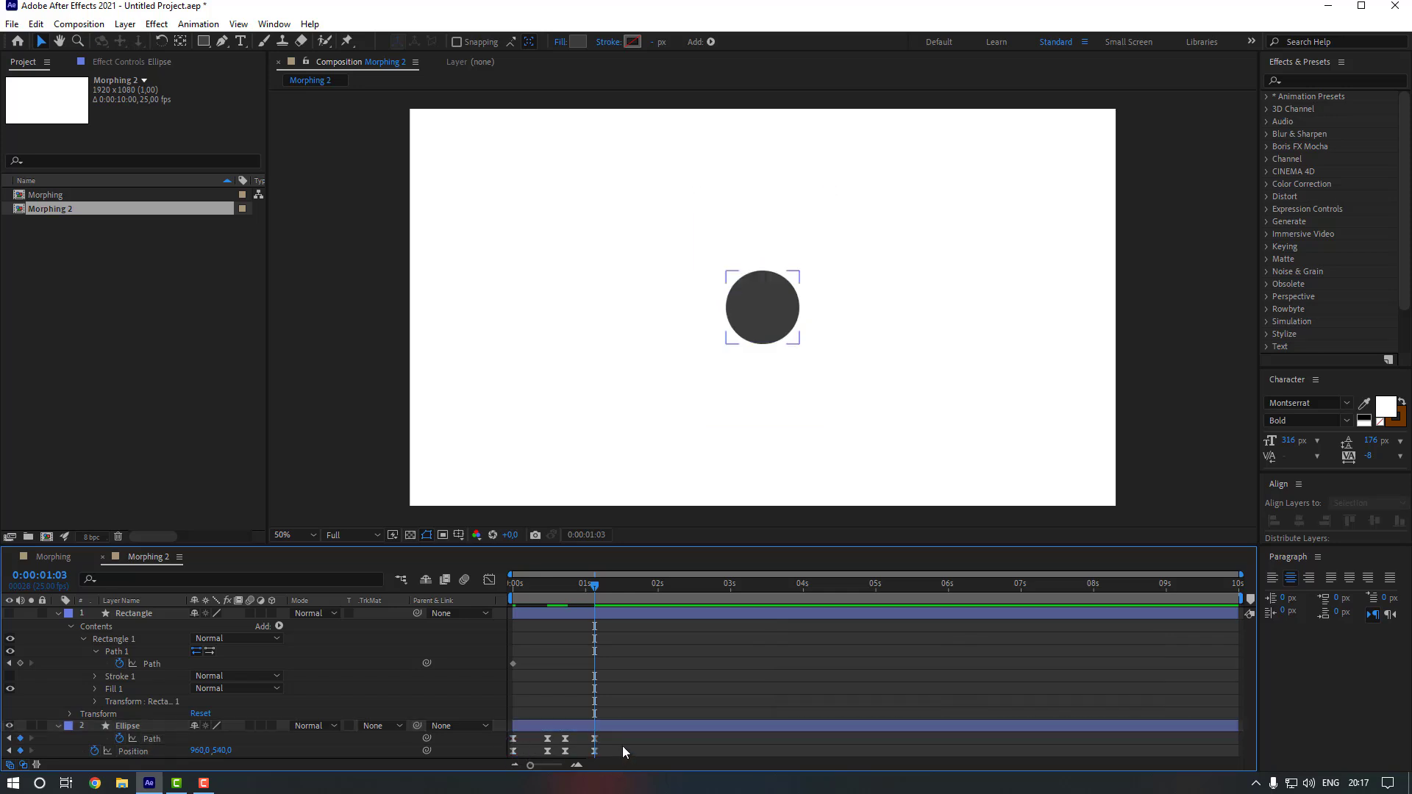
# Set the work area end to 0:00:01:03 and preview the looping morph
pyautogui.press('n')
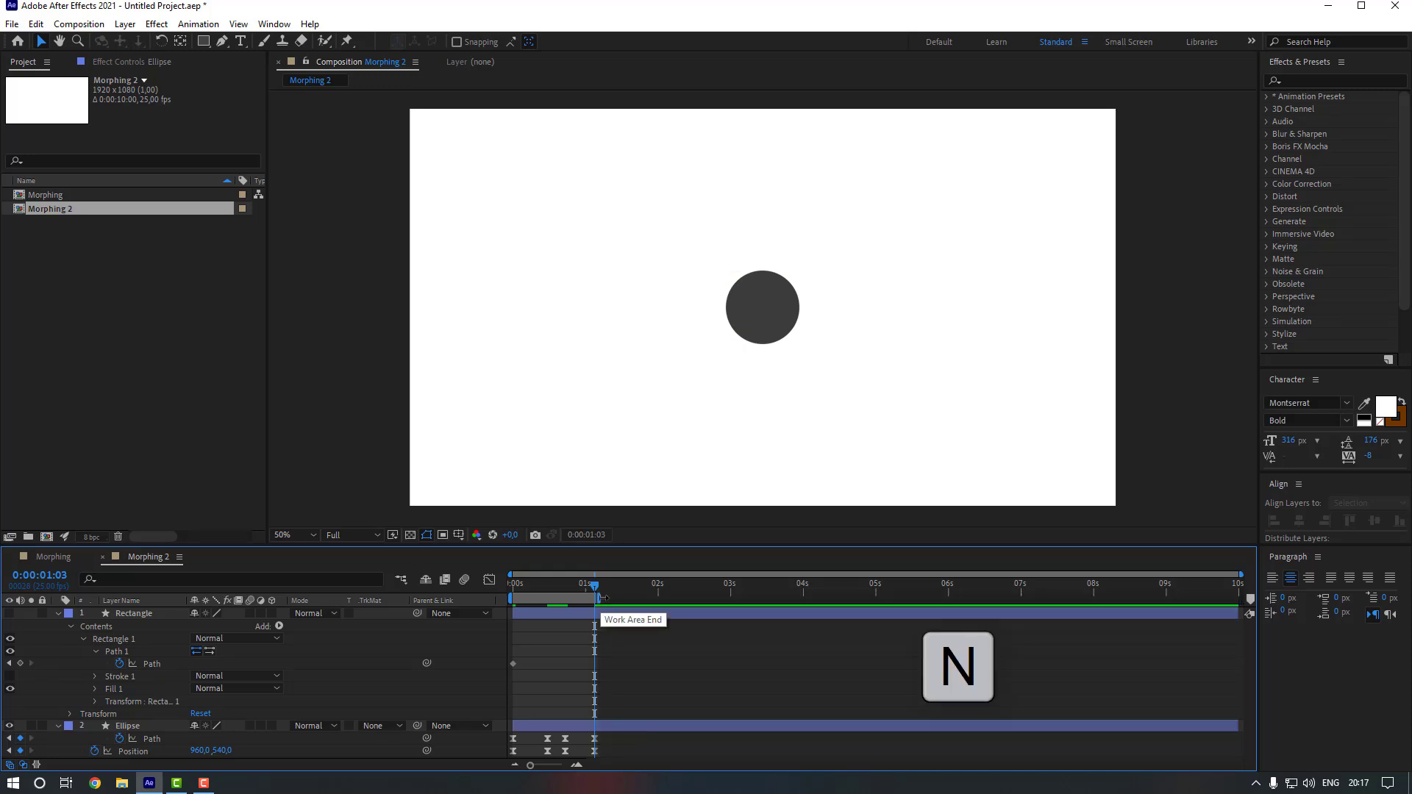
pyautogui.press('space')
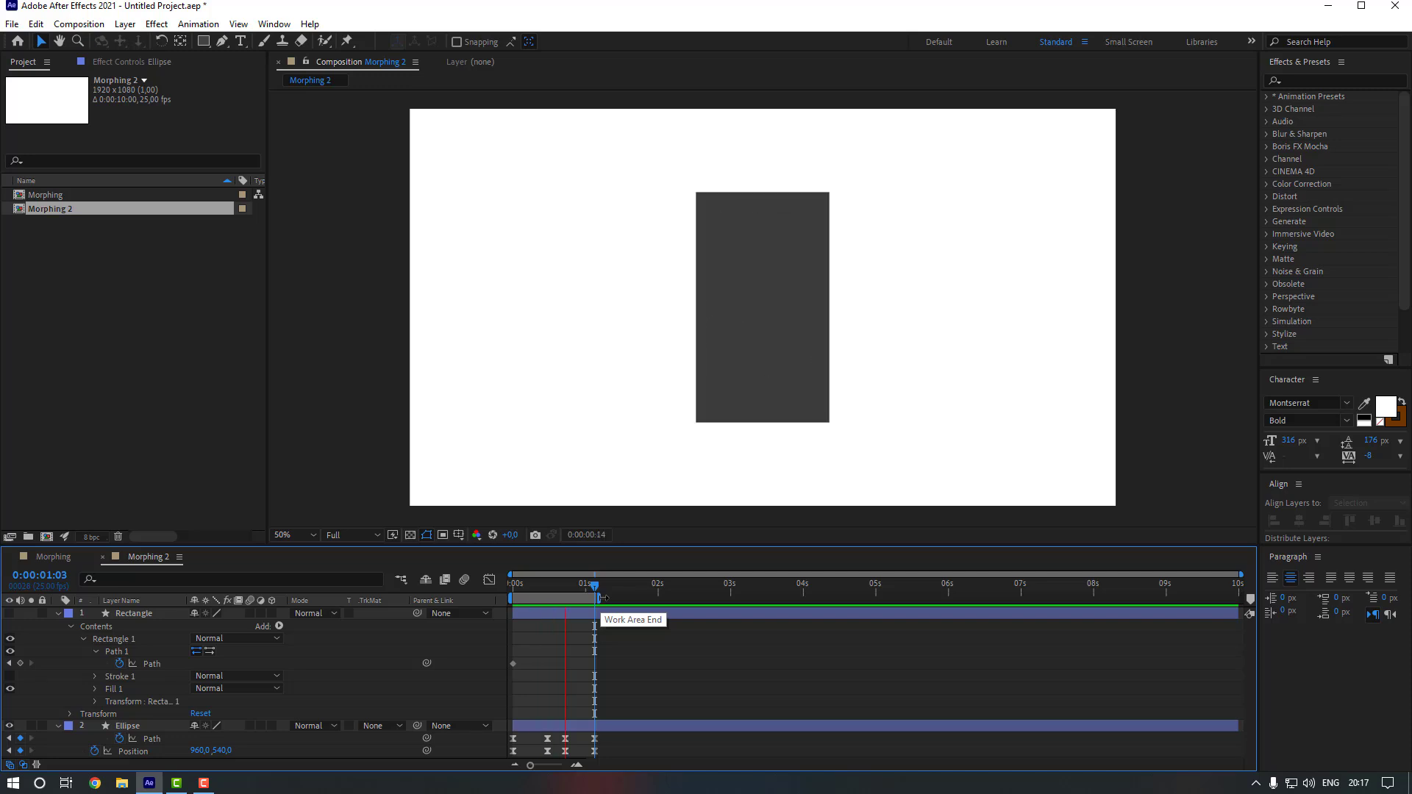
pyautogui.press('space')
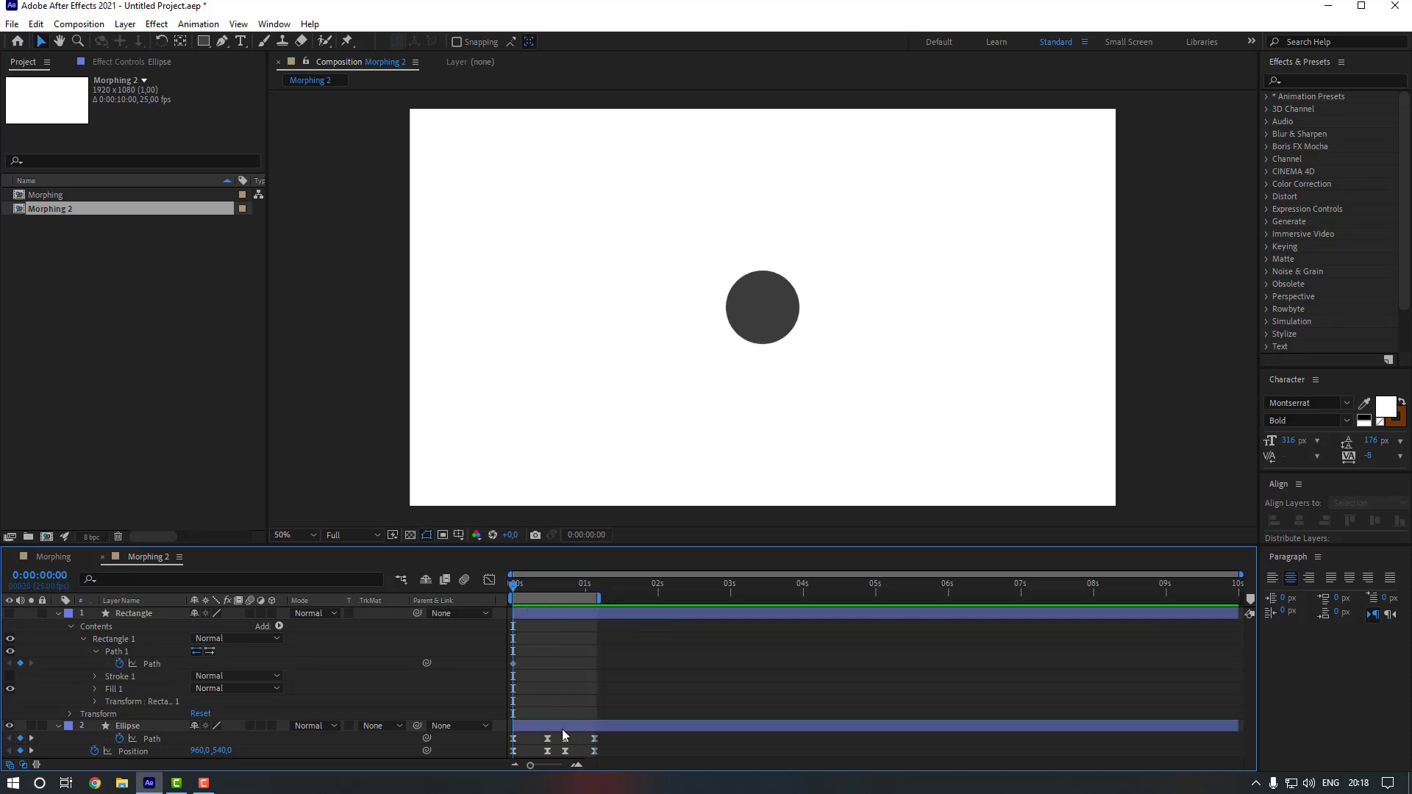
# Shift all of the Ellipse layer's Path and Position keyframes about 3 frames later, placing the last pair at 0:00:01:06
pyautogui.moveTo(577, 738); pyautogui.dragTo(523, 747)
pyautogui.click(586, 750)
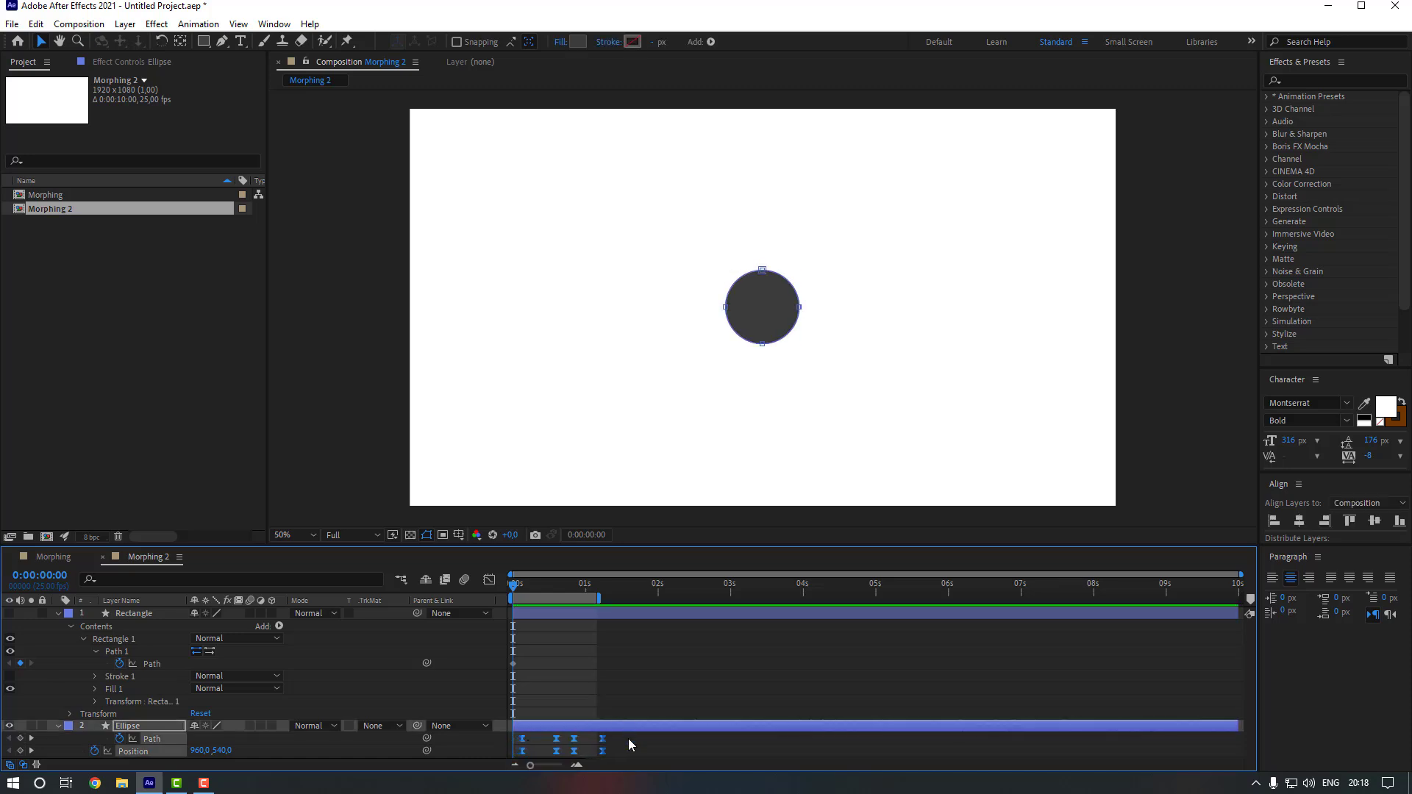
pyautogui.click(628, 738)
pyautogui.moveTo(598, 579); pyautogui.dragTo(603, 579)
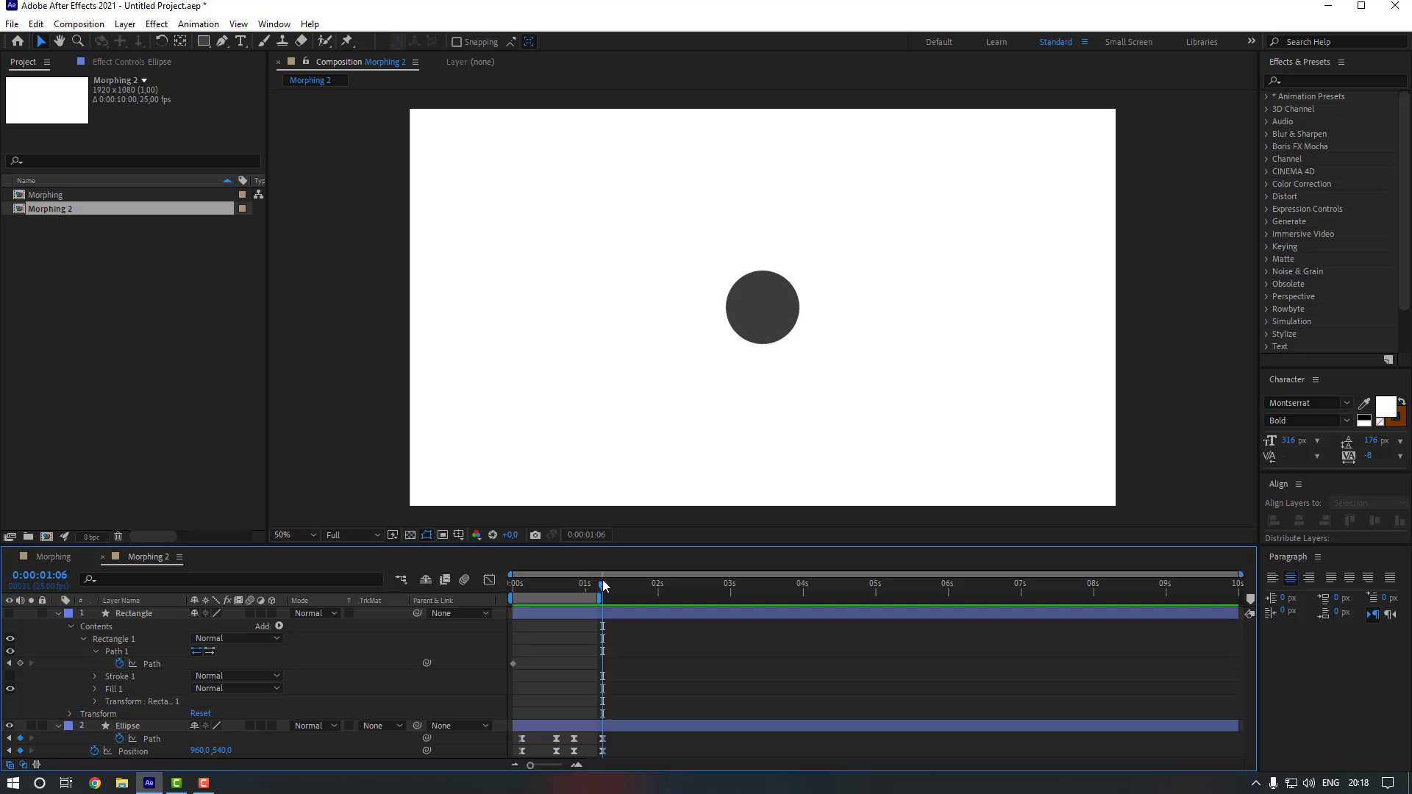